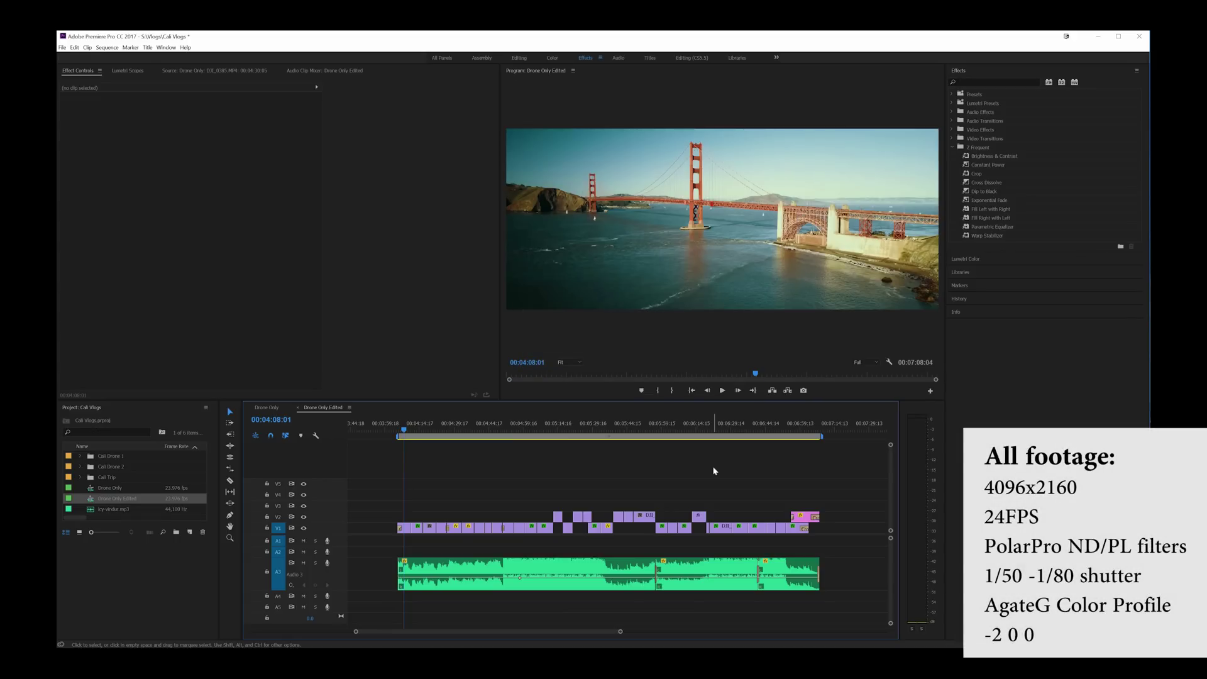
# - Open the sequence settings of Drone Only Edited and examine the custom frame size's horizontal and vertical values
pyautogui.rightClick(91, 501)
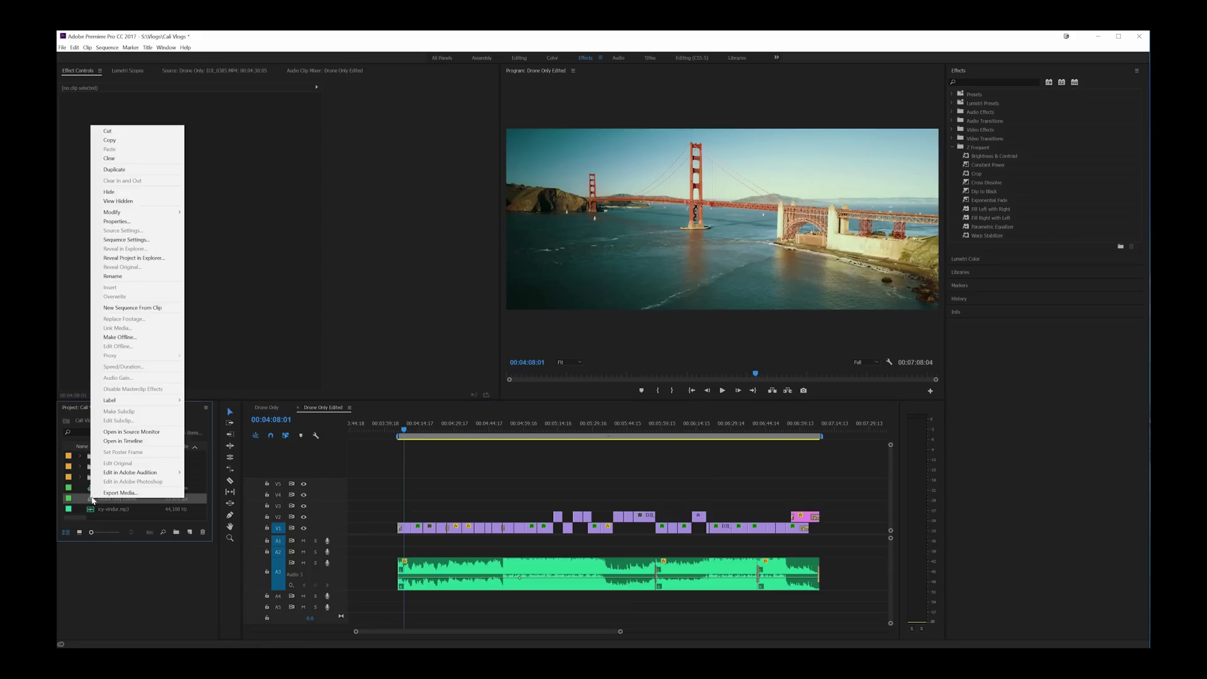
pyautogui.click(129, 240)
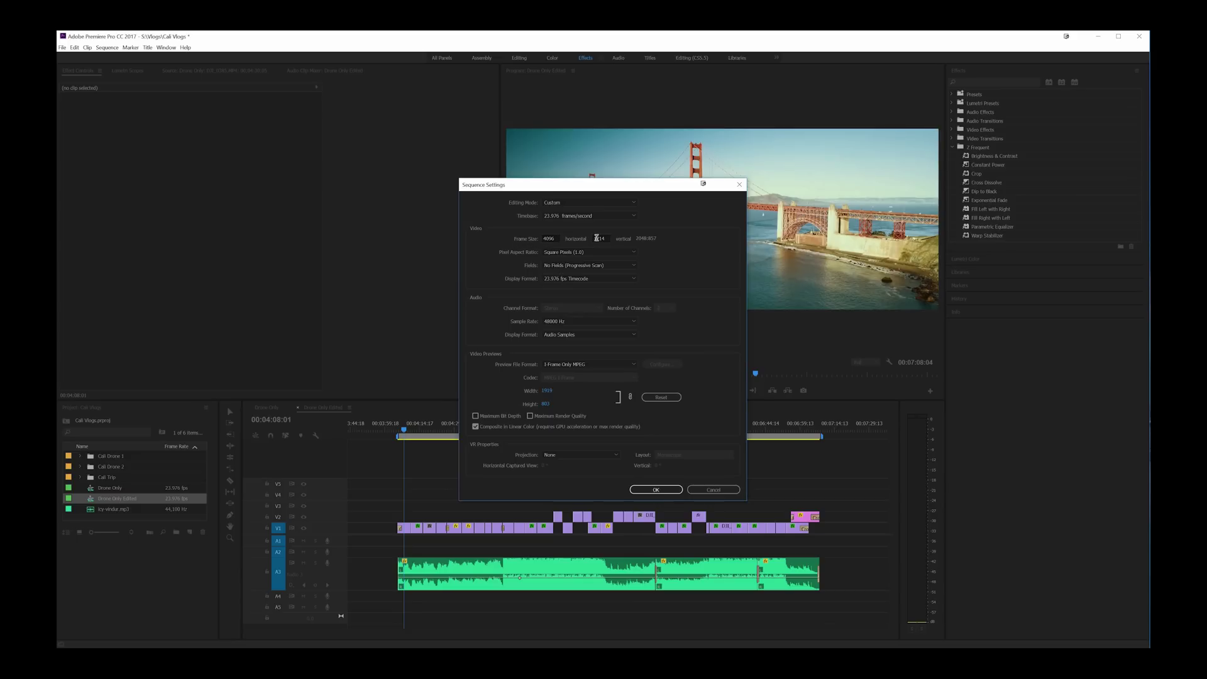
pyautogui.click(556, 239)
pyautogui.click(610, 240)
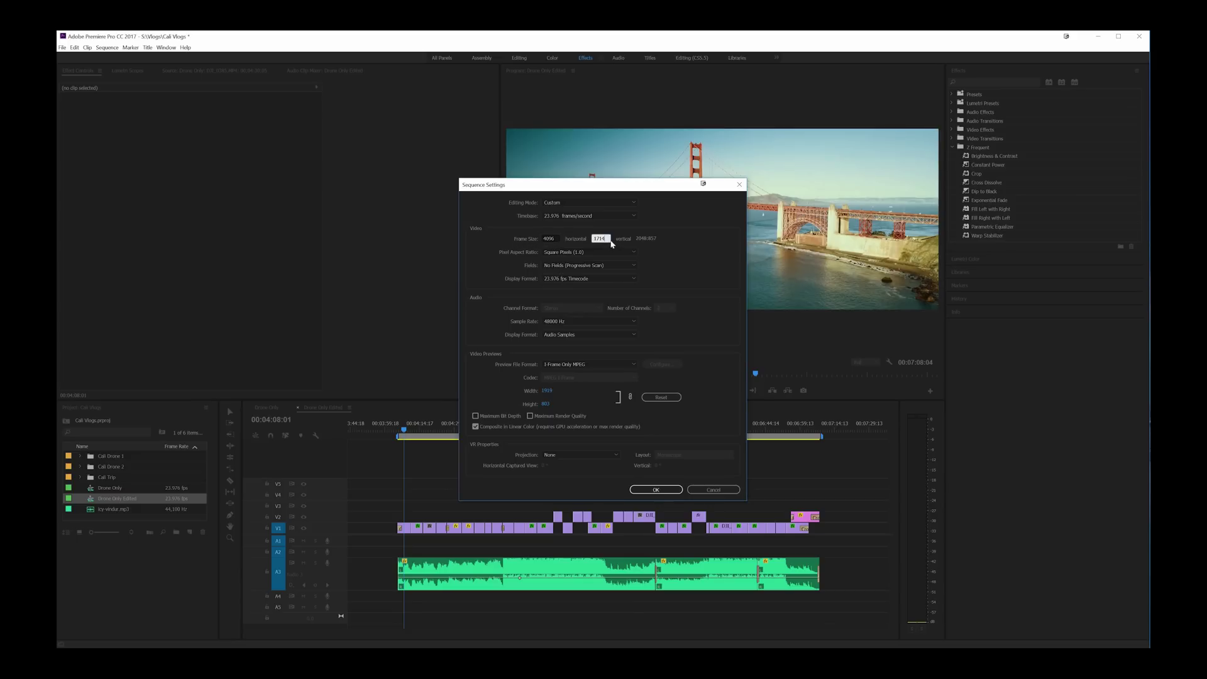
pyautogui.click(550, 238)
pyautogui.click(605, 239)
pyautogui.click(555, 238)
pyautogui.click(549, 238)
pyautogui.press('Tab')
# - Try the DNxHR 4K editing mode for the Drone Only Edited sequence and leave its settings
pyautogui.click(594, 202)
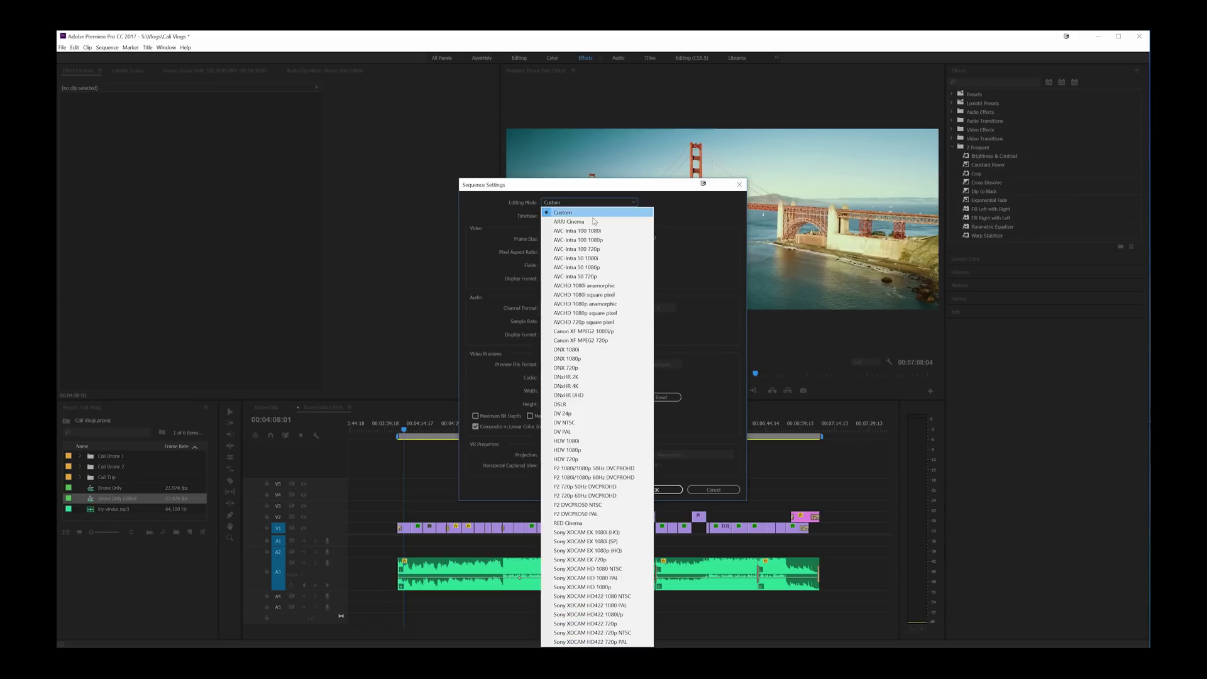
pyautogui.click(566, 386)
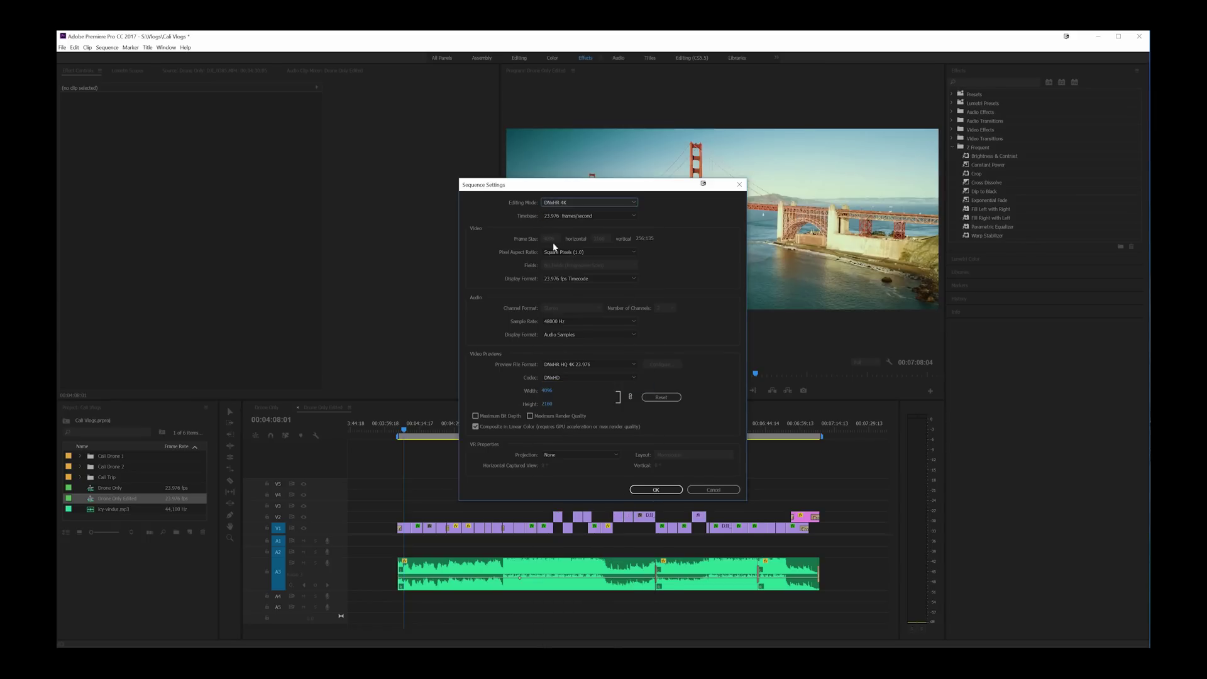
pyautogui.press('Return')
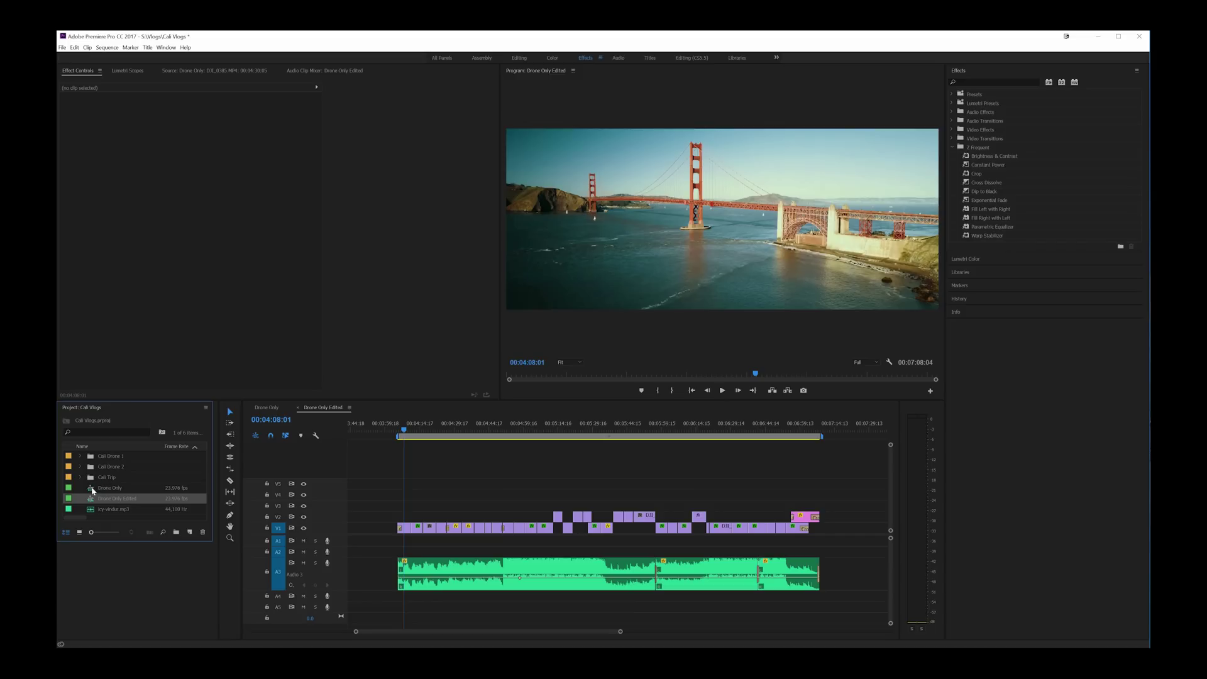
# - Open the Drone Only sequence and inspect its frames at 00:04:03:08 and at the gap around 00:06:12:11
pyautogui.doubleClick(111, 487)
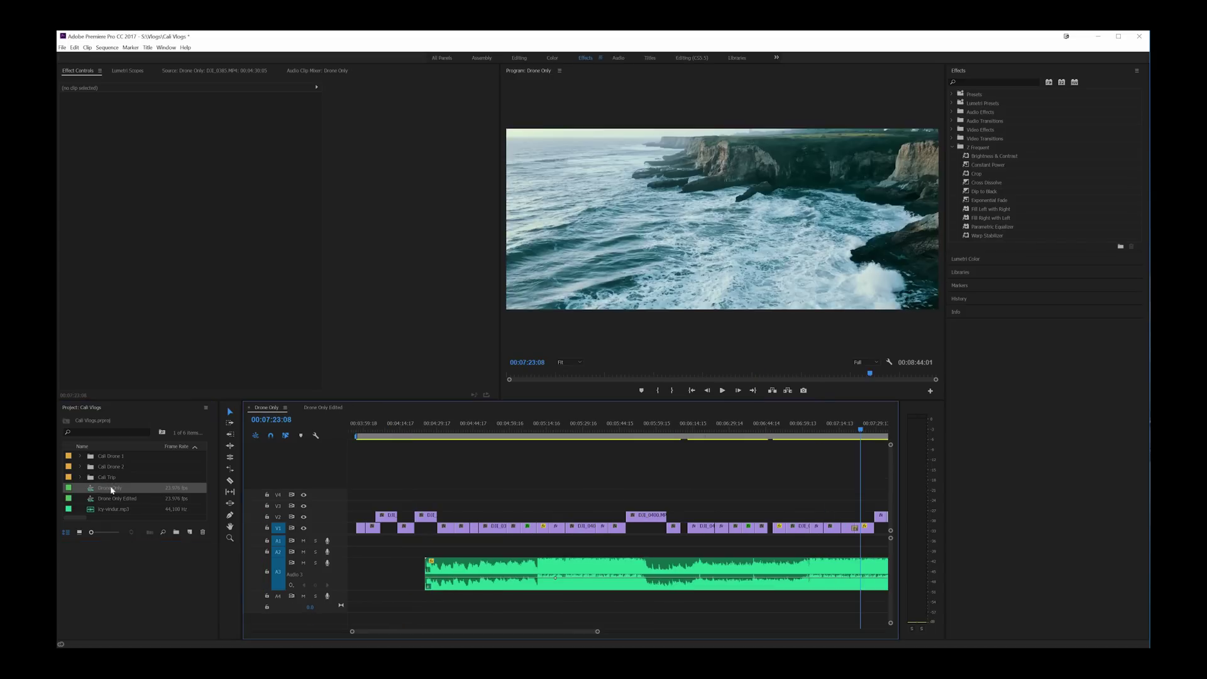
pyautogui.click(362, 430)
pyautogui.click(373, 434)
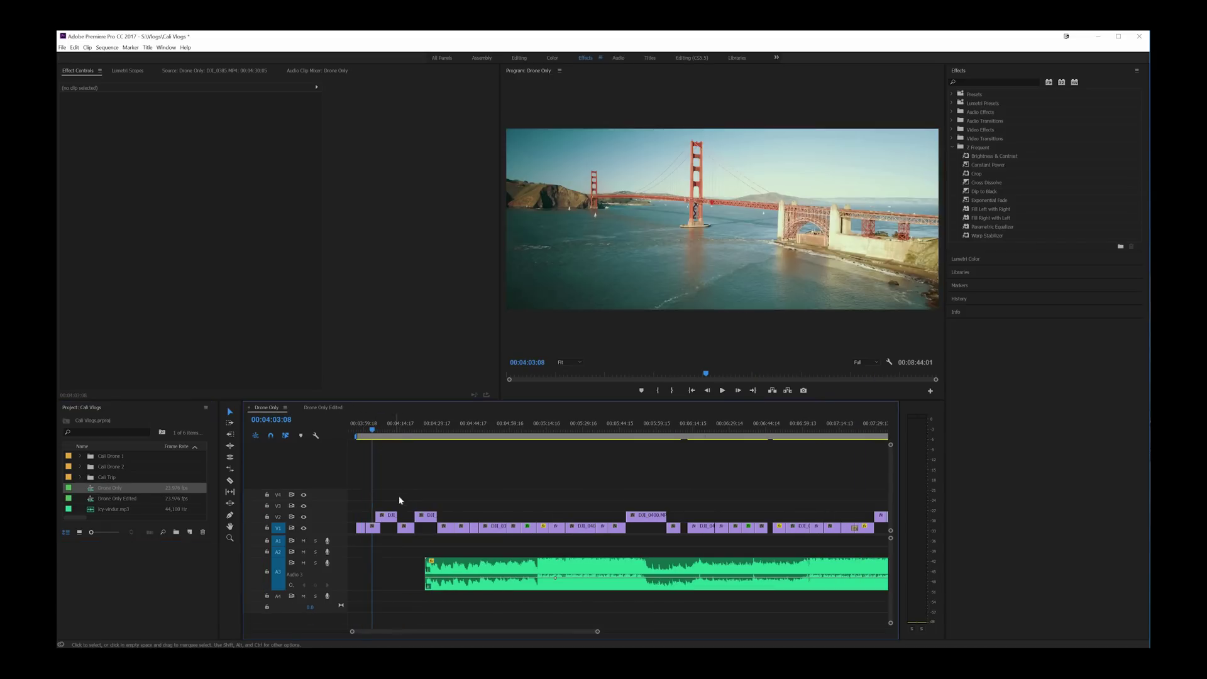
pyautogui.click(689, 441)
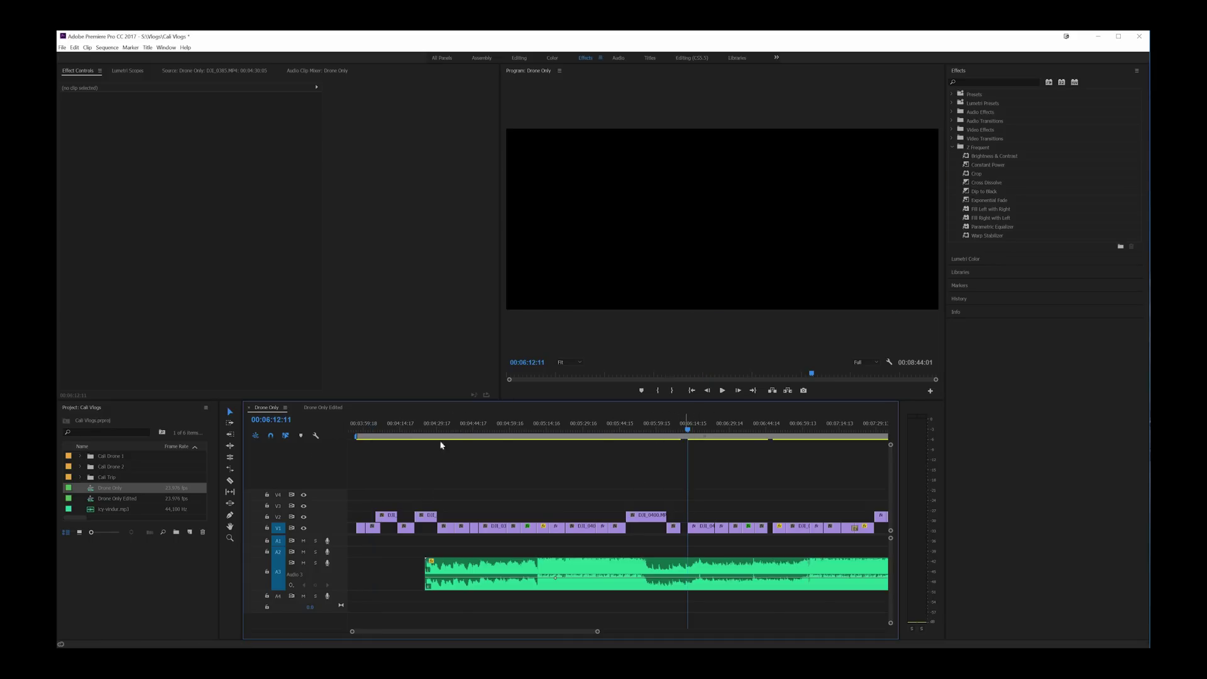
# - Reopen the Drone Only Edited sequence in the timeline
pyautogui.rightClick(91, 492)
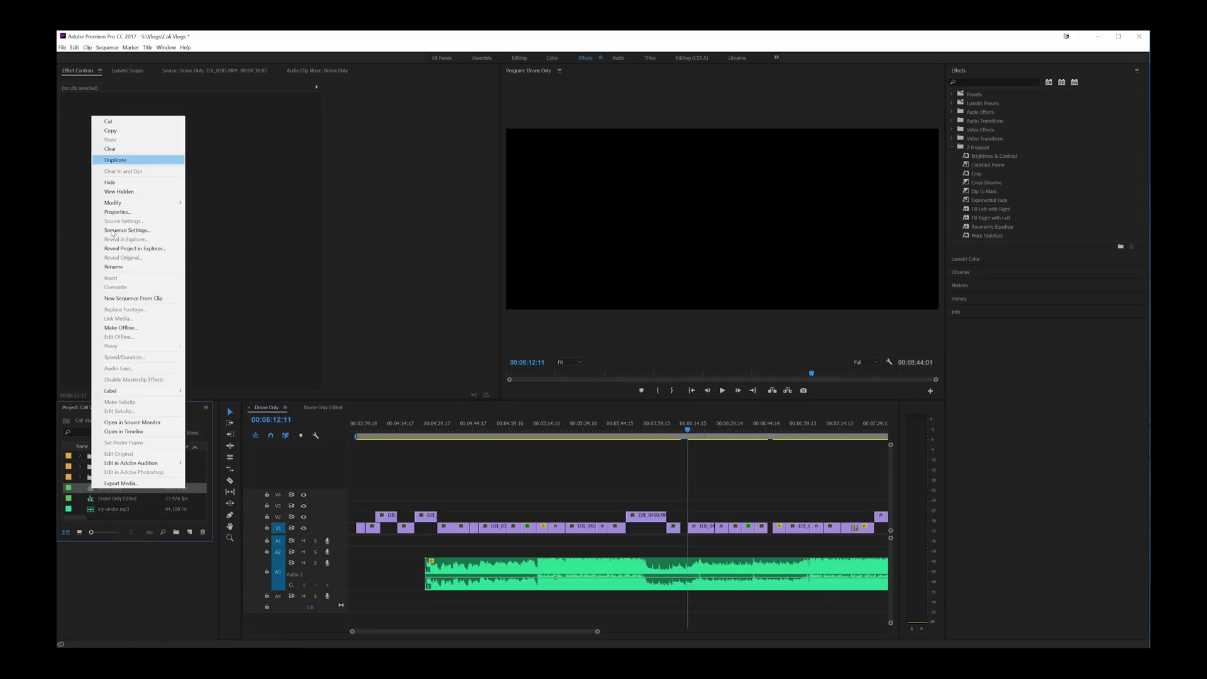
pyautogui.click(94, 500)
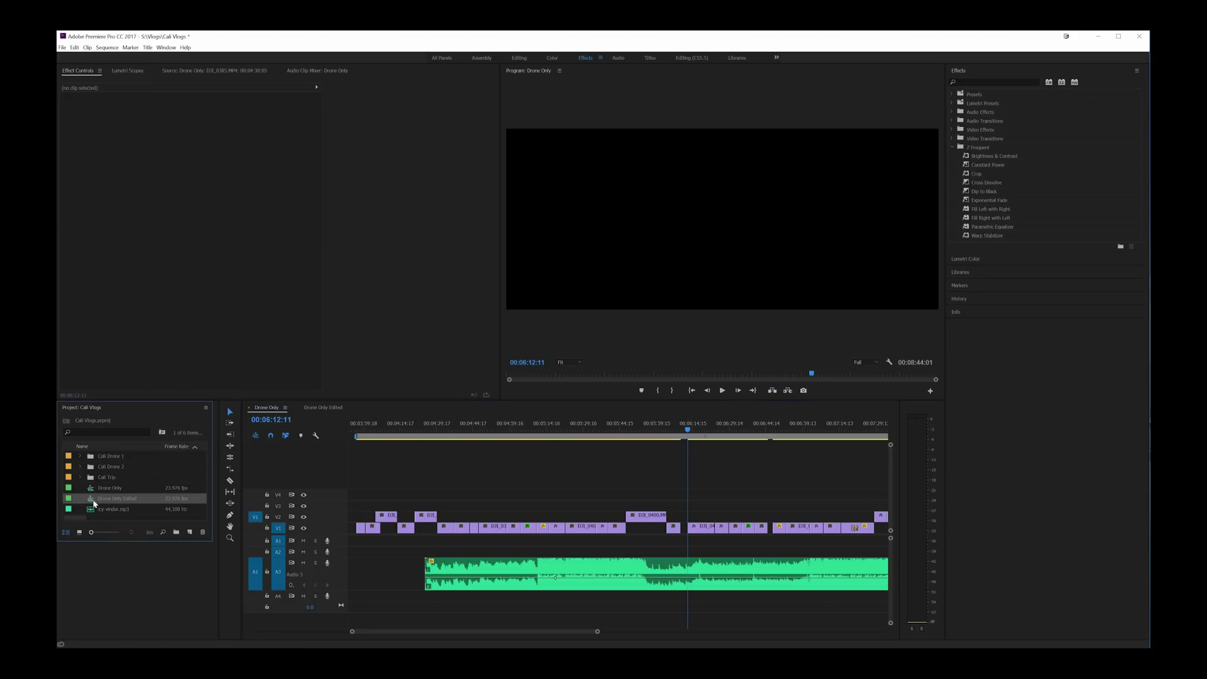
pyautogui.doubleClick(94, 500)
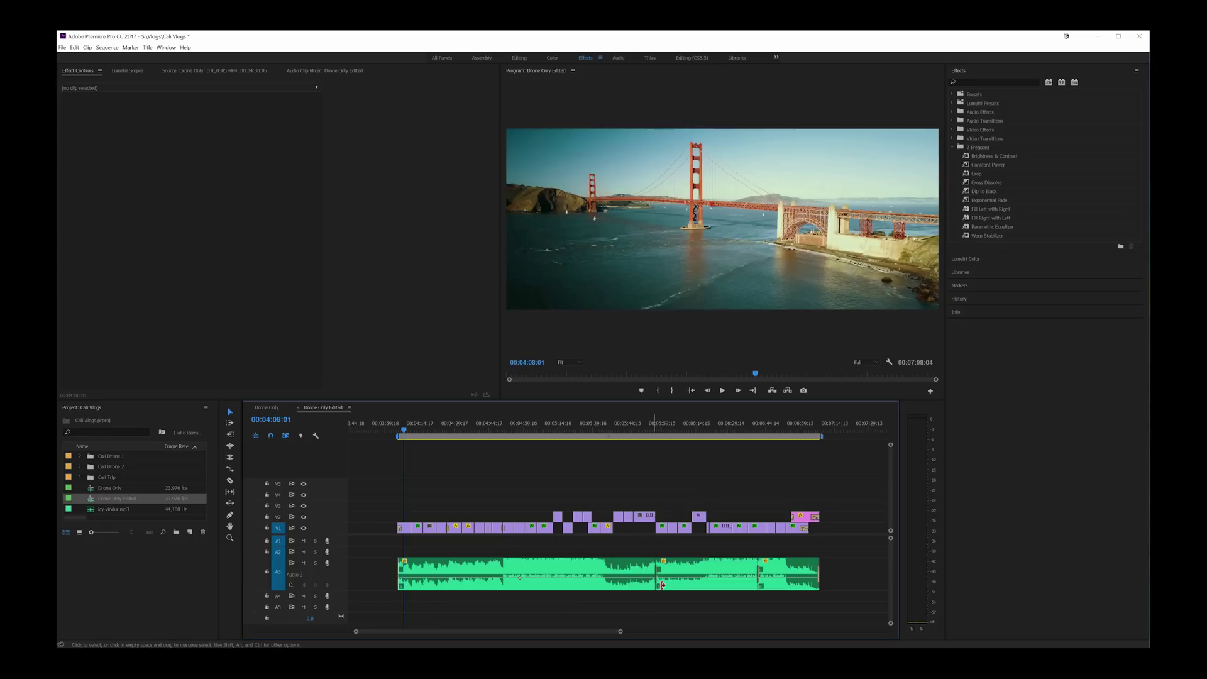
# - Examine the Constant Power crossfade between the two music clips near 00:05:57:15
pyautogui.moveTo(651, 546); pyautogui.dragTo(667, 564)
pyautogui.click(656, 428)
pyautogui.click(643, 617)
pyautogui.press('=')
pyautogui.press('=')
pyautogui.press('=')
pyautogui.press('=')
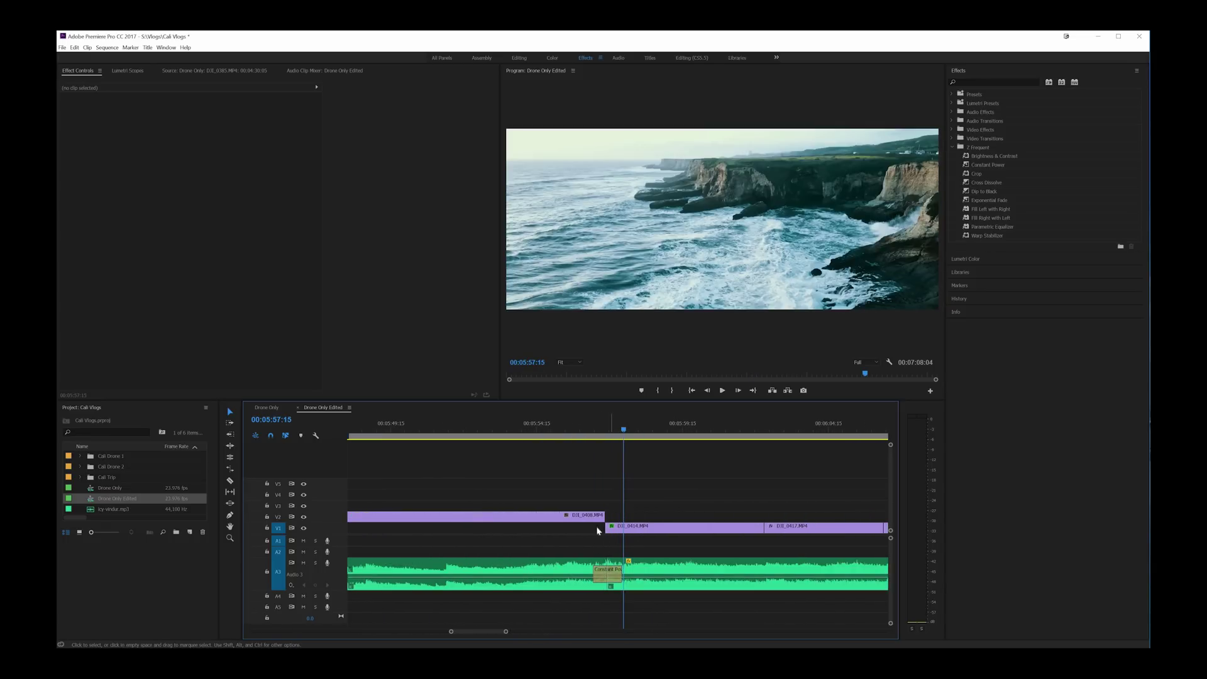
pyautogui.click(615, 578)
pyautogui.moveTo(502, 633); pyautogui.dragTo(483, 633)
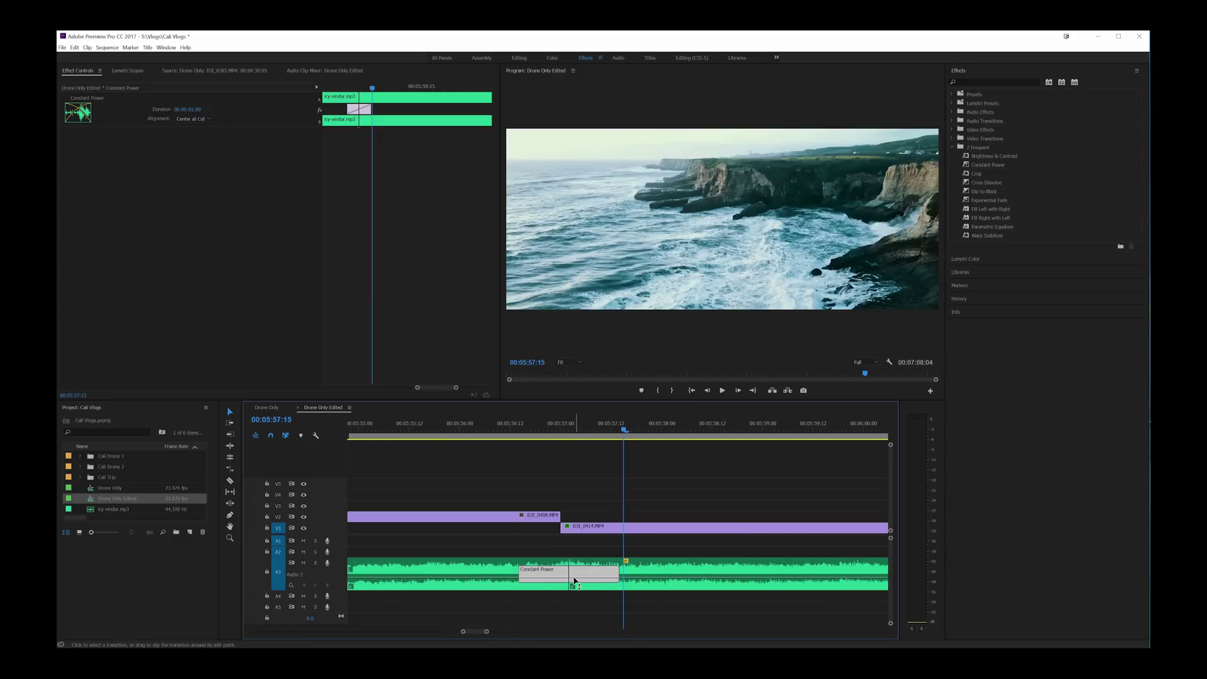
pyautogui.click(572, 553)
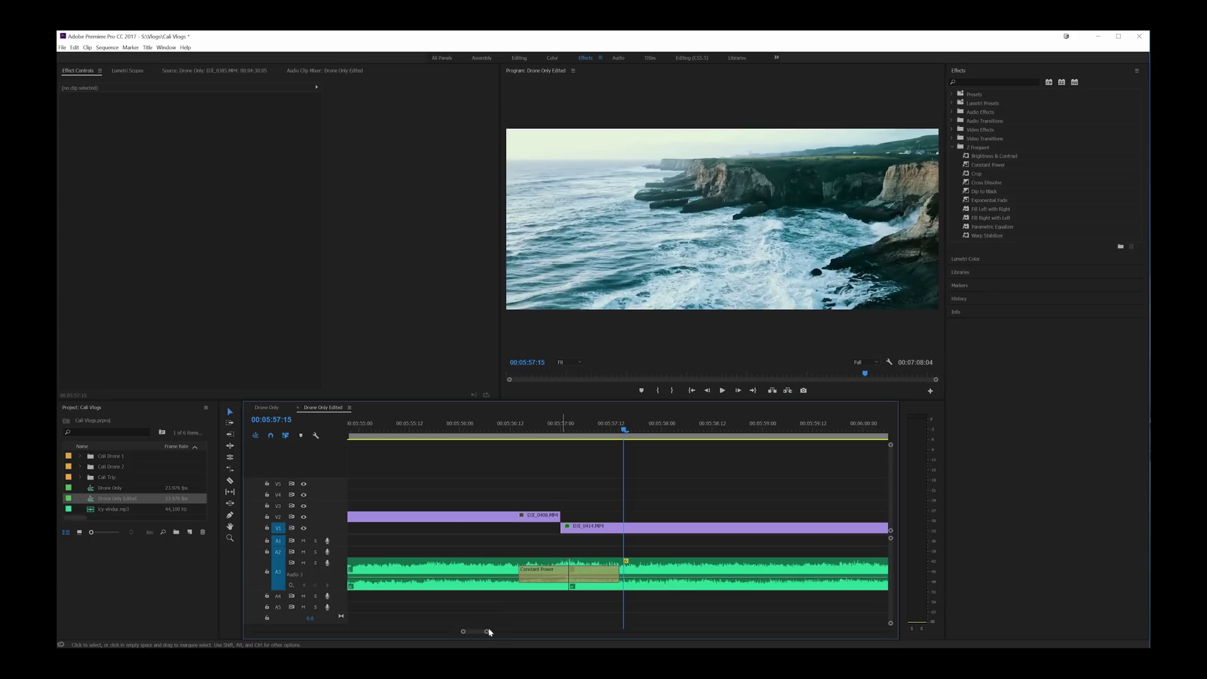
# - Delete the music clips that follow the crossfade at about 00:05:57:15
pyautogui.press('-')
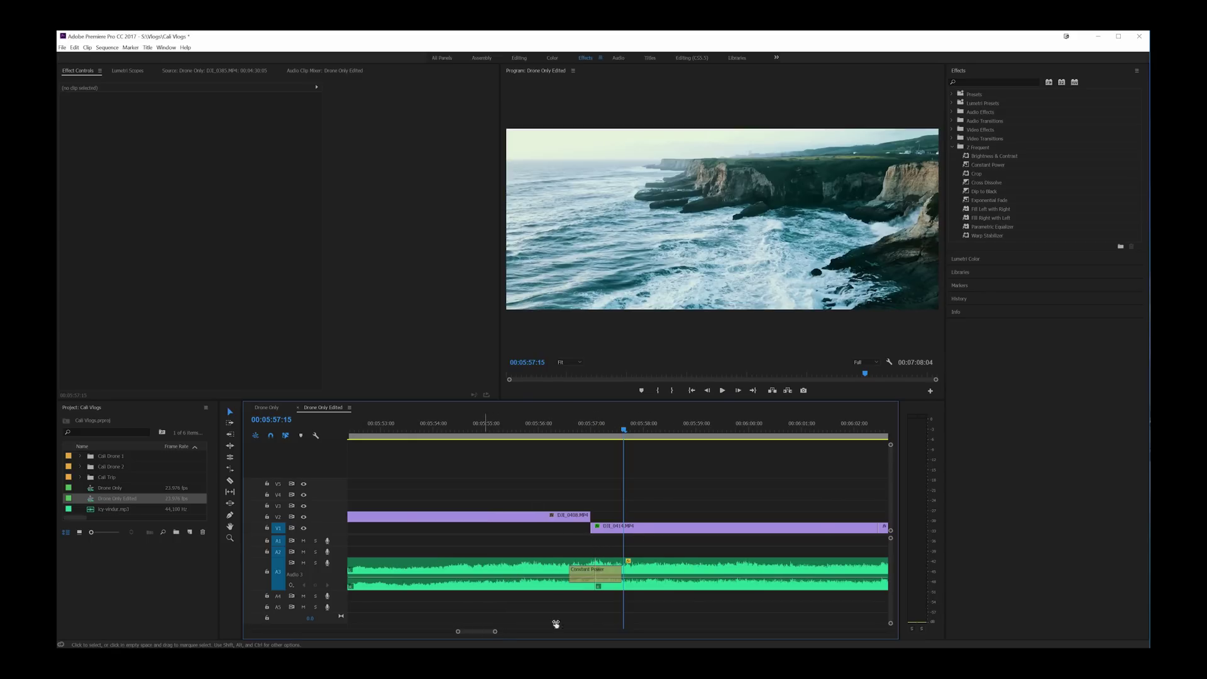
pyautogui.press('-')
pyautogui.press('-')
pyautogui.press('-')
pyautogui.press('-')
pyautogui.moveTo(800, 554); pyautogui.dragTo(628, 567)
pyautogui.press('Delete')
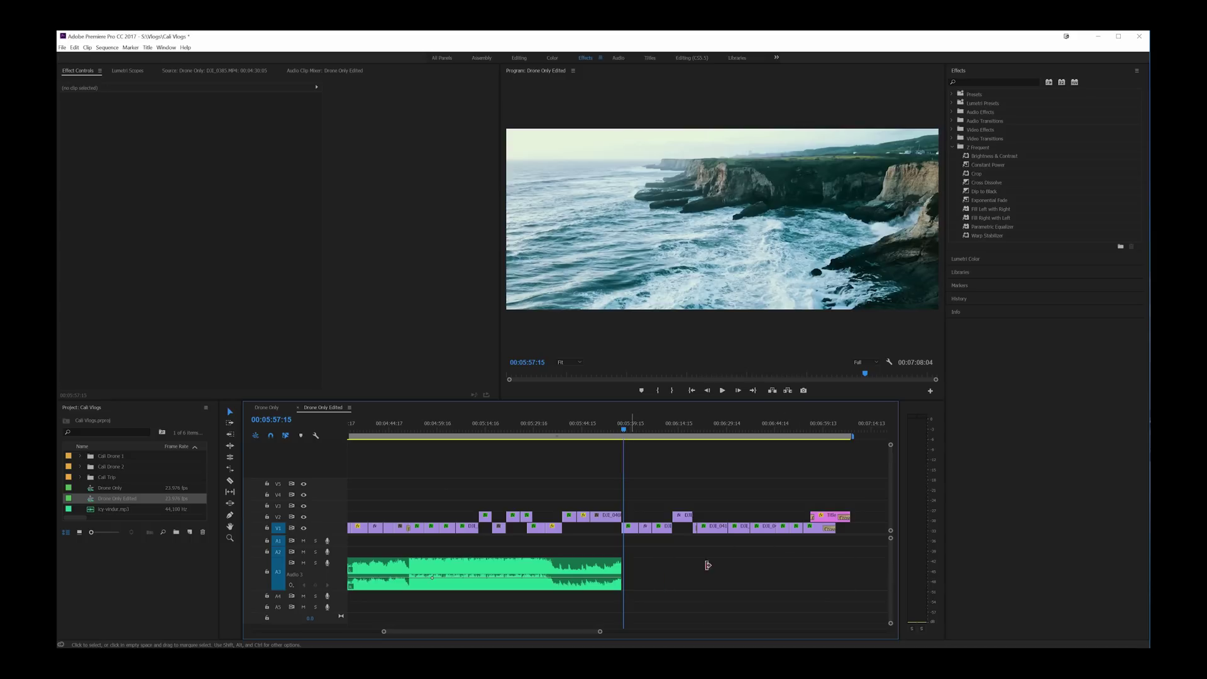
# - Extend the remaining music clip to its full length to show the uncut song against the video clips
pyautogui.hotkey('ctrl', 'z')
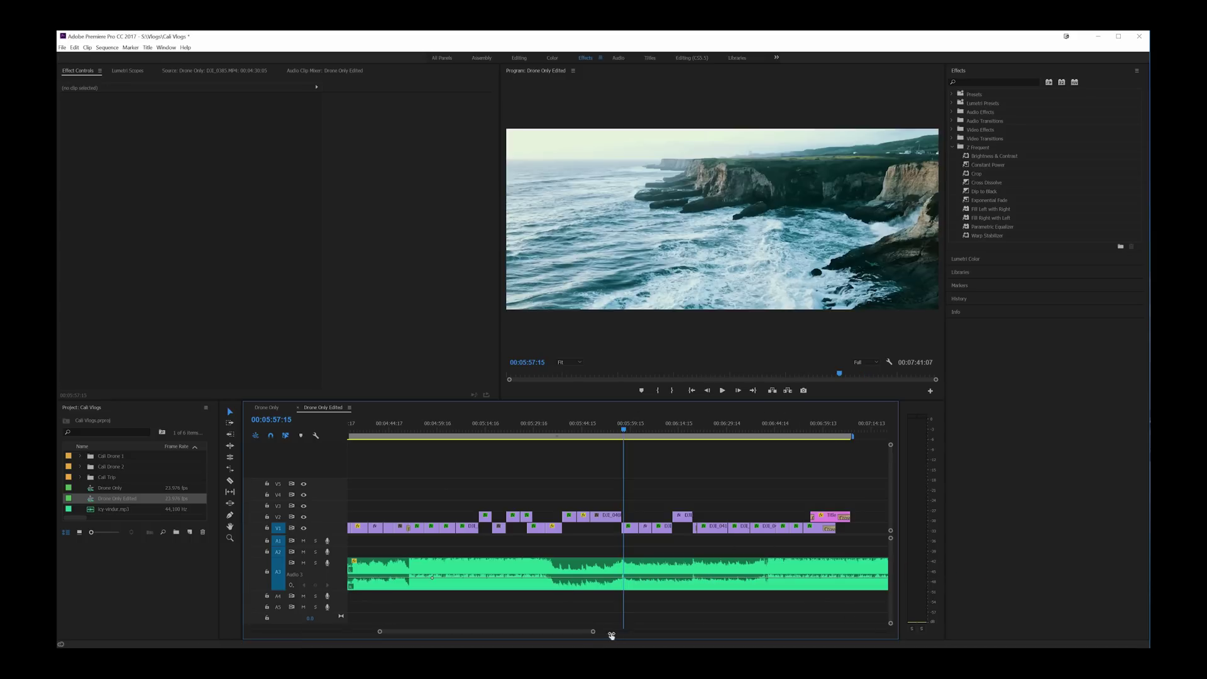
pyautogui.press('-')
pyautogui.press('\\')
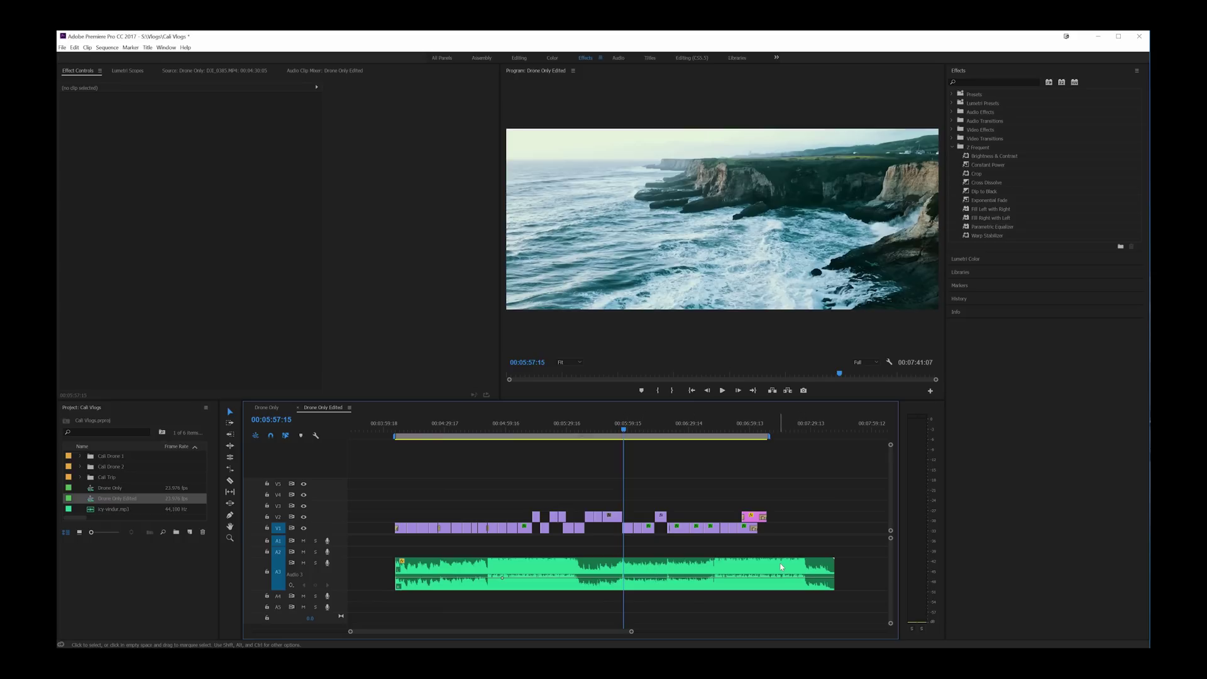
# - Undo the music clip's extension and the deletion of the clips after it
pyautogui.hotkey('ctrl', 'z')
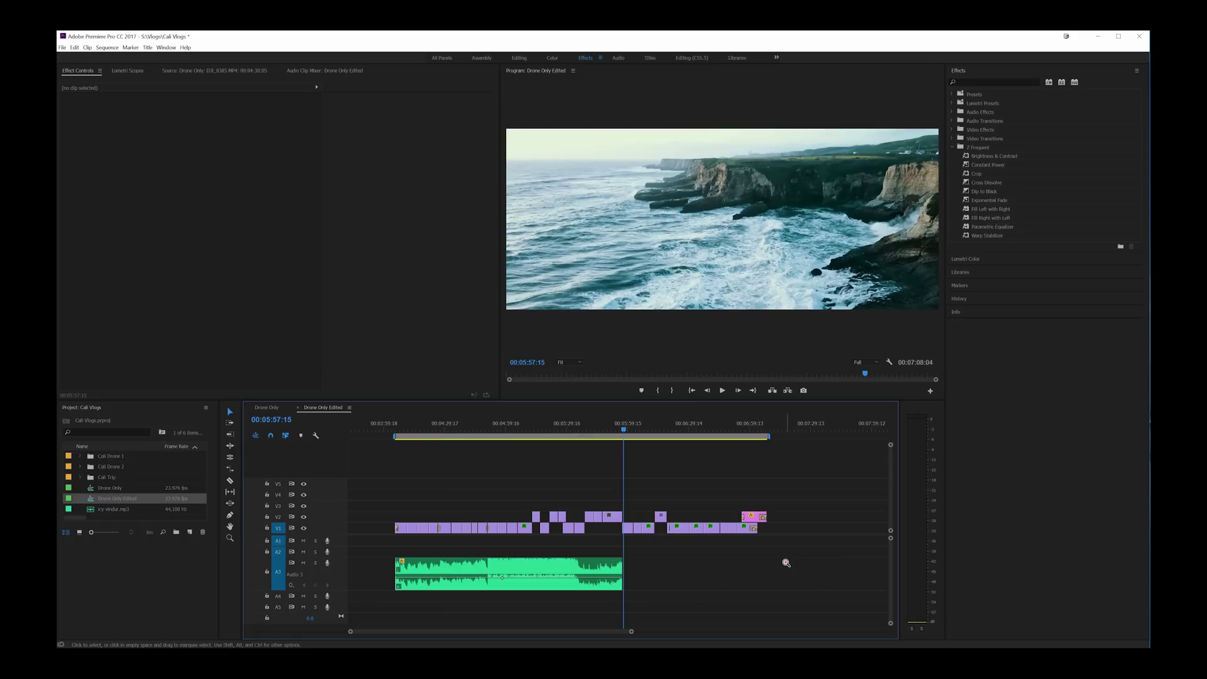
pyautogui.press('z')
pyautogui.hotkey('ctrl', 'z')
# - Play the sequence from shortly before 00:05:56:02 through the first music crossfade
pyautogui.click(797, 558)
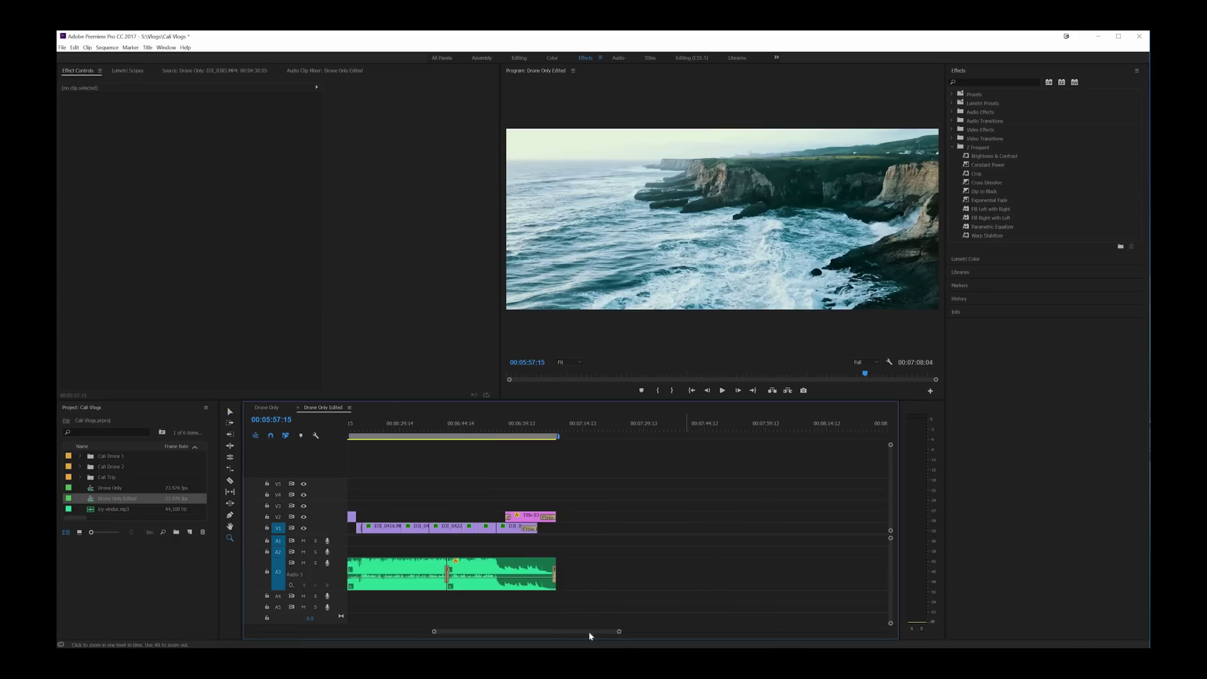
pyautogui.moveTo(588, 631); pyautogui.dragTo(480, 631)
pyautogui.press('v')
pyautogui.click(484, 426)
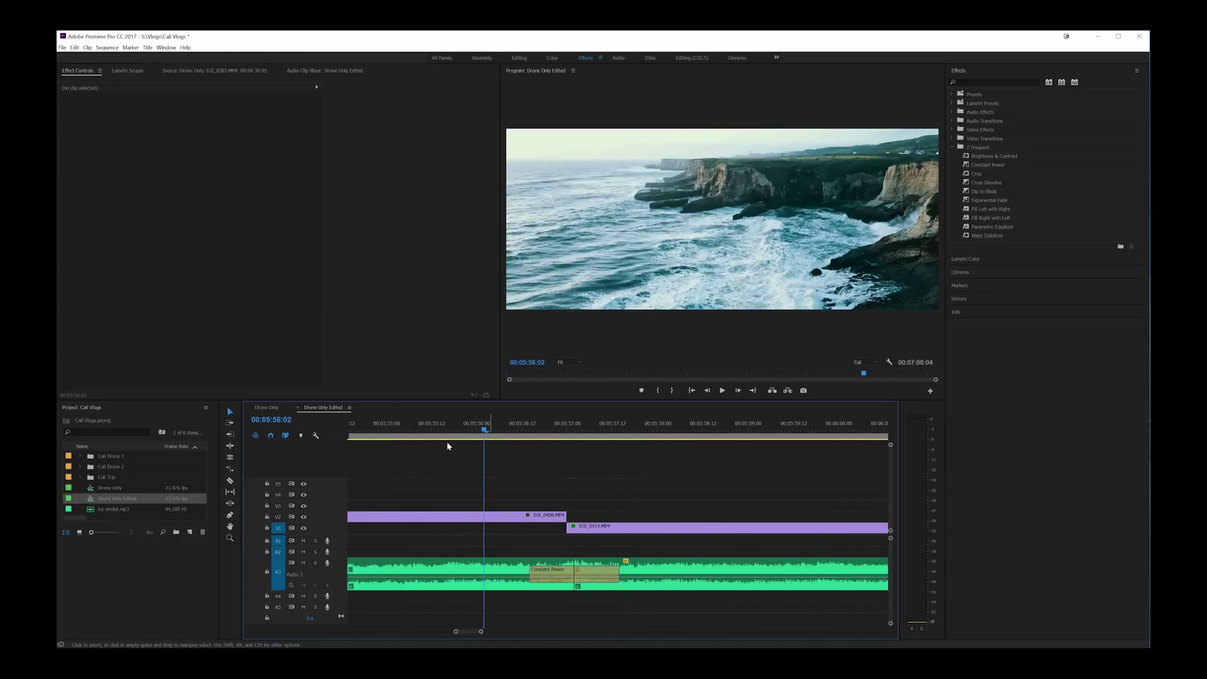
pyautogui.click(458, 426)
pyautogui.press('space')
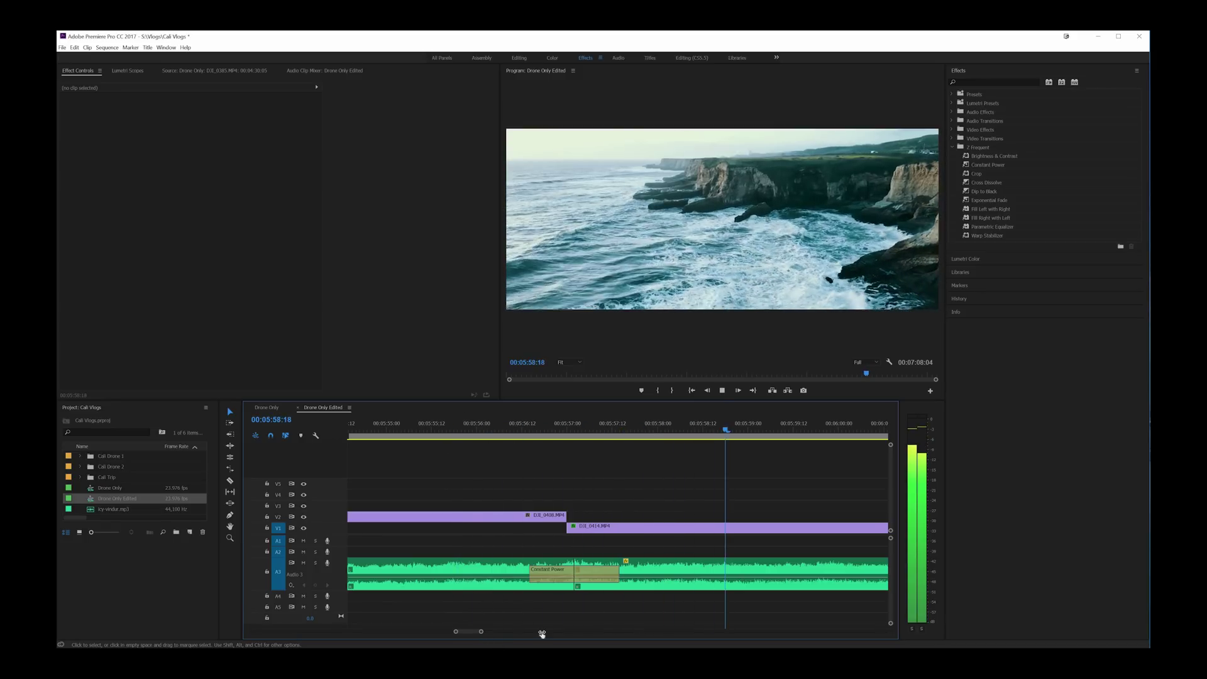
pyautogui.press('space')
# - Play the section leading up to the next music crossfade, starting from about 00:06:38:10
pyautogui.press('-')
pyautogui.press('-')
pyautogui.press('-')
pyautogui.press('-')
pyautogui.click(824, 430)
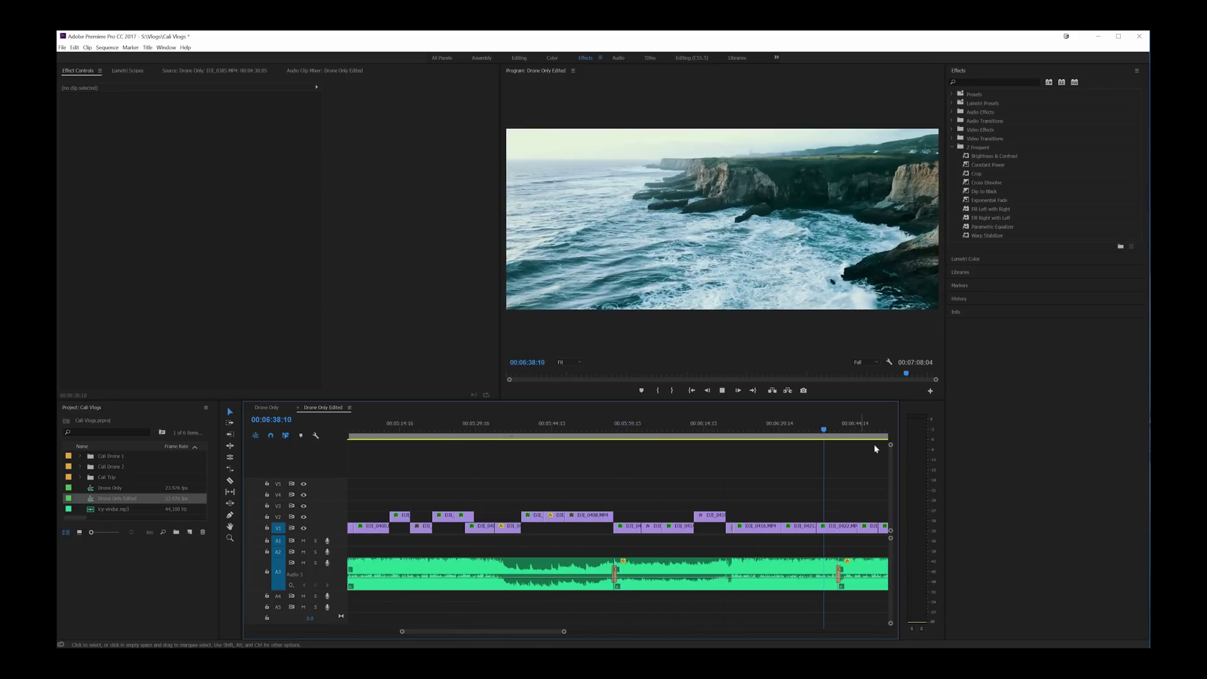
pyautogui.press('space')
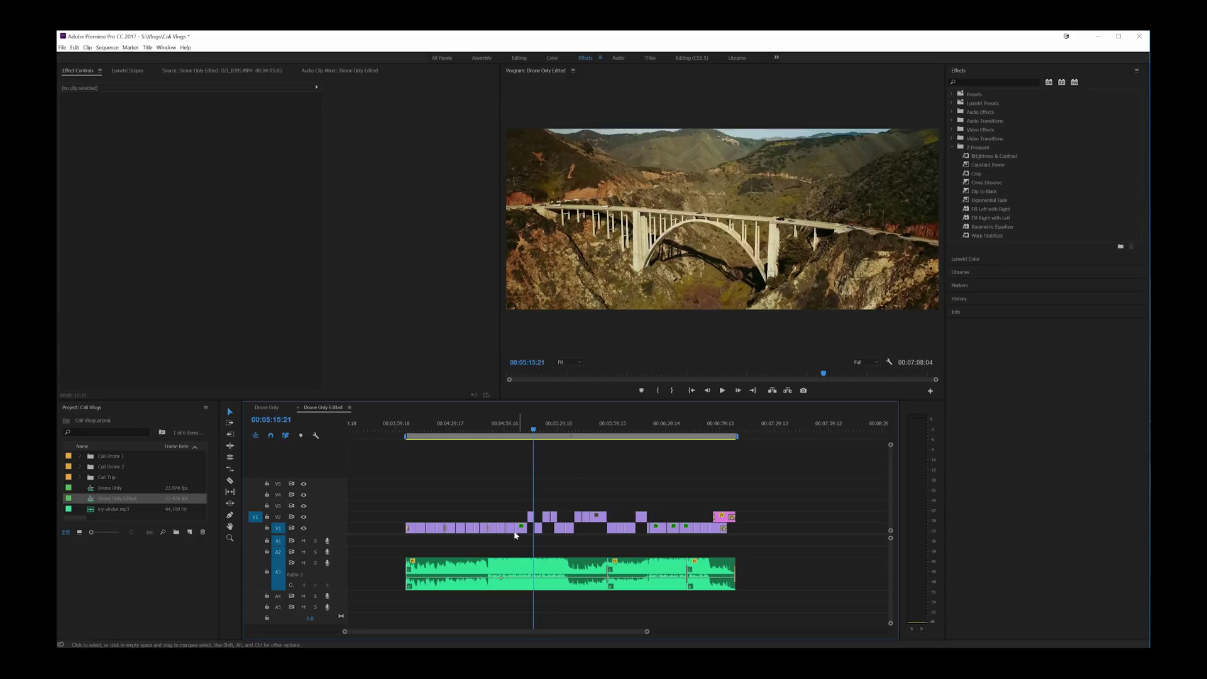
# - Play the opening Golden Gate Bridge shot and pause it at 00:04:09:05
pyautogui.press('Up')
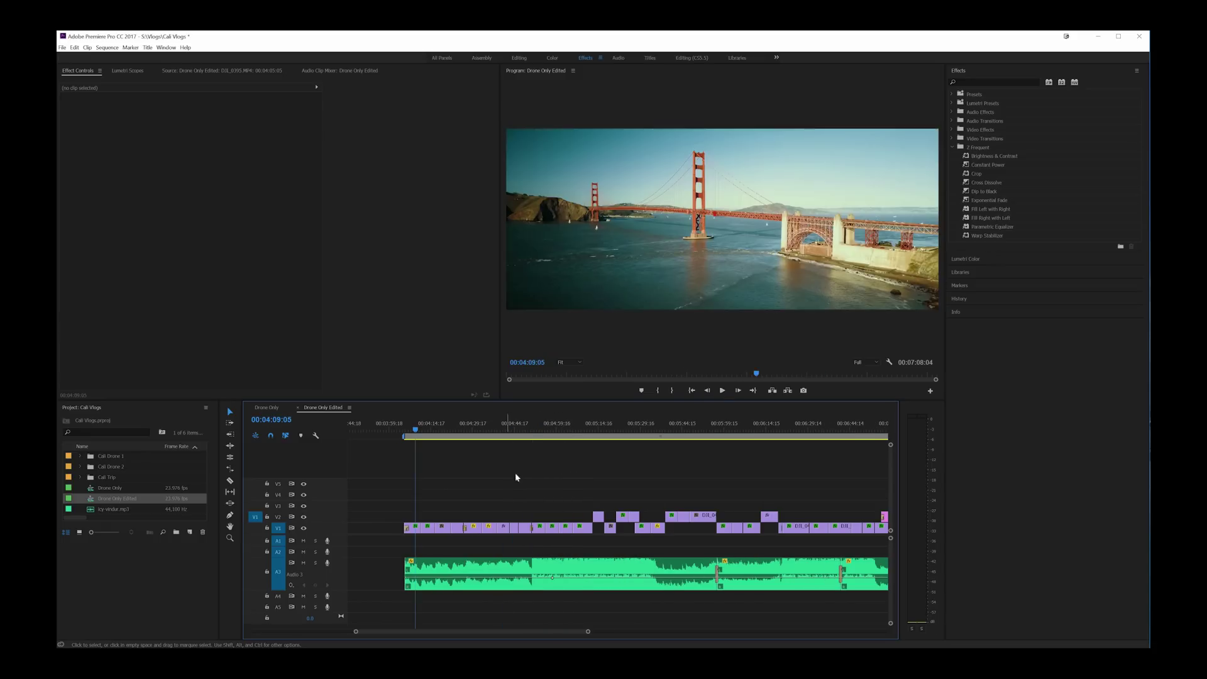
pyautogui.press('space')
pyautogui.press('space')
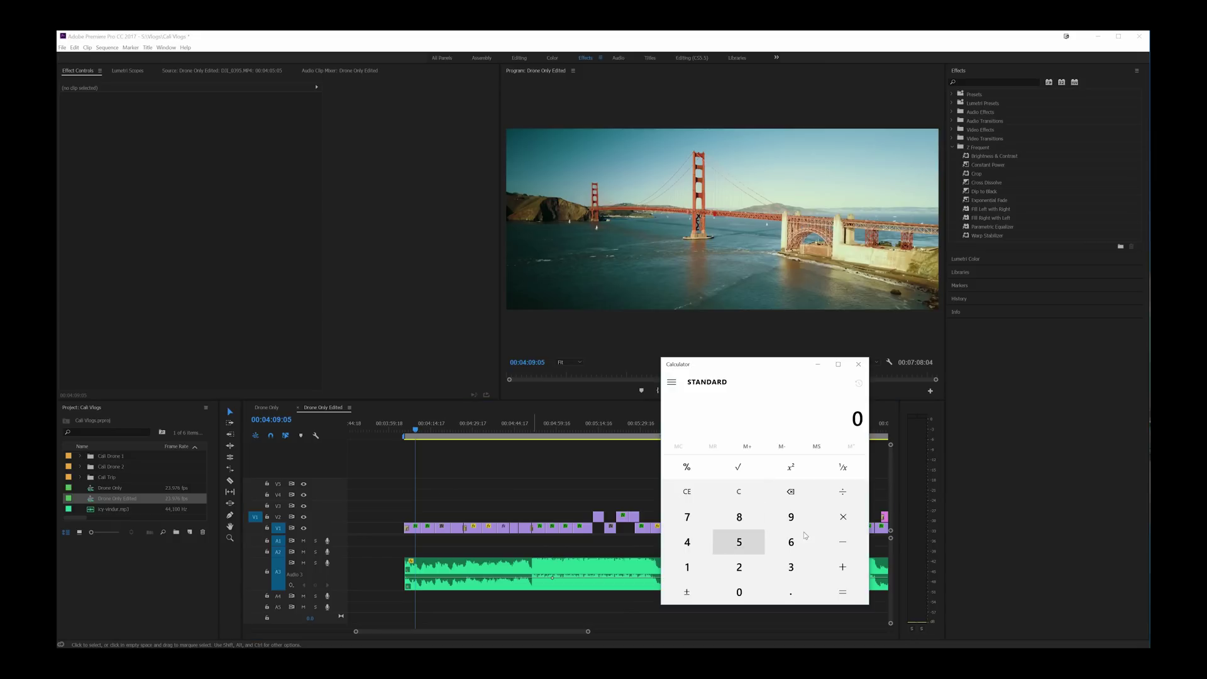
# - Calculate 16 divided by 9 in Calculator, clear the result and close the calculator
pyautogui.click(687, 567)
pyautogui.click(791, 542)
pyautogui.click(791, 517)
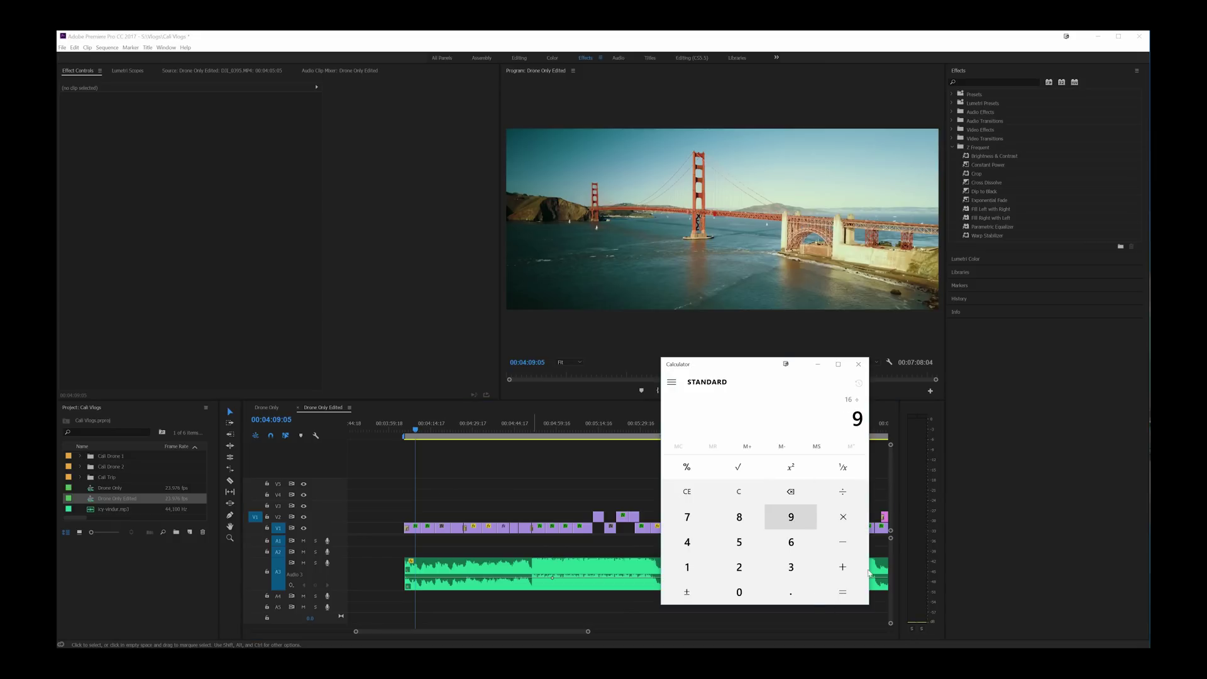
pyautogui.click(842, 593)
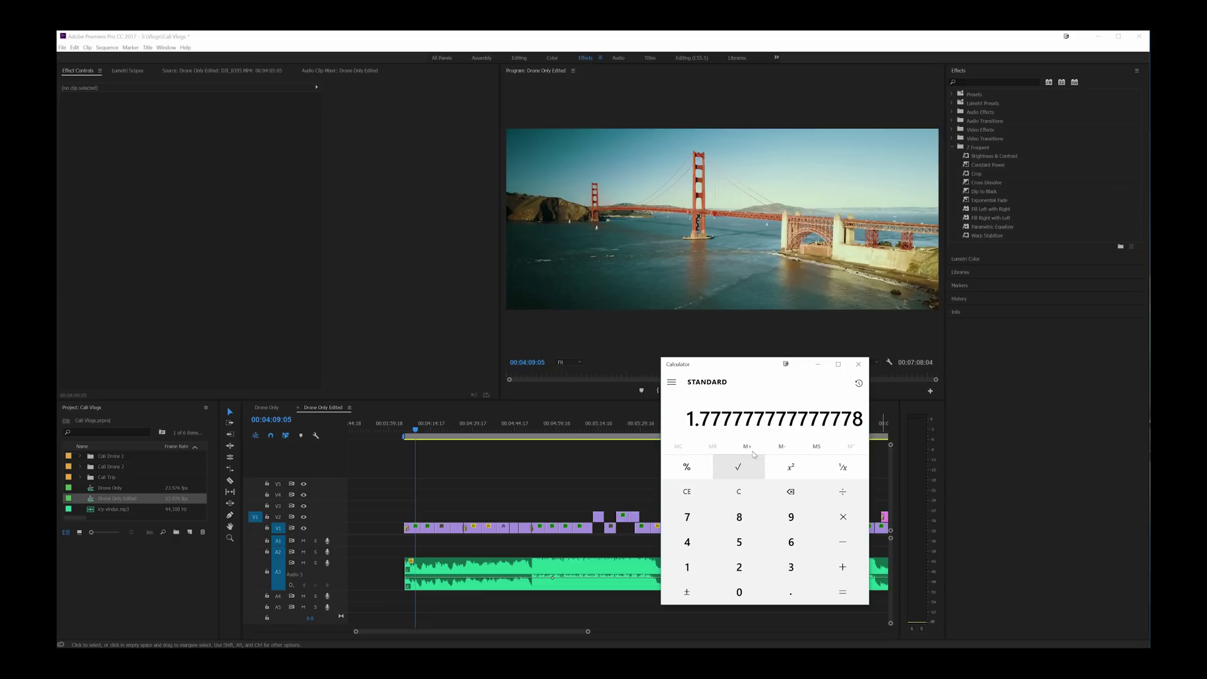
pyautogui.press('Escape')
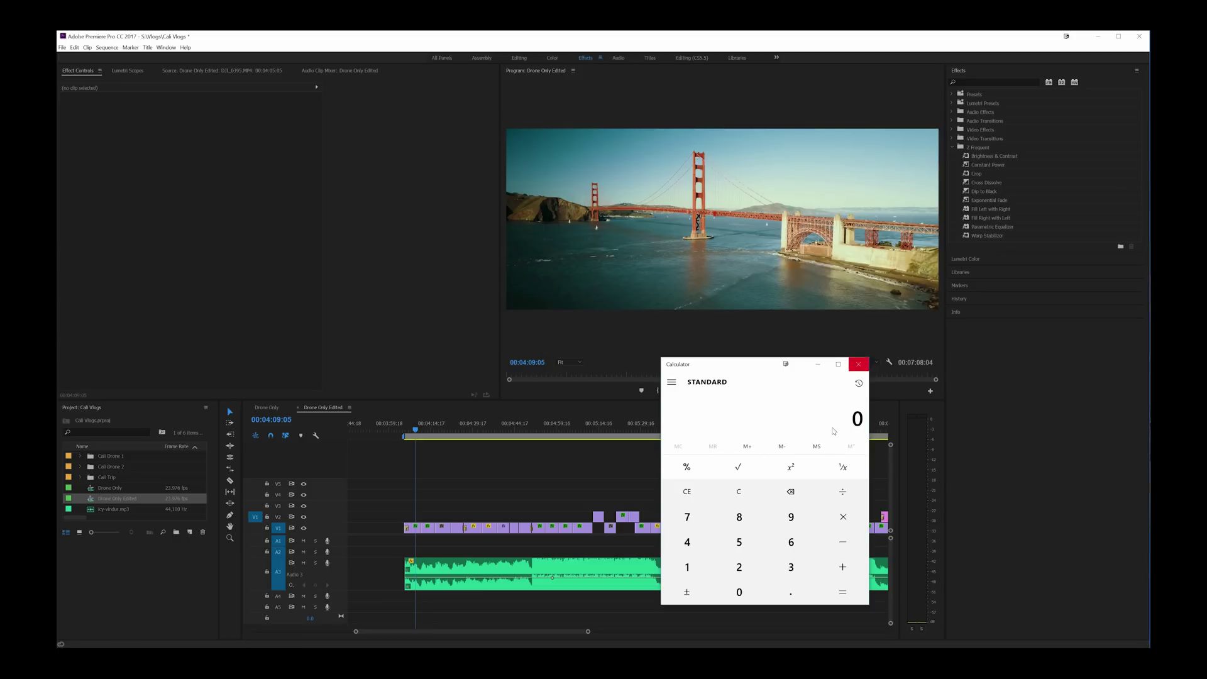
pyautogui.click(858, 364)
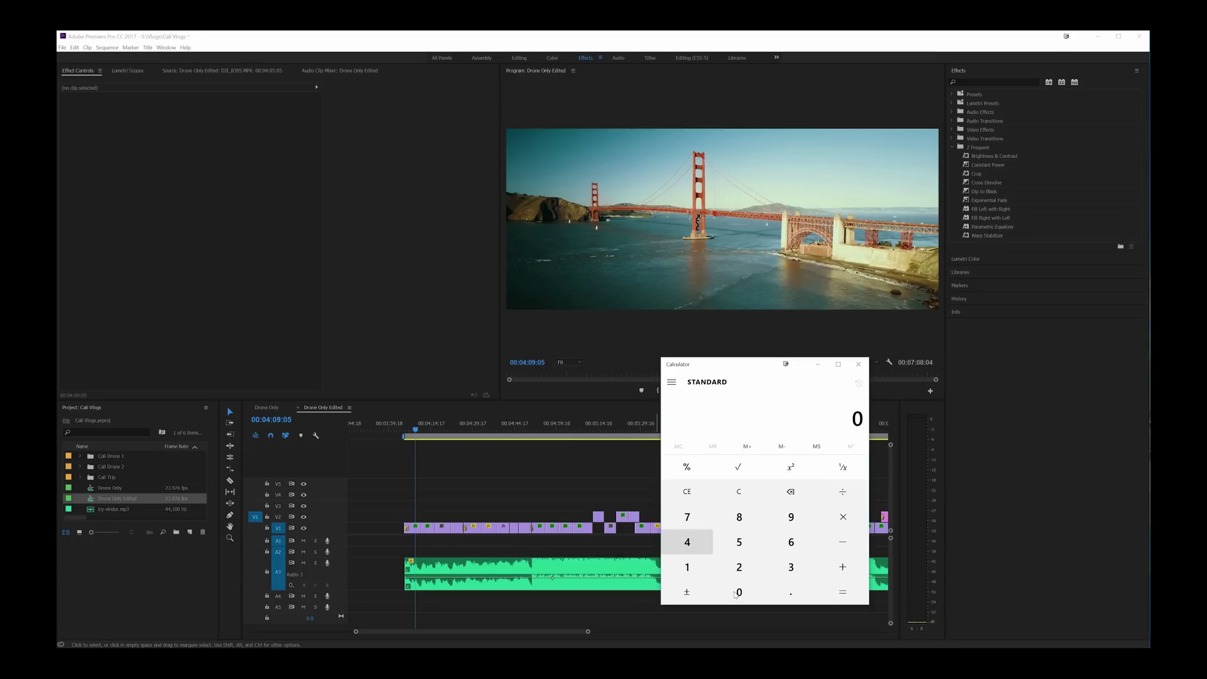
# - Calculate the 4K DCI aspect ratio in Calculator by dividing 4096 by 2160
pyautogui.click(687, 542)
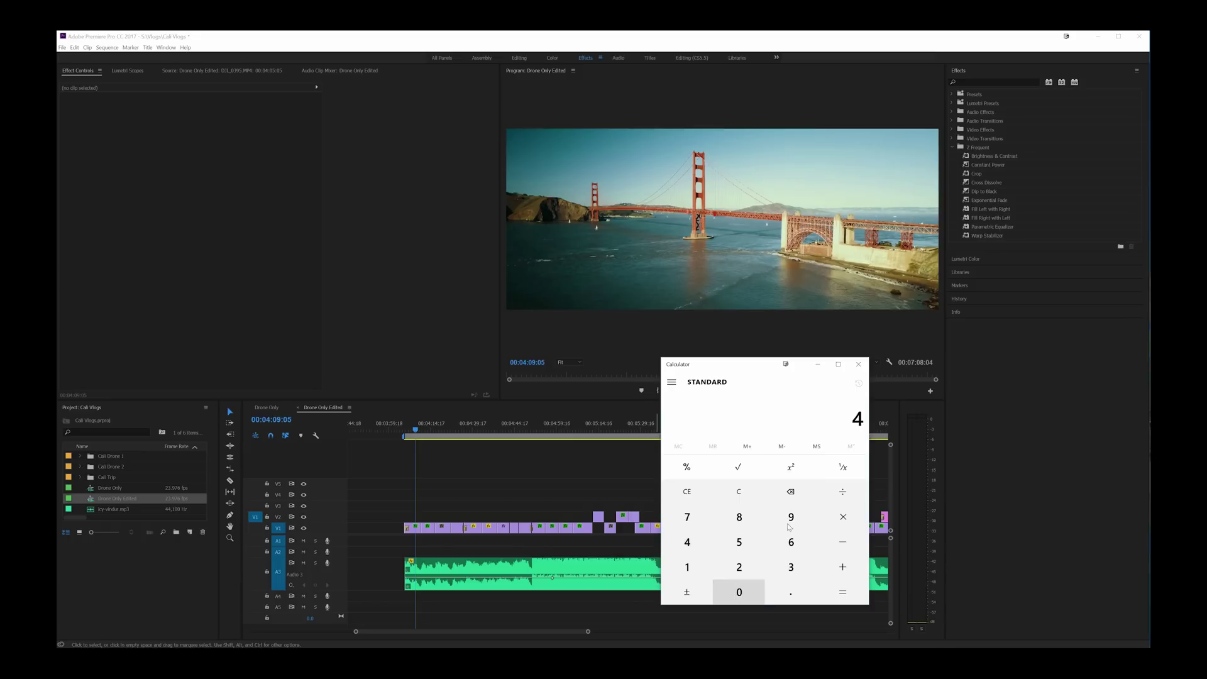
pyautogui.click(739, 592)
pyautogui.click(790, 517)
pyautogui.click(790, 542)
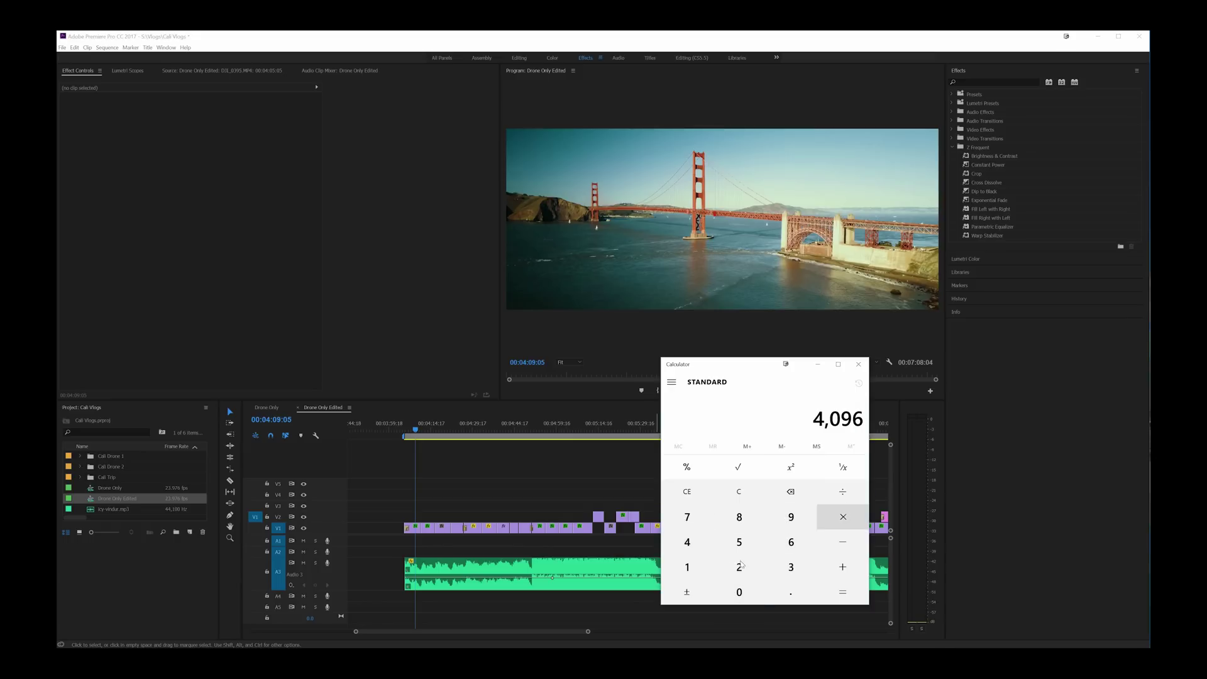
pyautogui.click(842, 492)
pyautogui.click(718, 568)
pyautogui.click(687, 567)
pyautogui.click(791, 541)
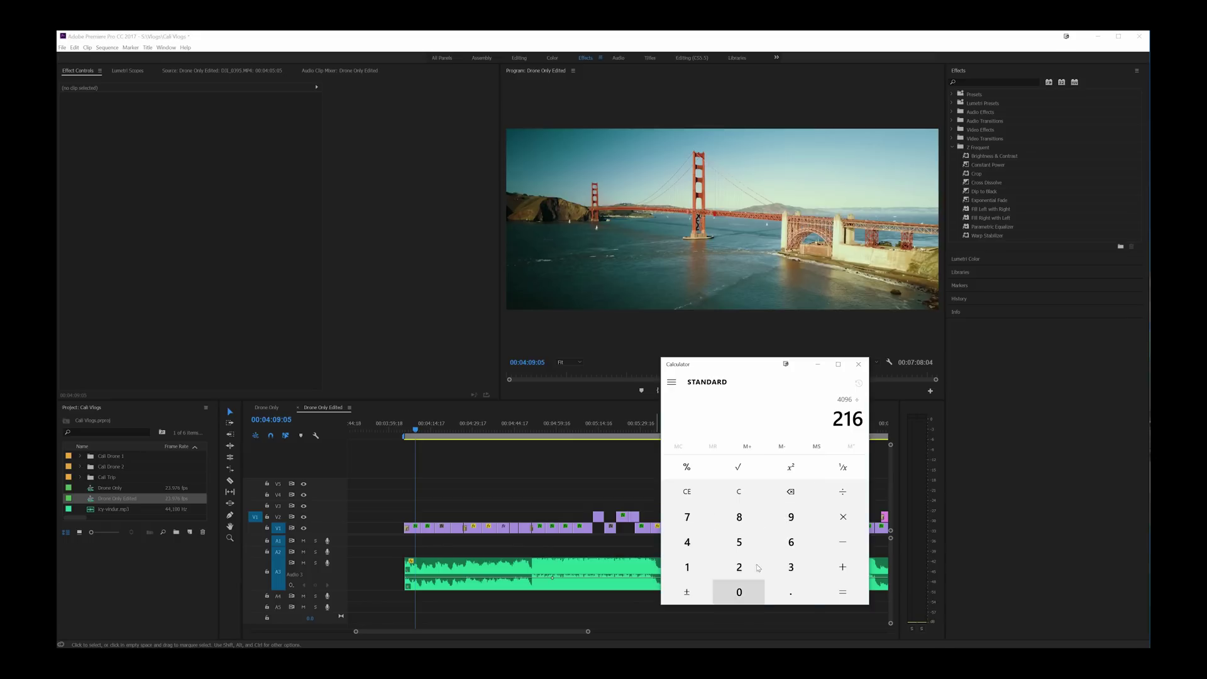
pyautogui.click(843, 592)
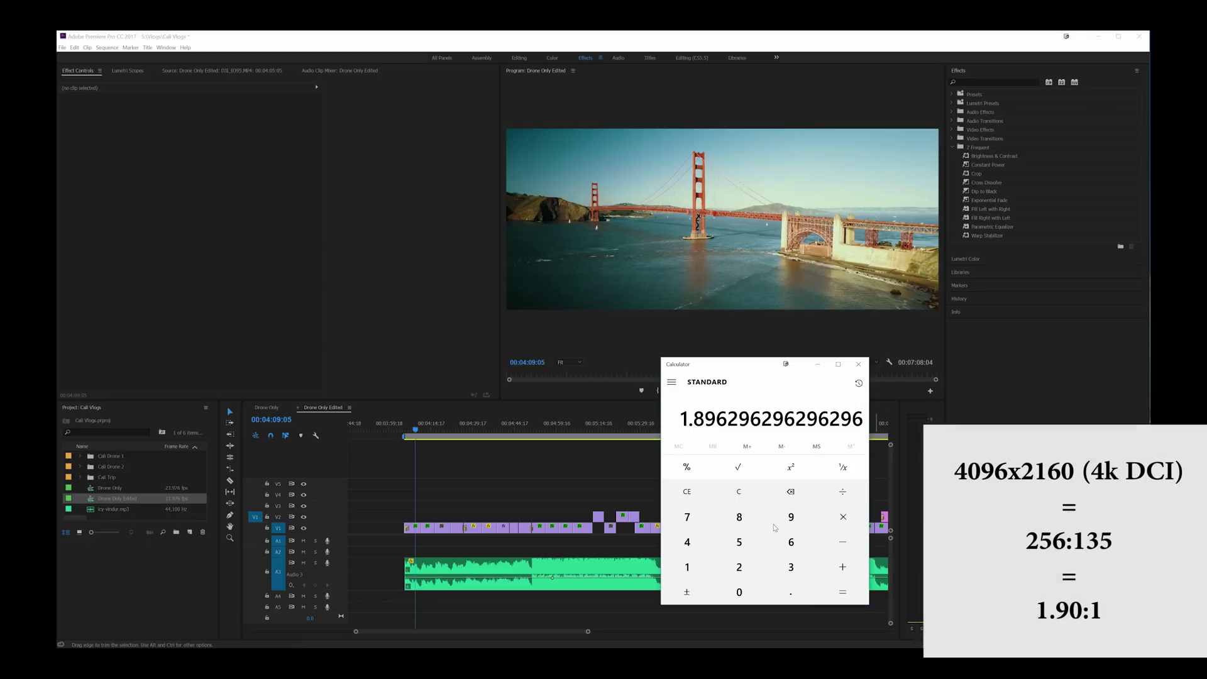
# - Enter the 2.39 ratio in the cleared Calculator and open the exported California 4k drone footage video in VLC media player
pyautogui.click(739, 492)
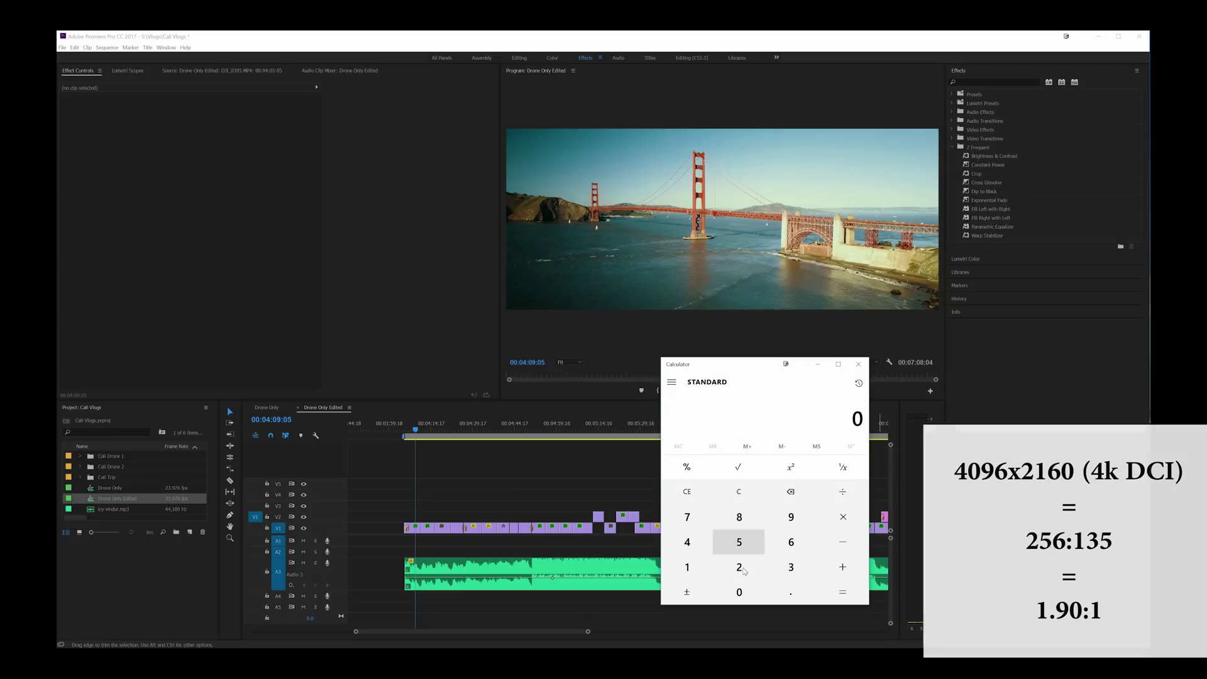
pyautogui.write('2.39')
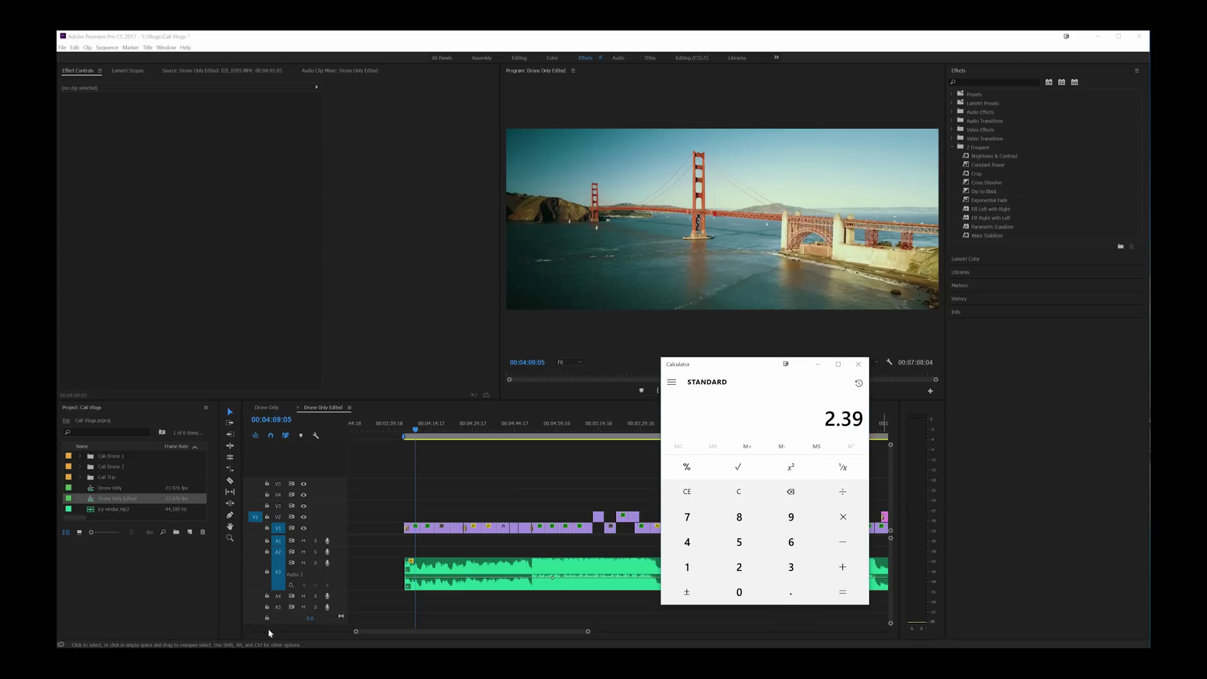
pyautogui.click(256, 645)
pyautogui.click(282, 615)
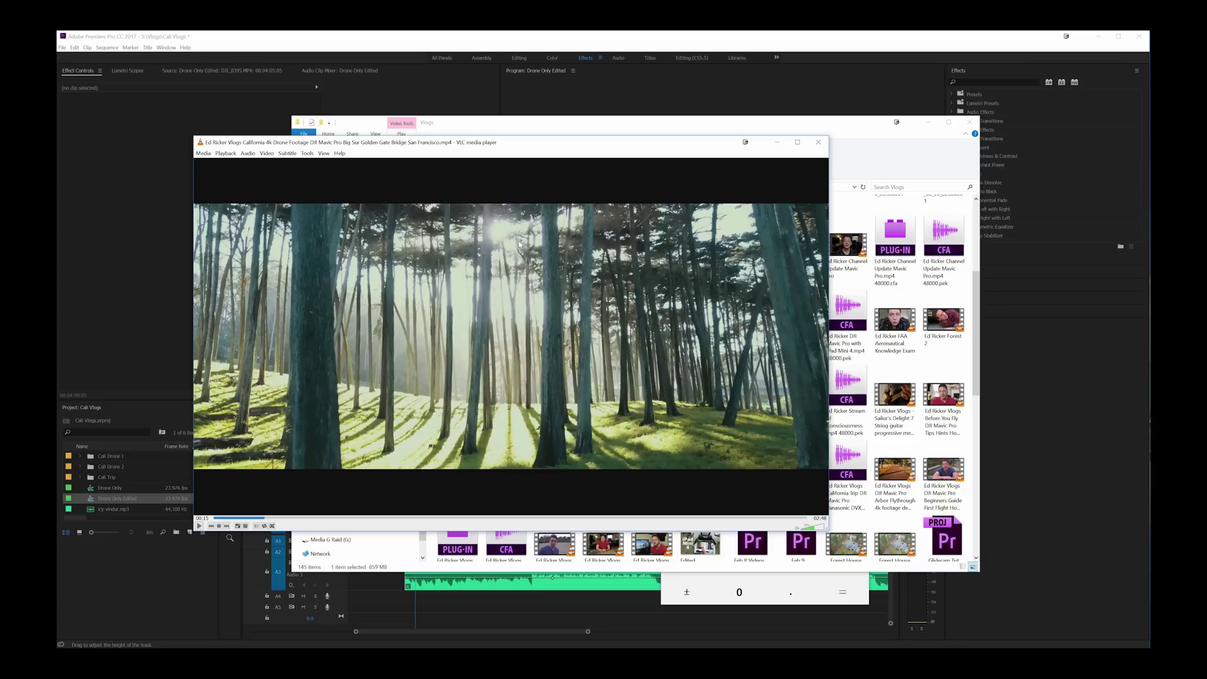
# - Switch to Calculator and work out the widescreen ratio by dividing 4096 by 1714
pyautogui.click(729, 588)
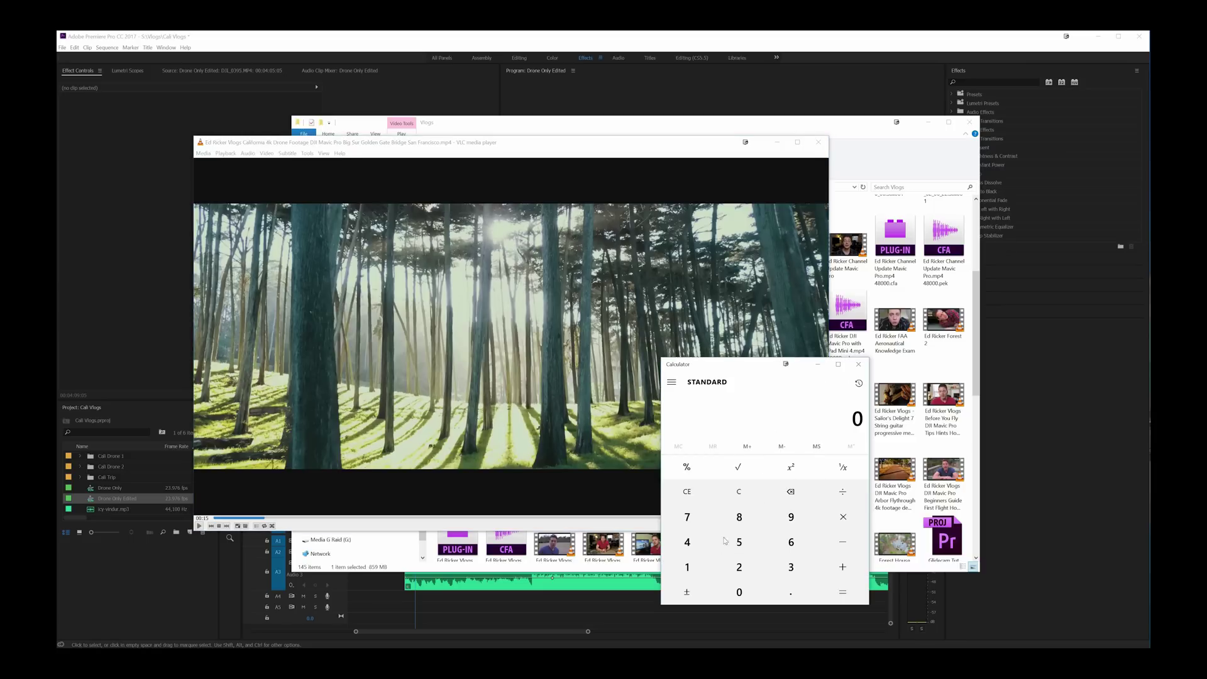
pyautogui.click(687, 542)
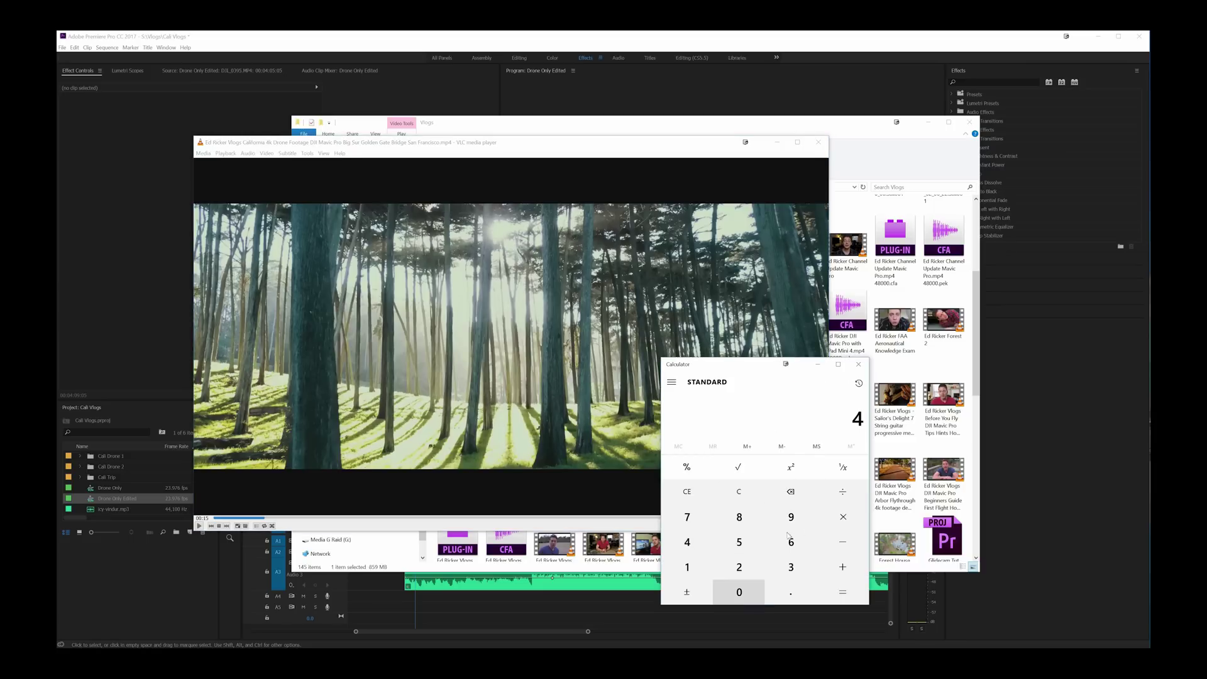
pyautogui.click(740, 593)
pyautogui.click(790, 517)
pyautogui.click(790, 542)
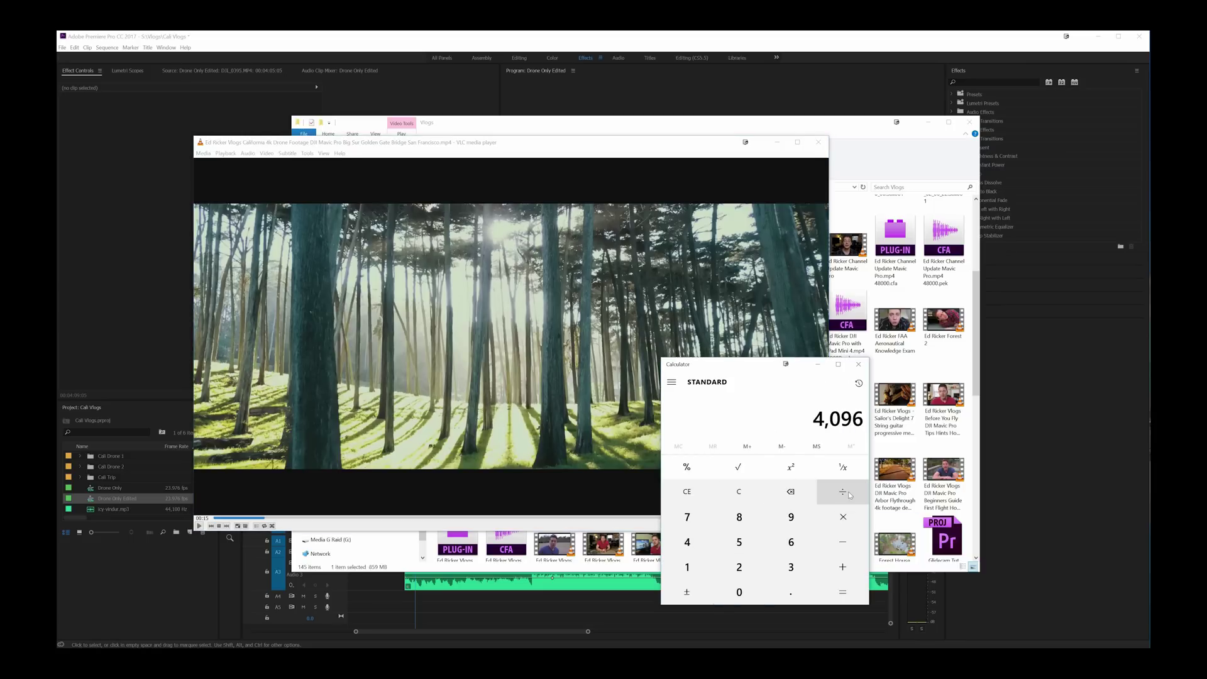
pyautogui.click(843, 492)
pyautogui.click(687, 567)
pyautogui.click(687, 517)
pyautogui.click(687, 567)
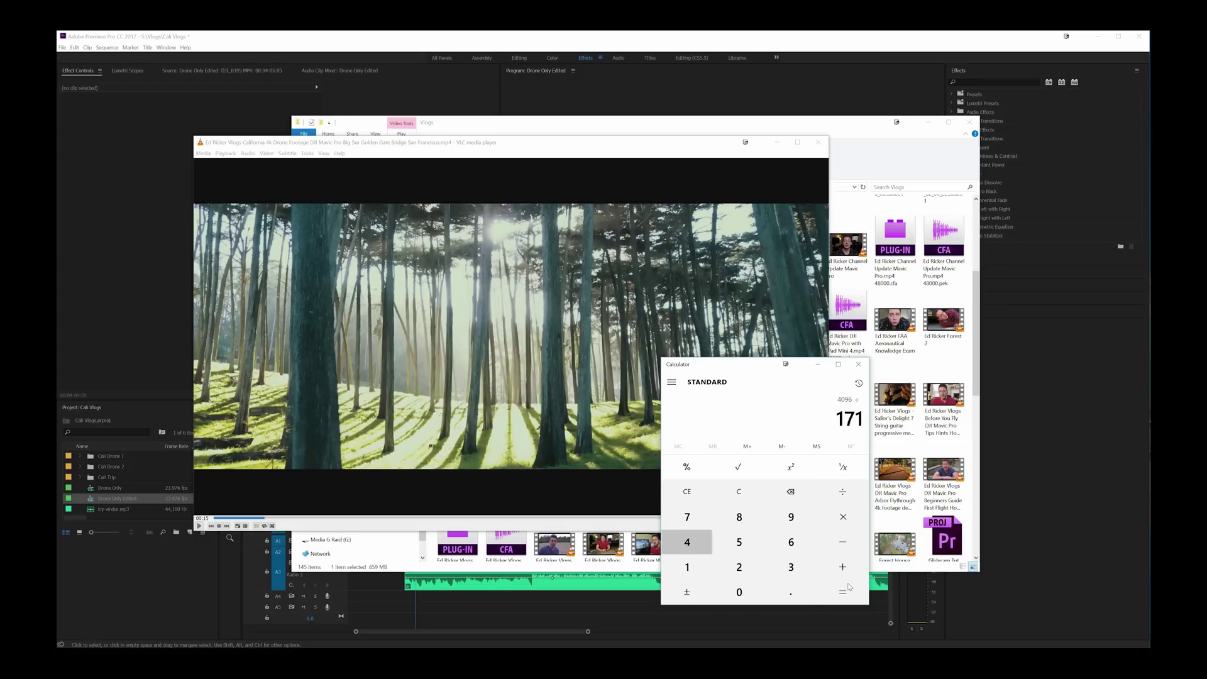
pyautogui.click(687, 542)
pyautogui.click(843, 592)
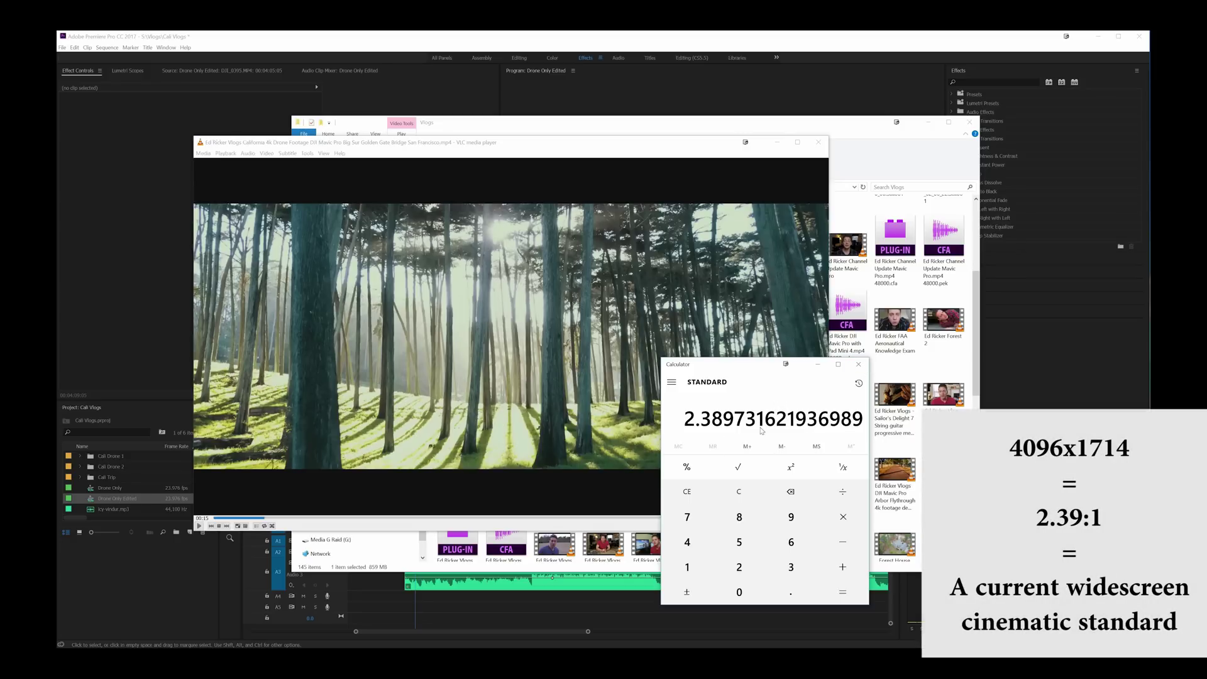
# - Clear the result, enter the alternative 2.35 ratio and clear it again
pyautogui.click(741, 493)
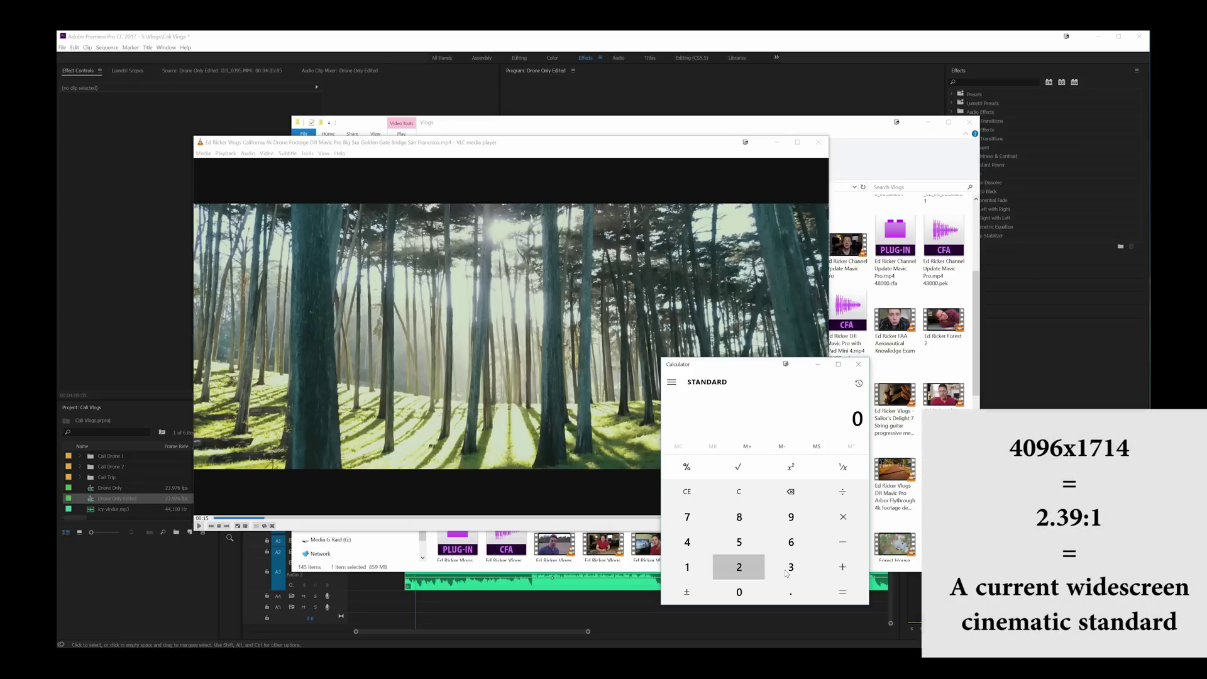
pyautogui.click(739, 567)
pyautogui.click(791, 592)
pyautogui.write('35')
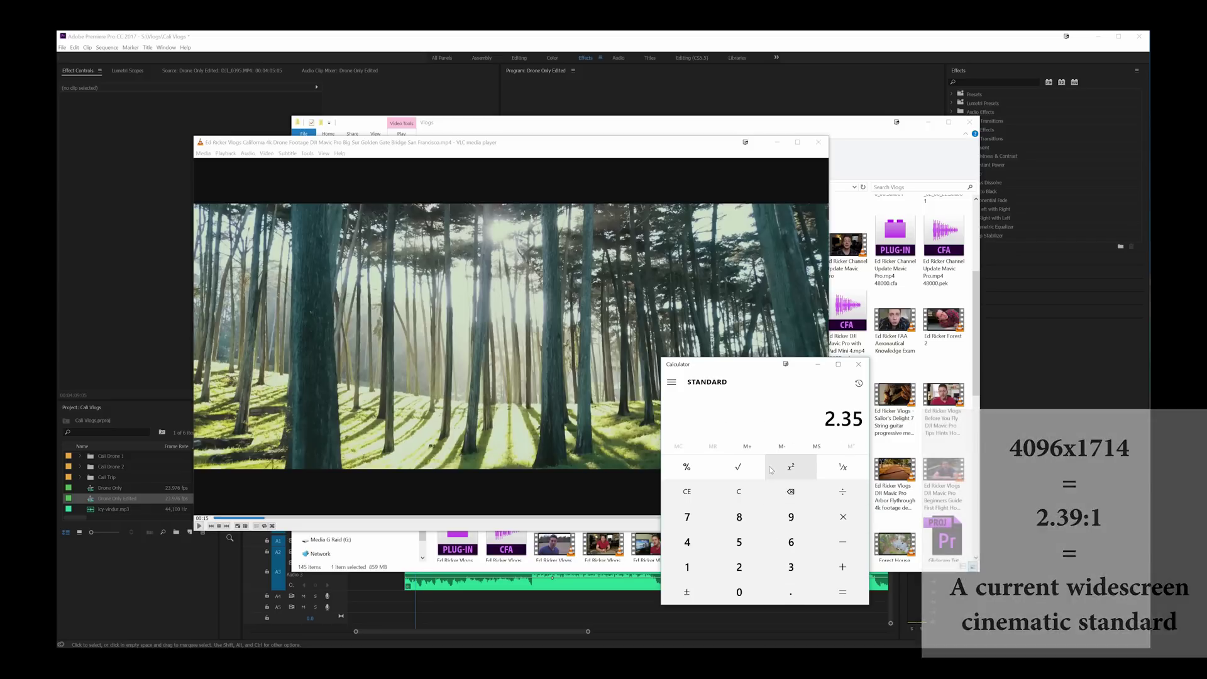
pyautogui.click(739, 491)
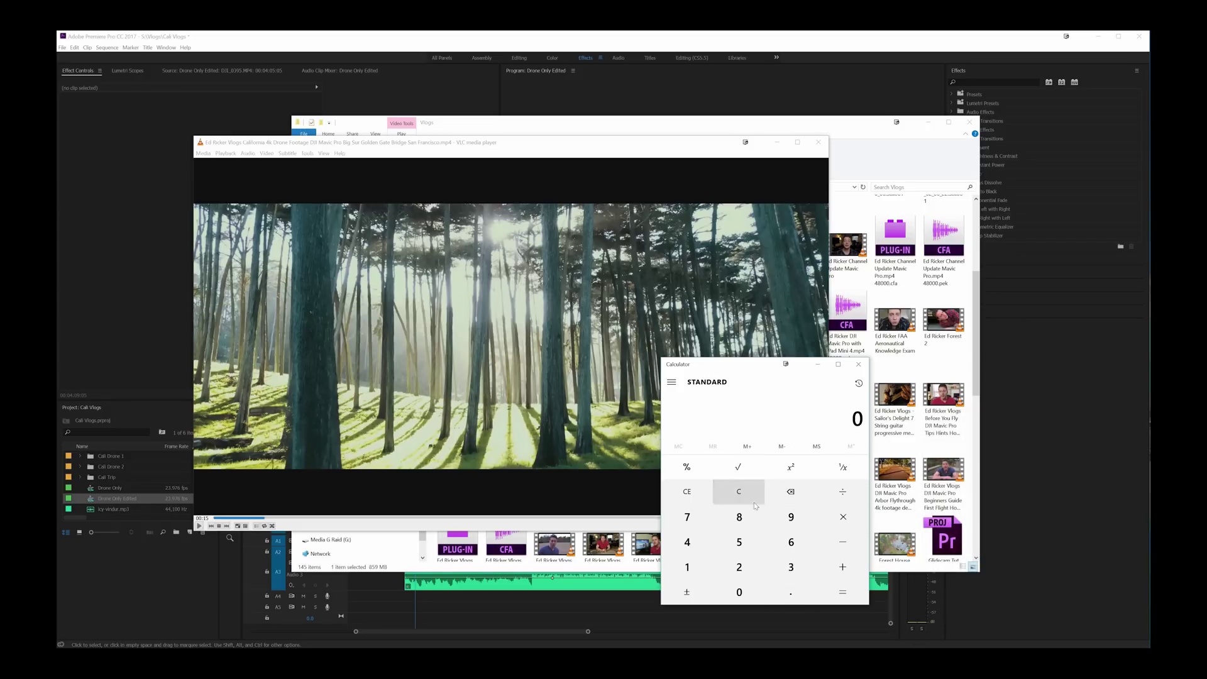
pyautogui.click(695, 545)
pyautogui.click(694, 545)
pyautogui.click(739, 496)
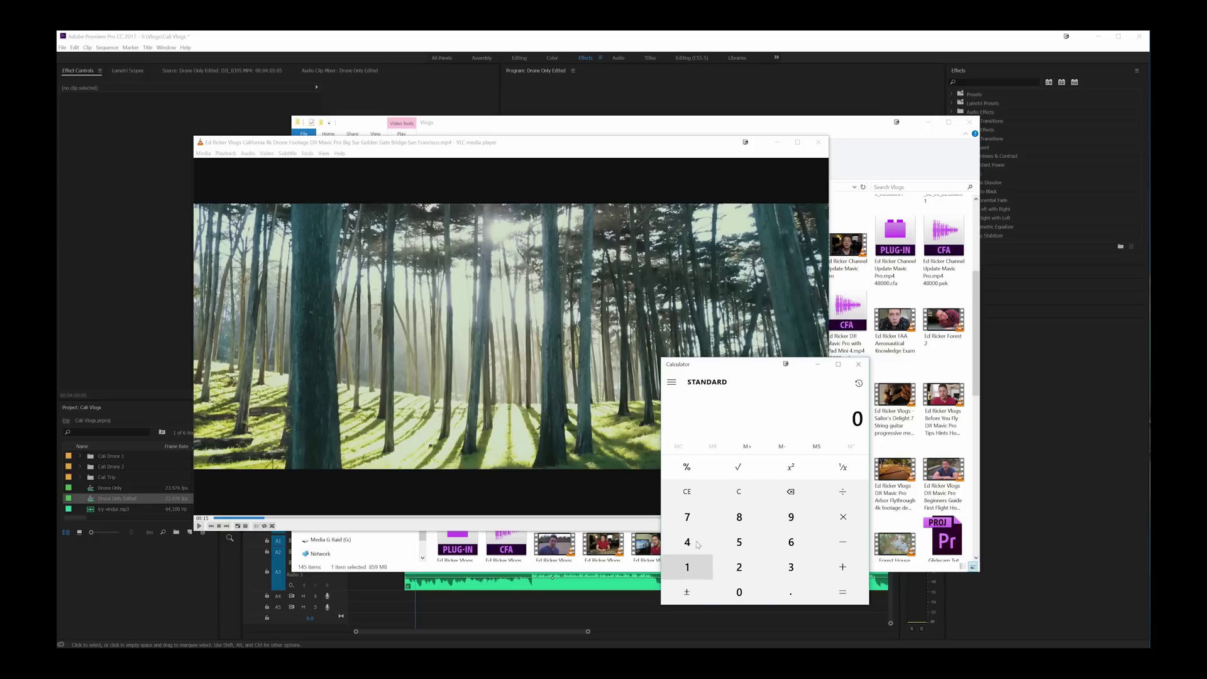
pyautogui.click(698, 567)
pyautogui.click(697, 542)
pyautogui.click(754, 492)
# - Calculate the widescreen frame height by dividing 4096 by 2.39, clear the result and close the calculator
pyautogui.click(687, 542)
pyautogui.click(739, 592)
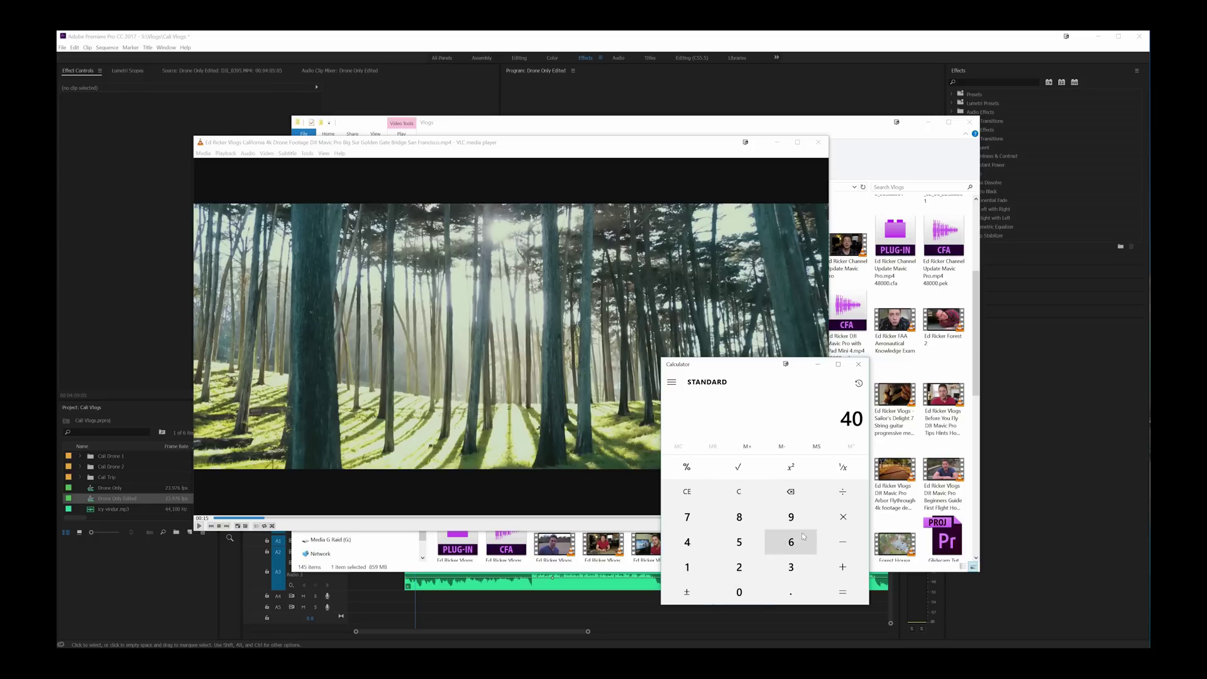
pyautogui.click(790, 517)
pyautogui.click(791, 542)
pyautogui.click(843, 494)
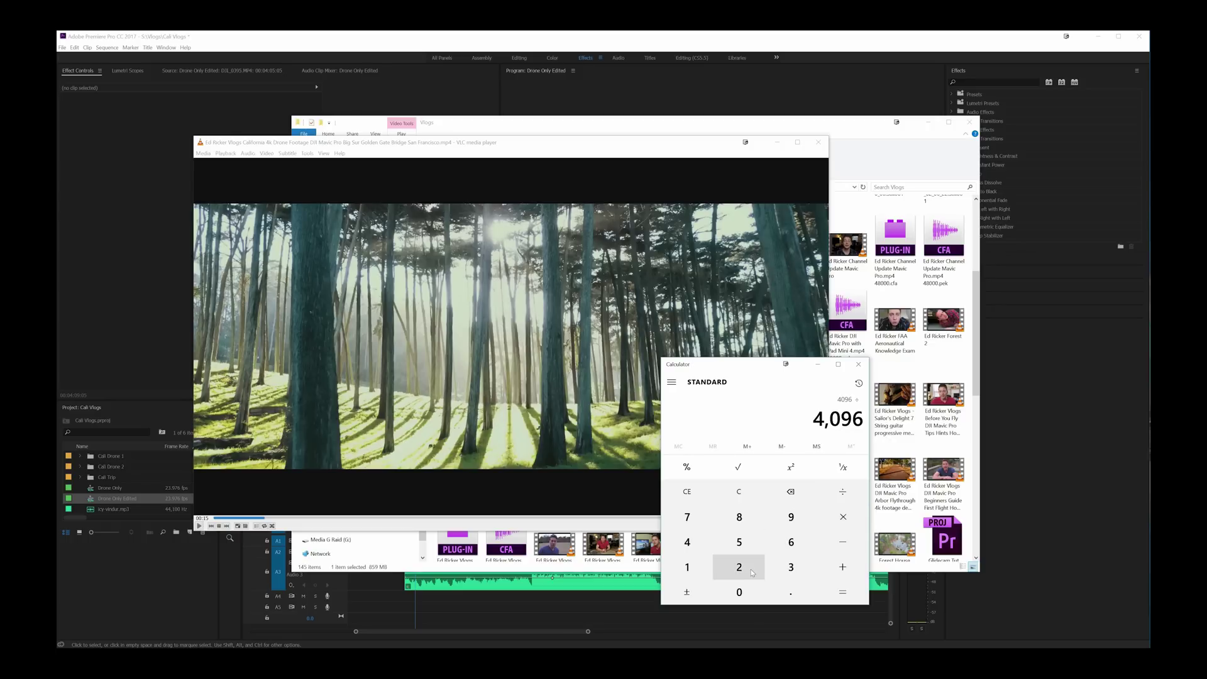
pyautogui.write('2.39')
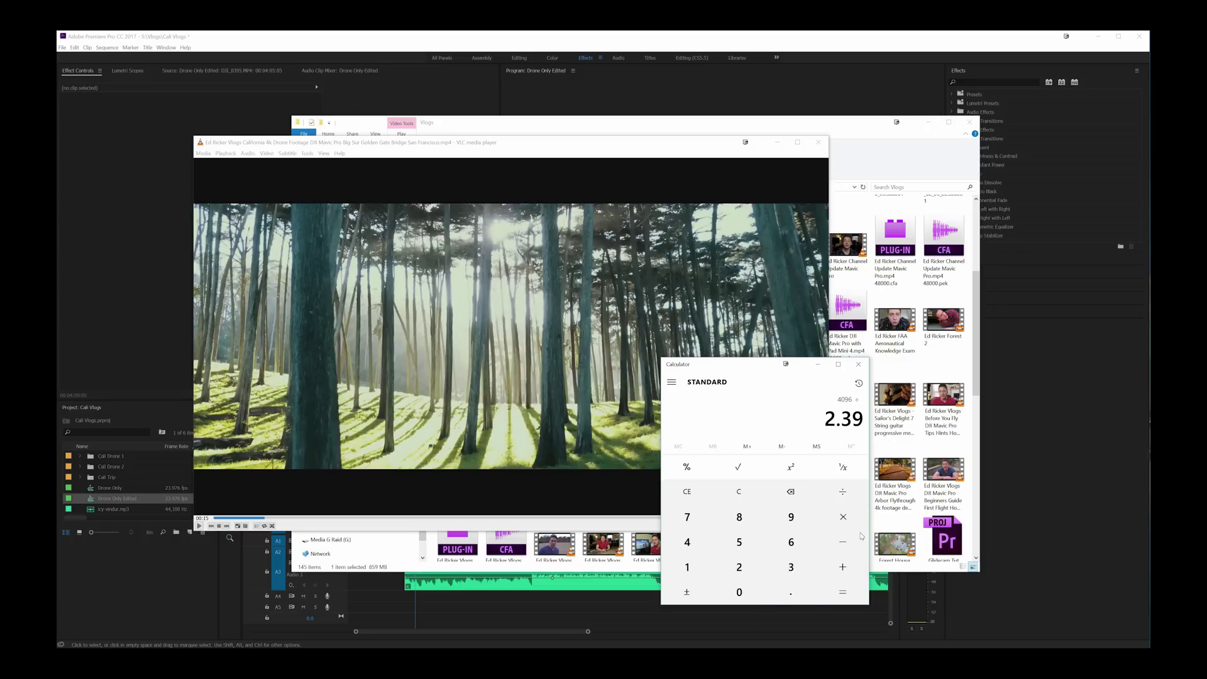
pyautogui.press('Return')
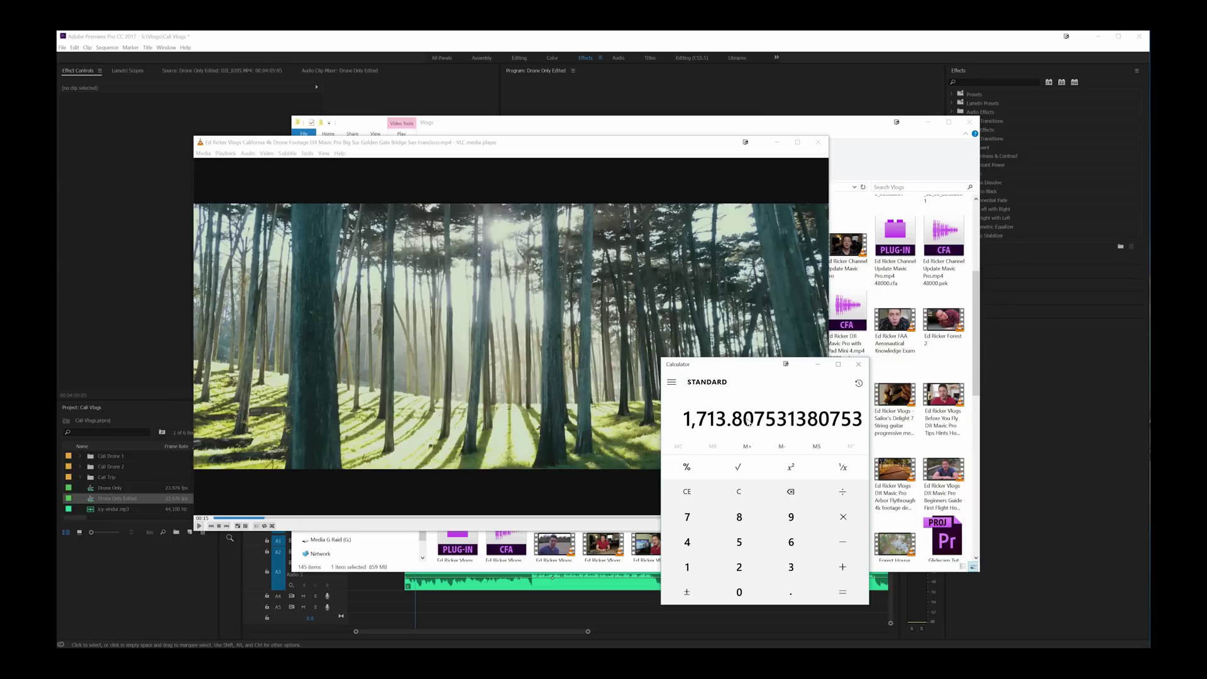
pyautogui.click(754, 496)
pyautogui.click(858, 364)
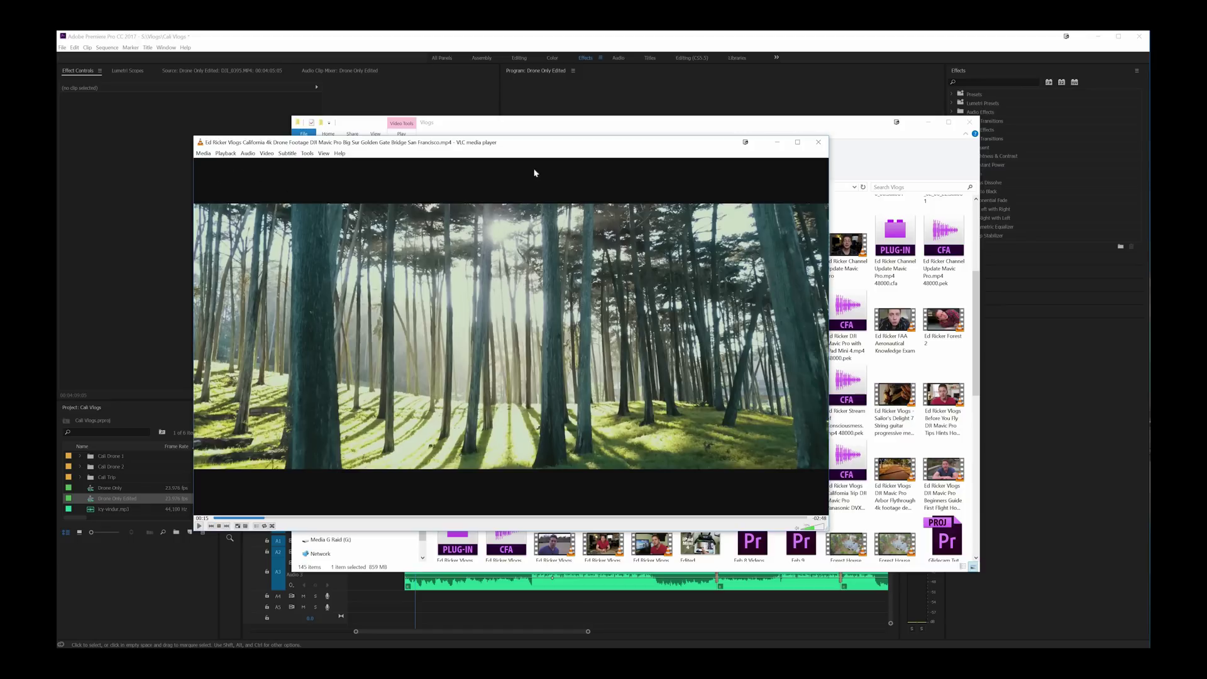
# - Close the video player and the Vlogs folder window to return to the Drone Only Edited timeline in Premiere Pro
pyautogui.click(818, 142)
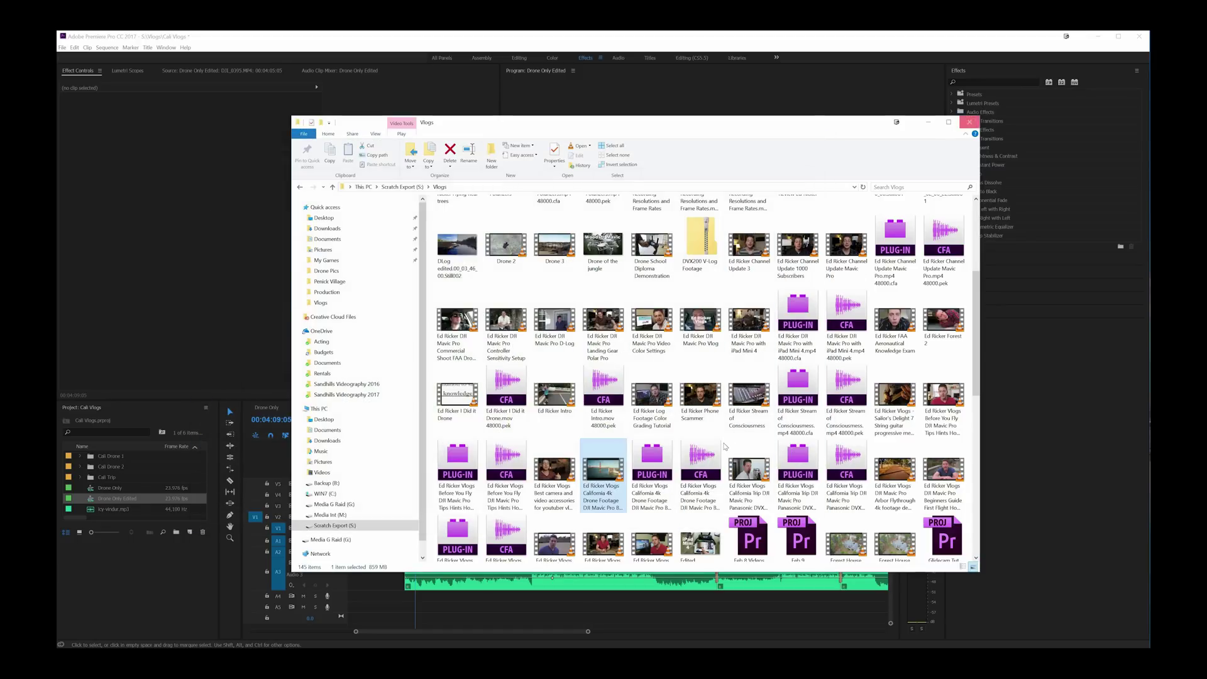
pyautogui.click(969, 122)
pyautogui.scroll(-2, 455, 492)
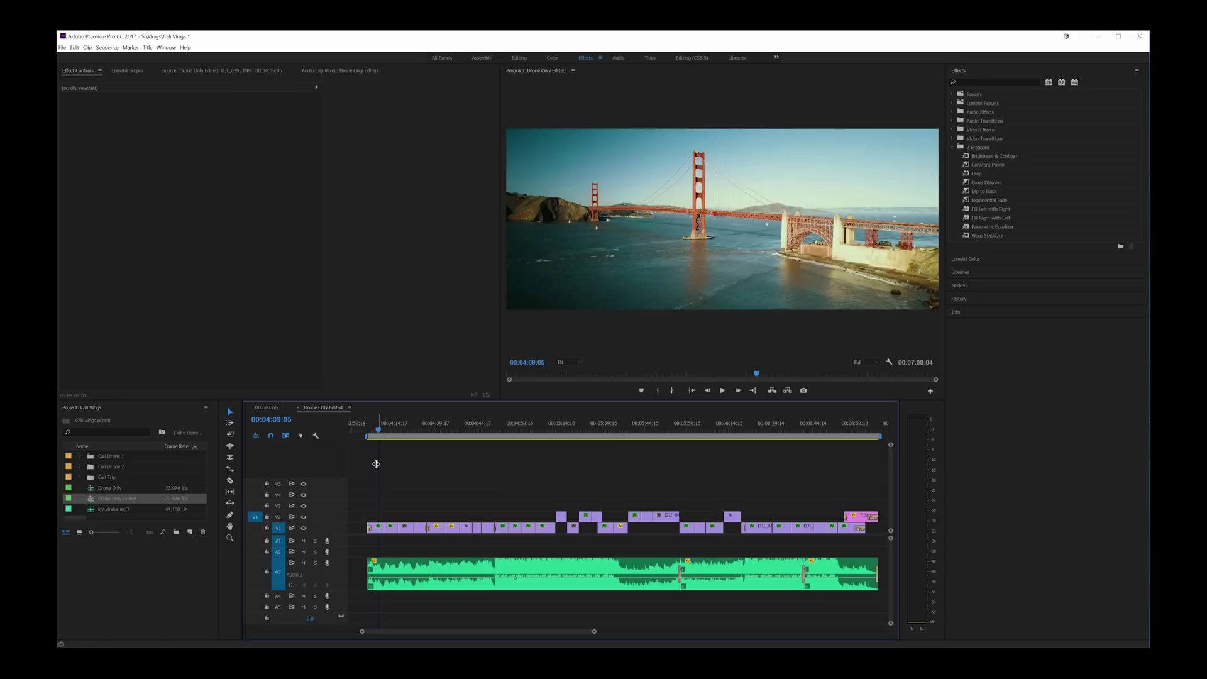
# - Select the opening bridge clip at 00:04:08:14 and try shifting its vertical Position within the frame
pyautogui.click(377, 431)
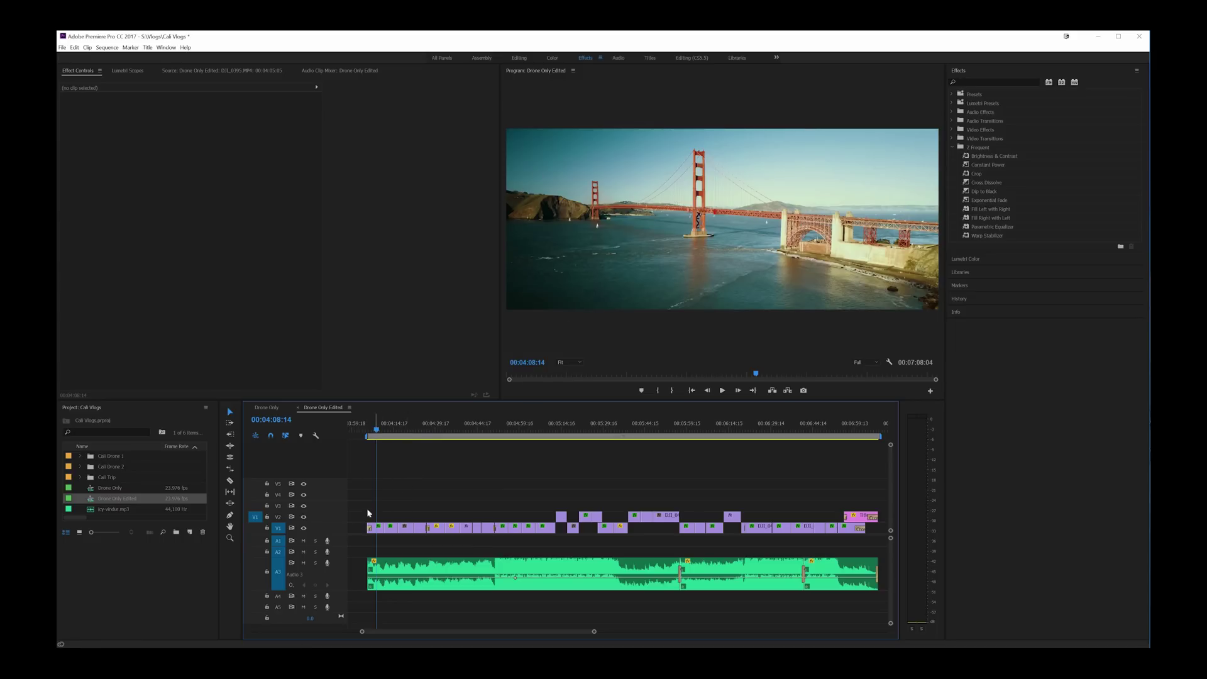
pyautogui.click(371, 527)
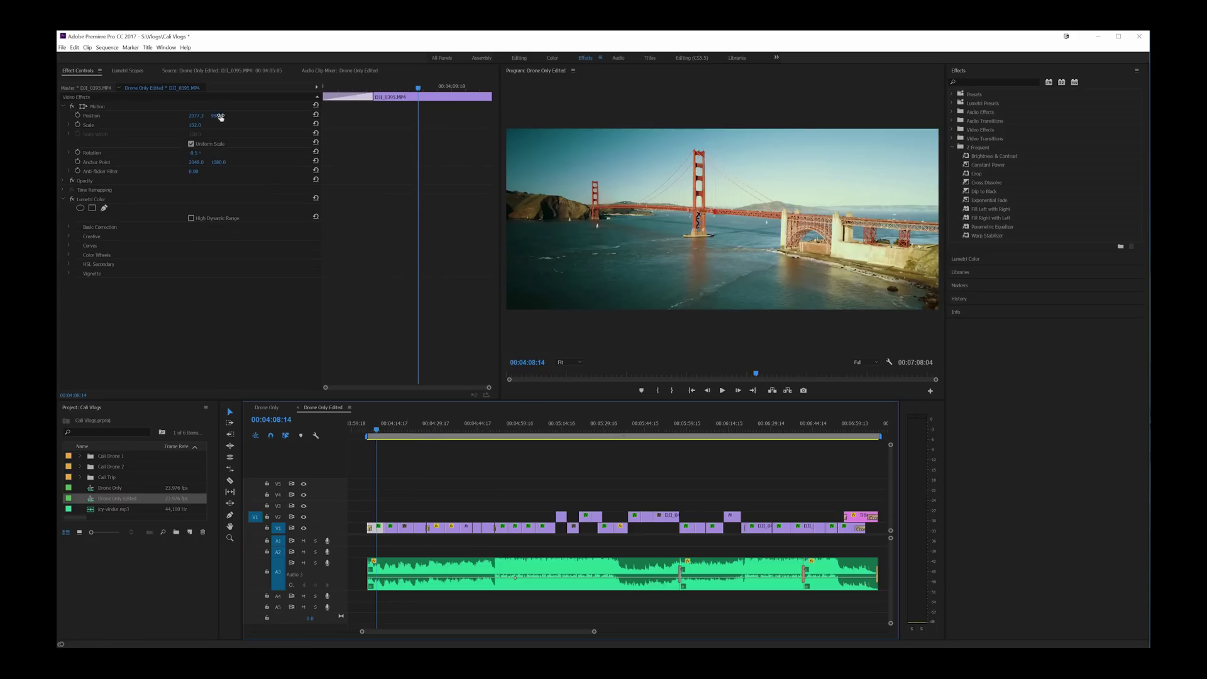
pyautogui.moveTo(216, 116)
pyautogui.mouseDown()
pyautogui.moveTo(257, 115)
pyautogui.moveTo(227, 115)
pyautogui.mouseUp()
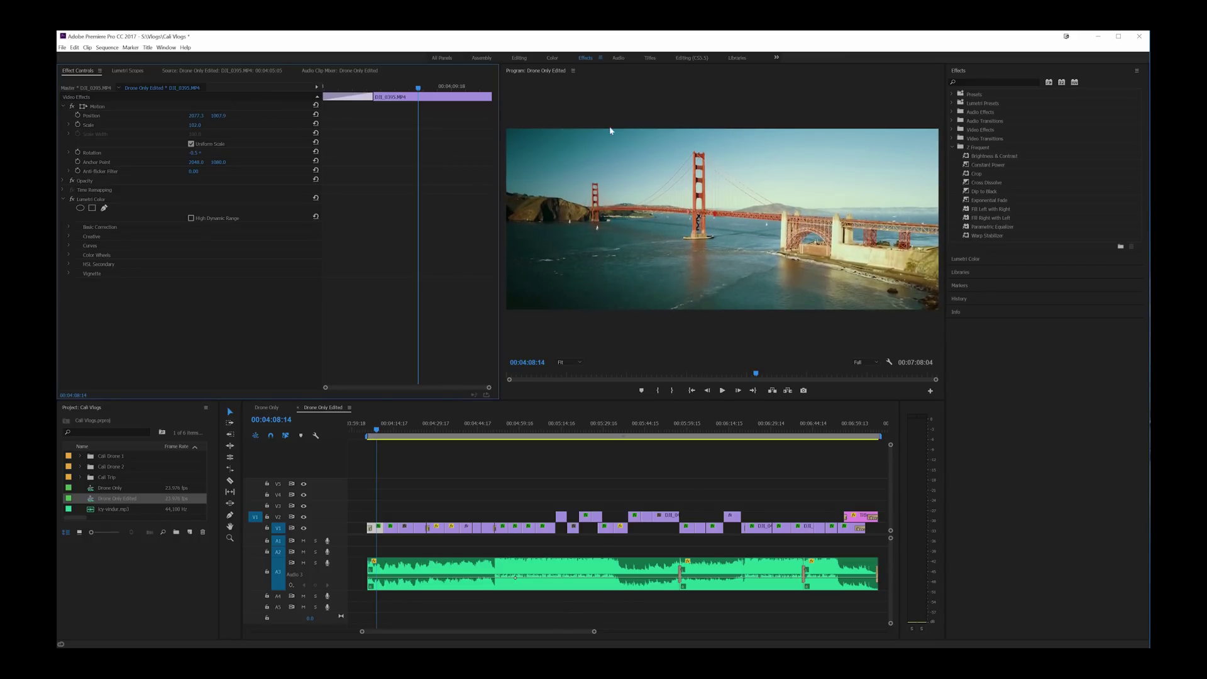
pyautogui.moveTo(231, 115); pyautogui.dragTo(254, 115)
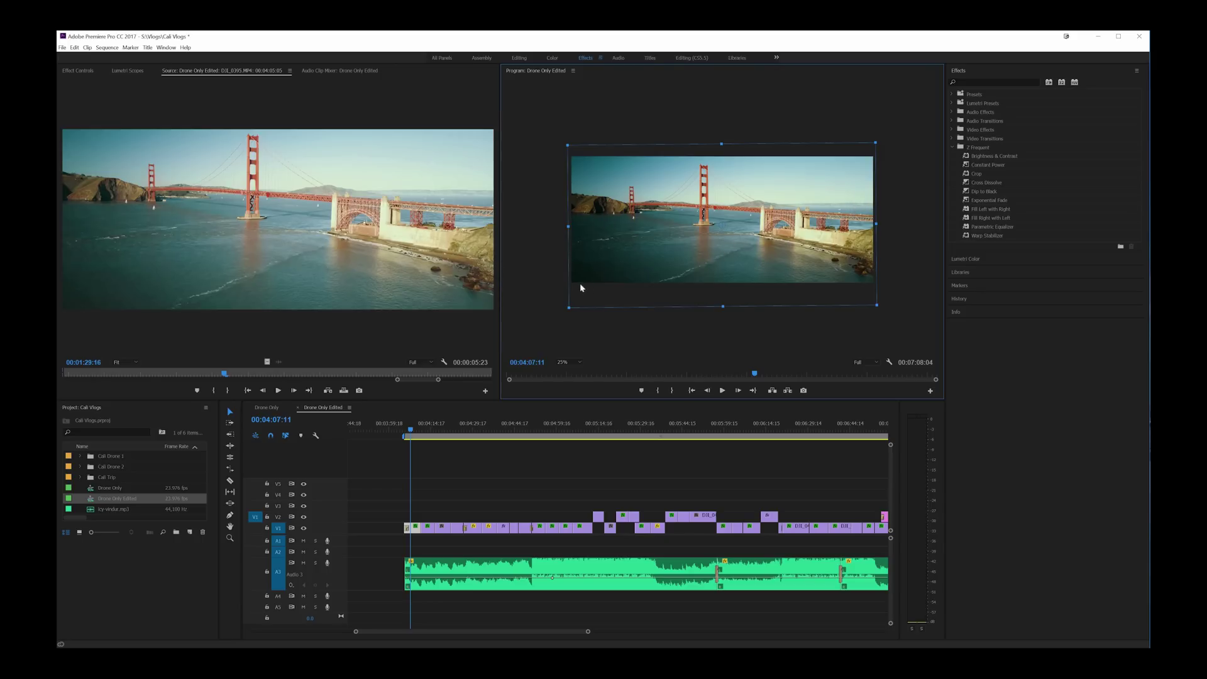
# - Set the opening bridge clip's Scale to 100 in its Motion settings and fit the program preview to its frame
pyautogui.click(407, 525)
pyautogui.click(96, 73)
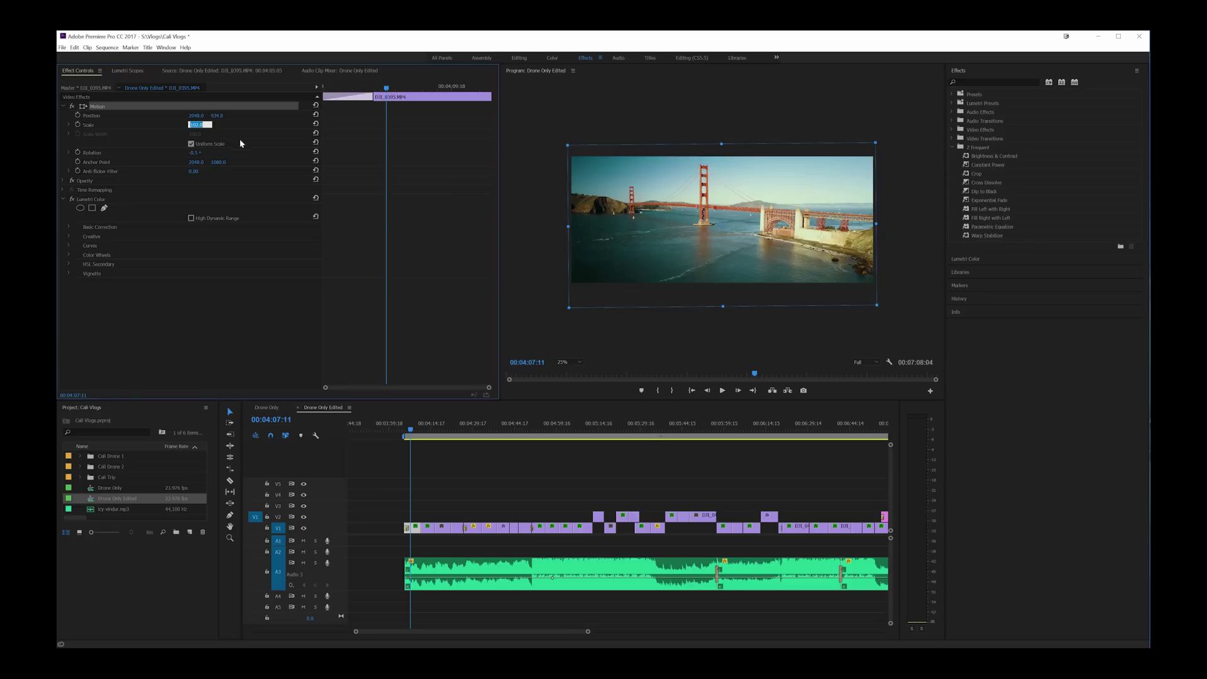
pyautogui.write('100')
pyautogui.press('Return')
pyautogui.moveTo(193, 154); pyautogui.dragTo(194, 156)
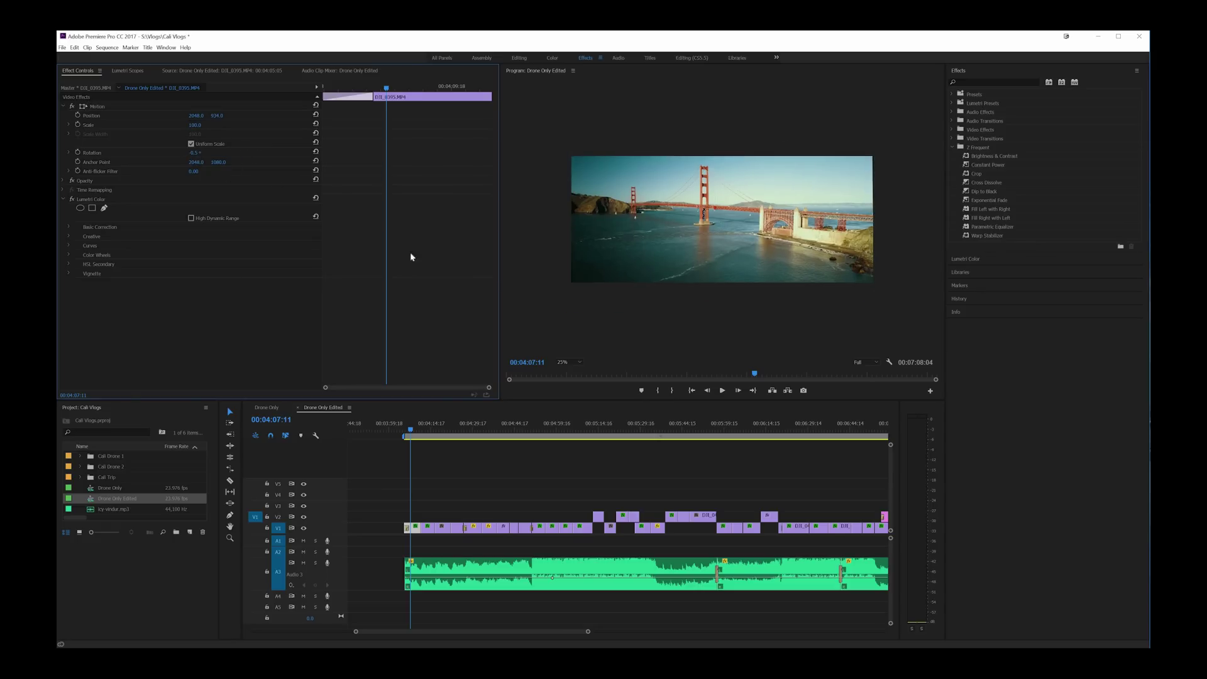
pyautogui.click(579, 362)
pyautogui.click(569, 370)
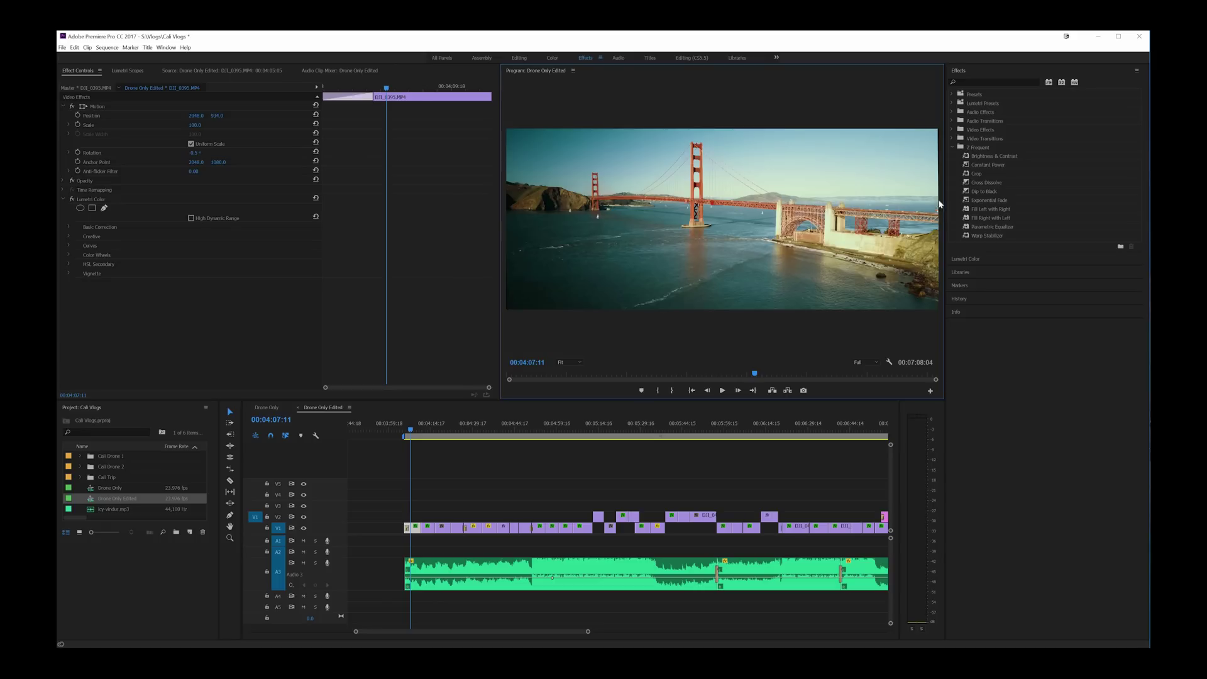
# - Try reducing the opening bridge clip's Scale below 100, then set it to 102
pyautogui.moveTo(195, 125); pyautogui.dragTo(192, 125)
pyautogui.click(198, 124)
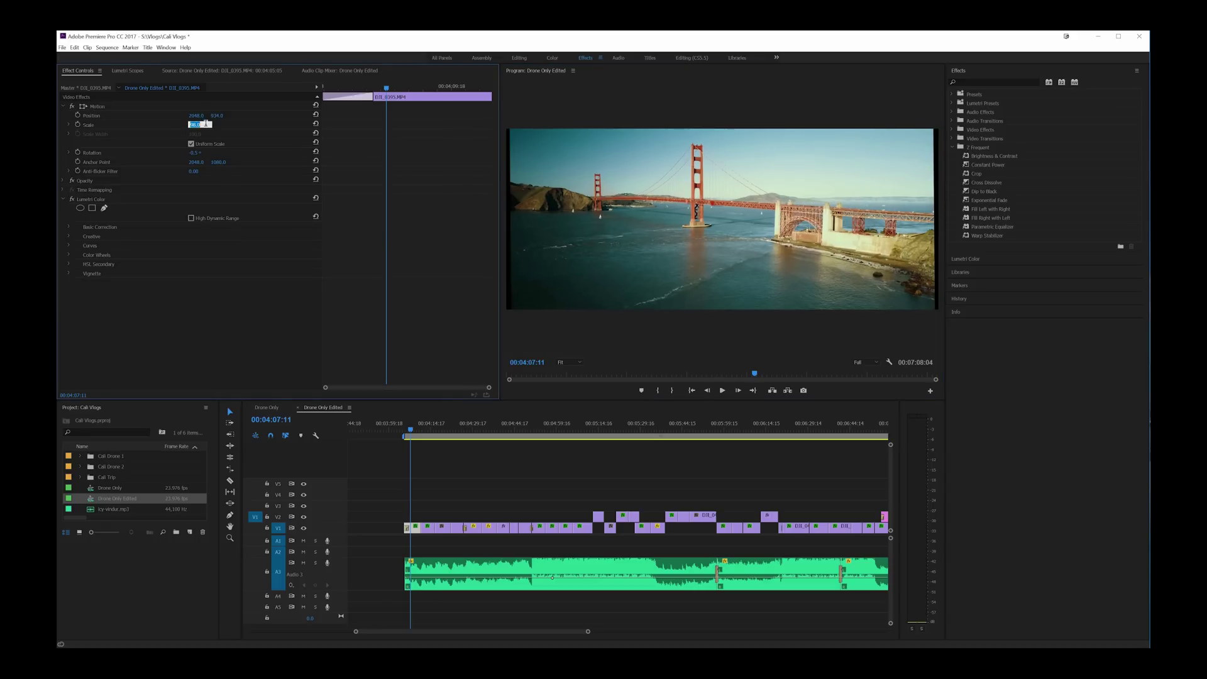
pyautogui.write('102')
pyautogui.press('Return')
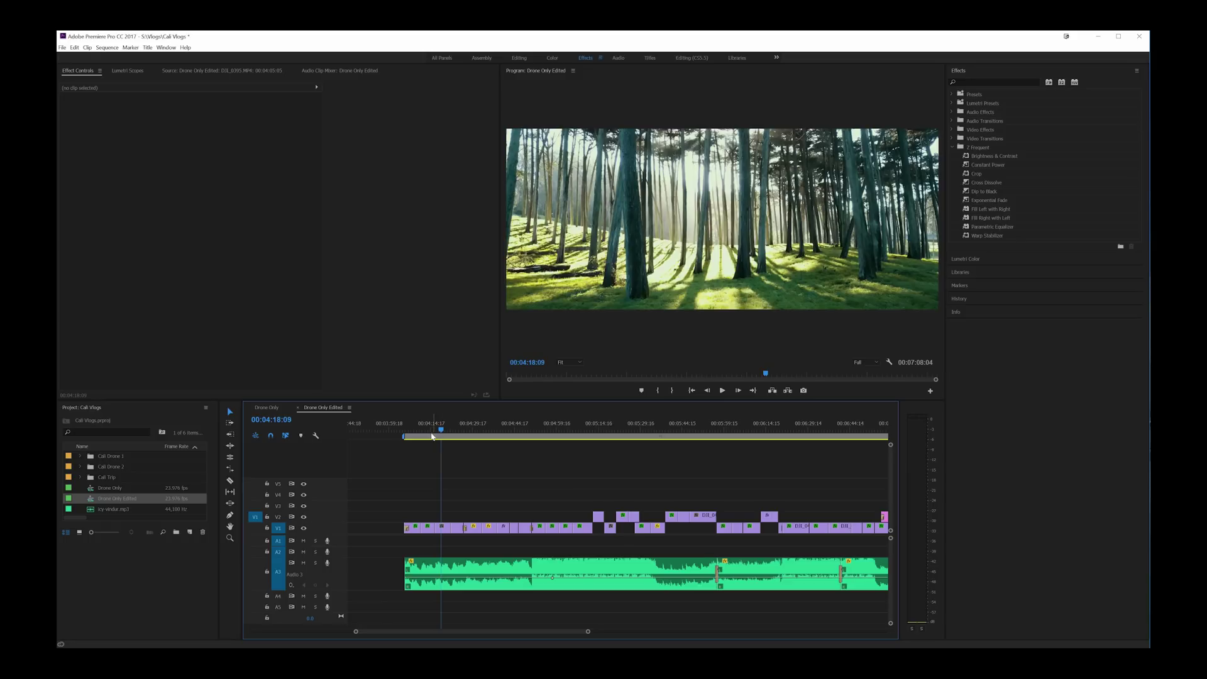
# - Select the city skyline clip at 00:04:14:10, try moving its picture upward in the frame, and undo the move
pyautogui.click(431, 435)
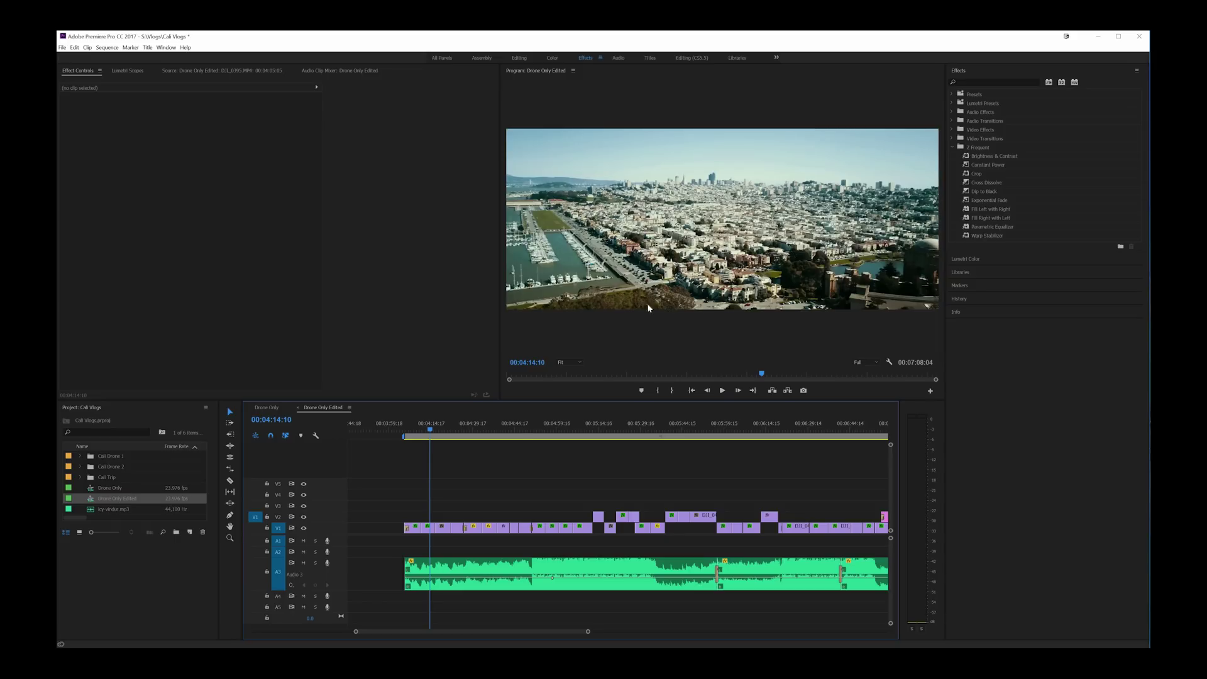
pyautogui.click(435, 525)
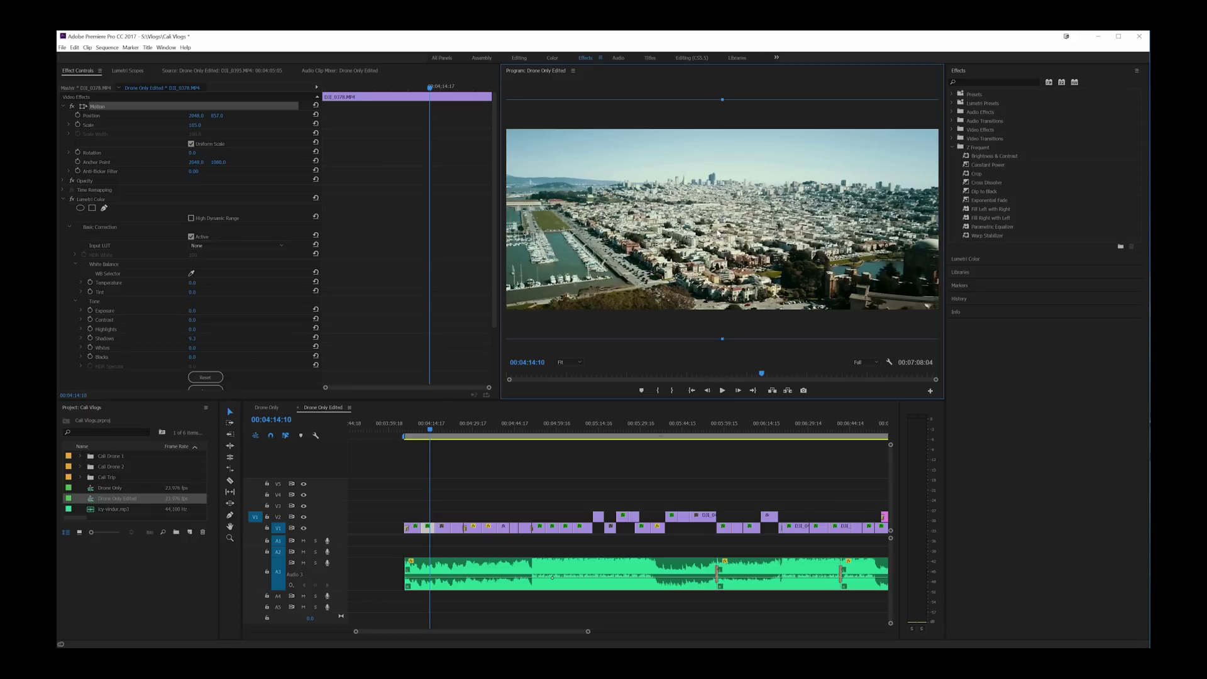
pyautogui.moveTo(723, 215)
pyautogui.mouseDown()
pyautogui.moveTo(722, 241)
pyautogui.moveTo(718, 184)
pyautogui.moveTo(711, 195)
pyautogui.mouseUp()
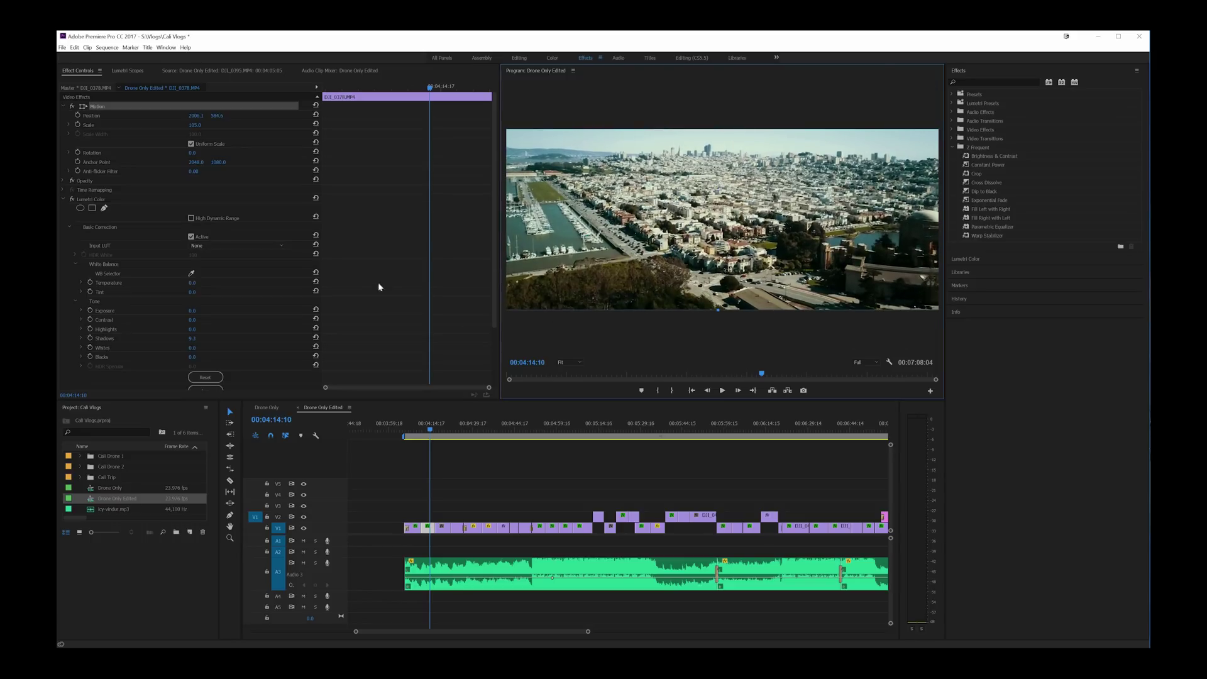
pyautogui.hotkey('ctrl', 'z')
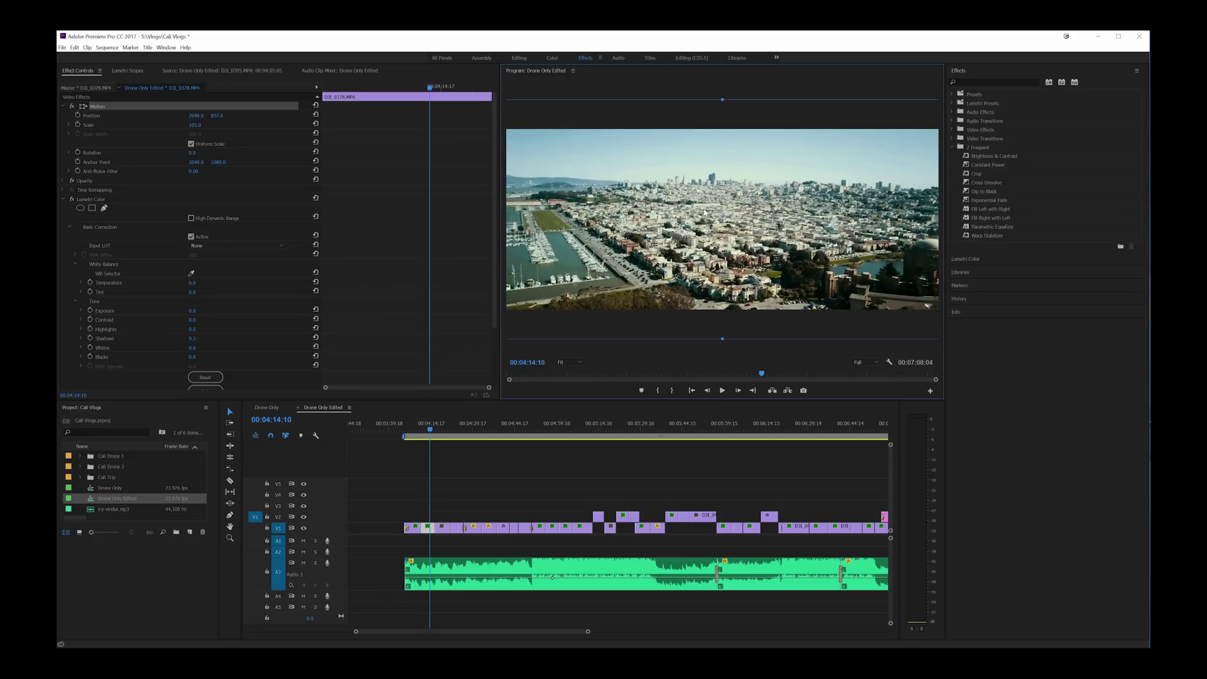
# - Deselect the city clip, play the sequence on into the forest shot and pause it at 00:04:19:17
pyautogui.click(451, 461)
pyautogui.press('space')
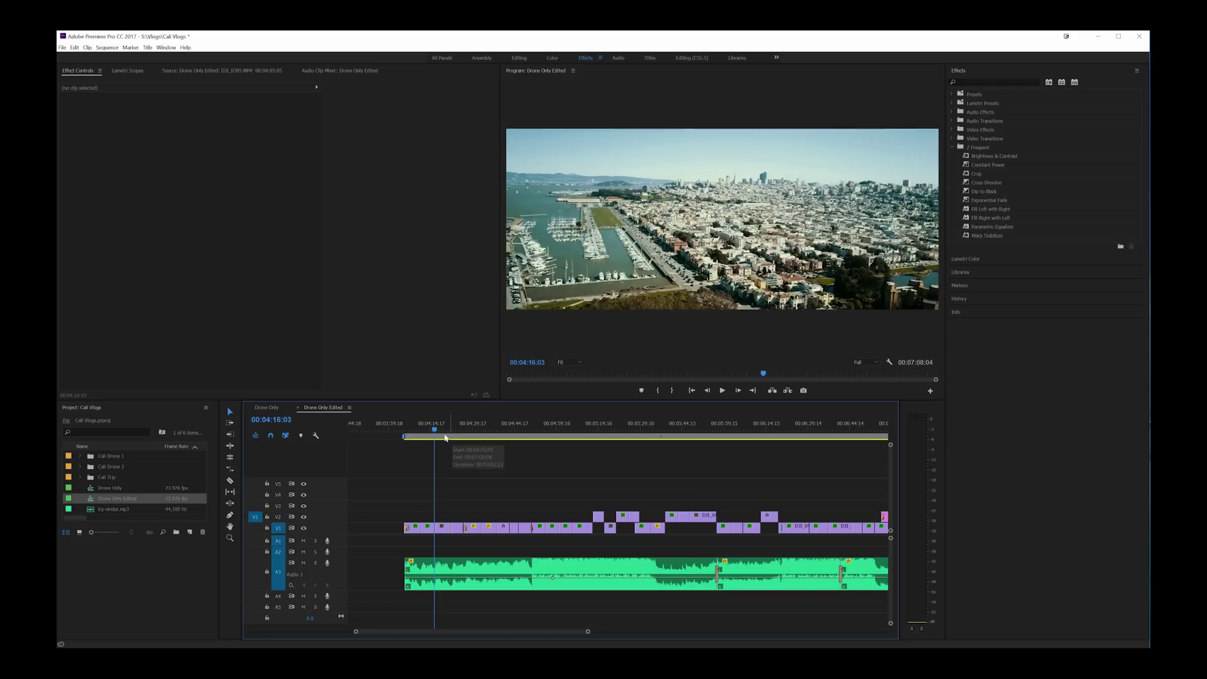
pyautogui.press('space')
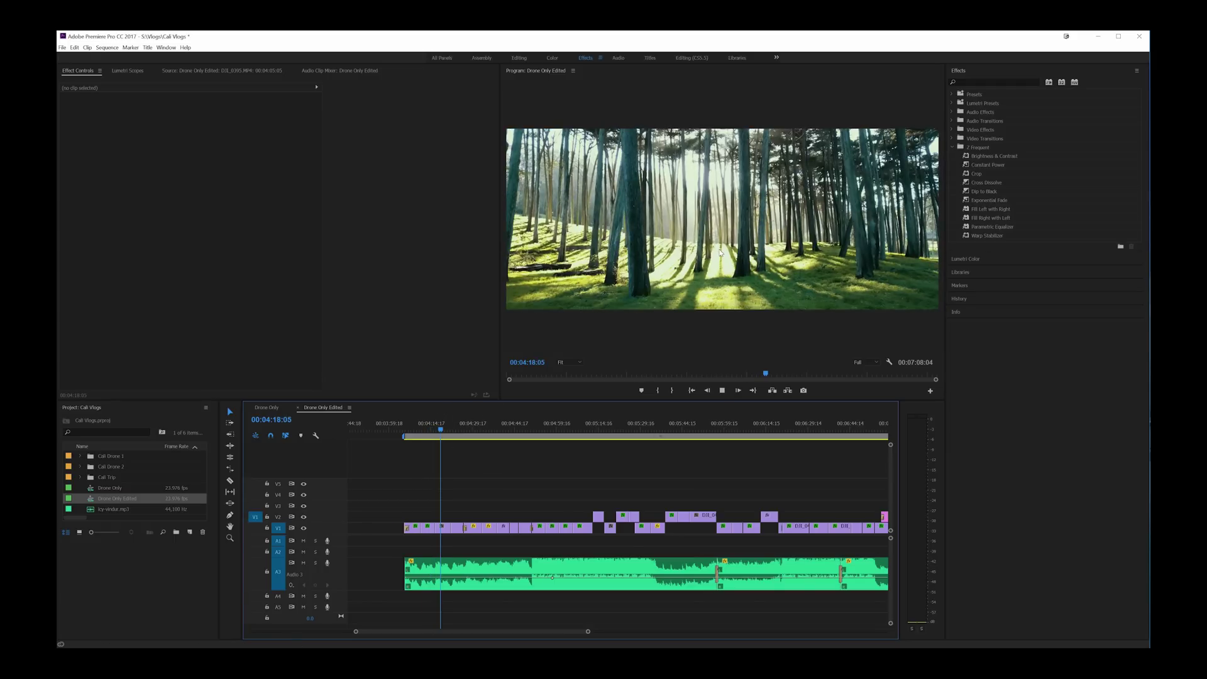
pyautogui.press('space')
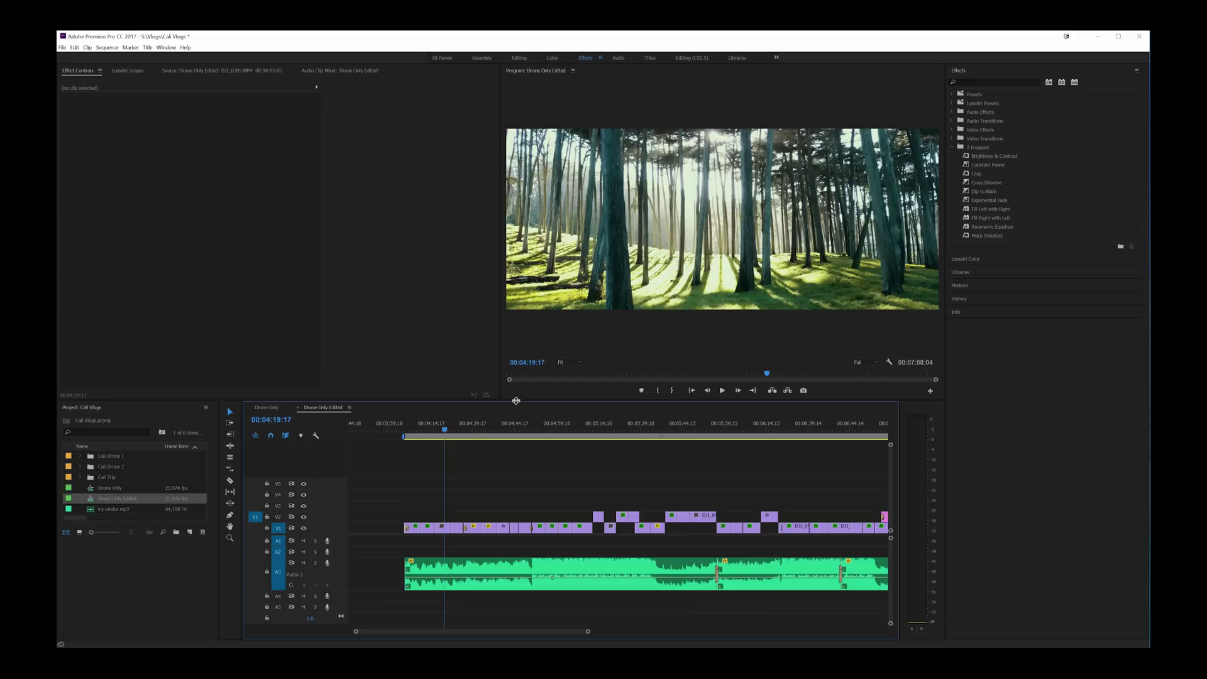
# - Select the cemetery clip at 00:04:22:19, shift its picture up in the frame, and lower it again to keep the skyline in view
pyautogui.click(453, 430)
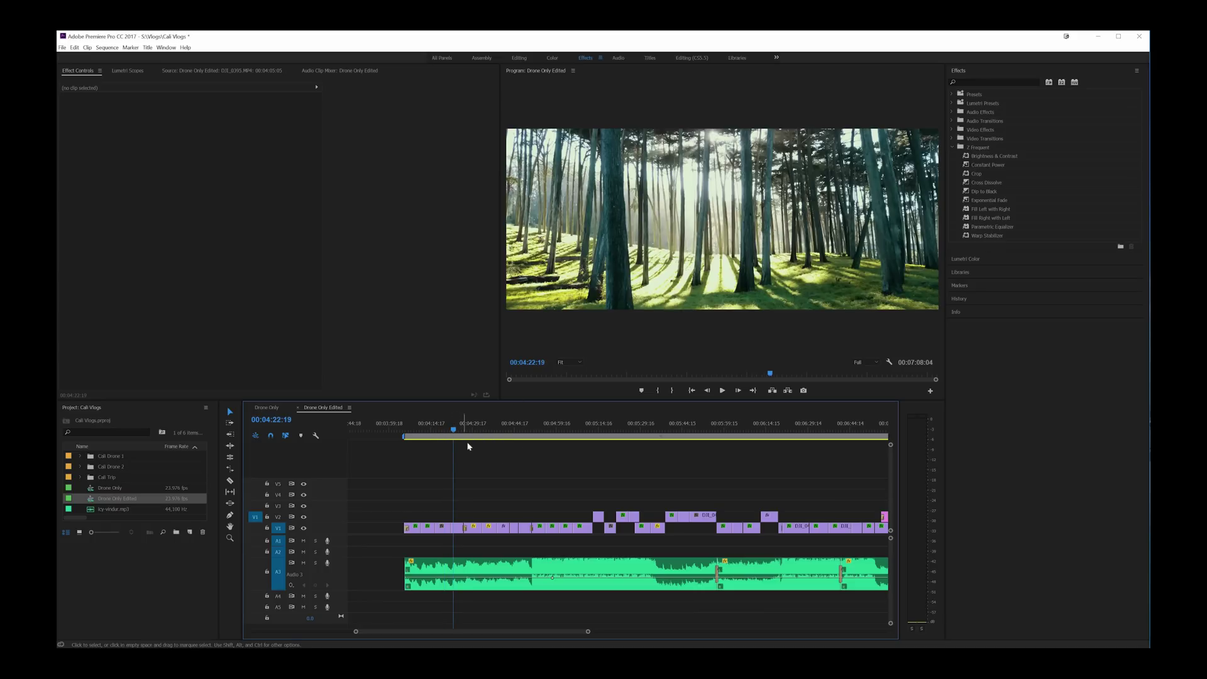
pyautogui.click(458, 529)
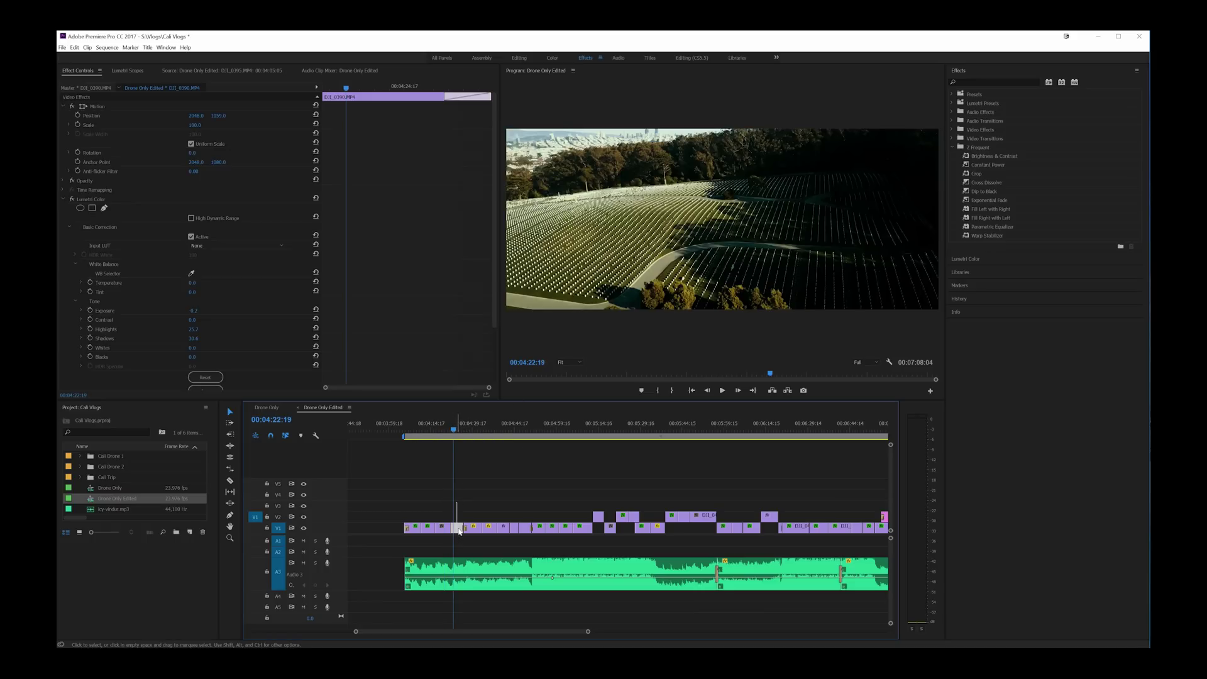
pyautogui.click(609, 123)
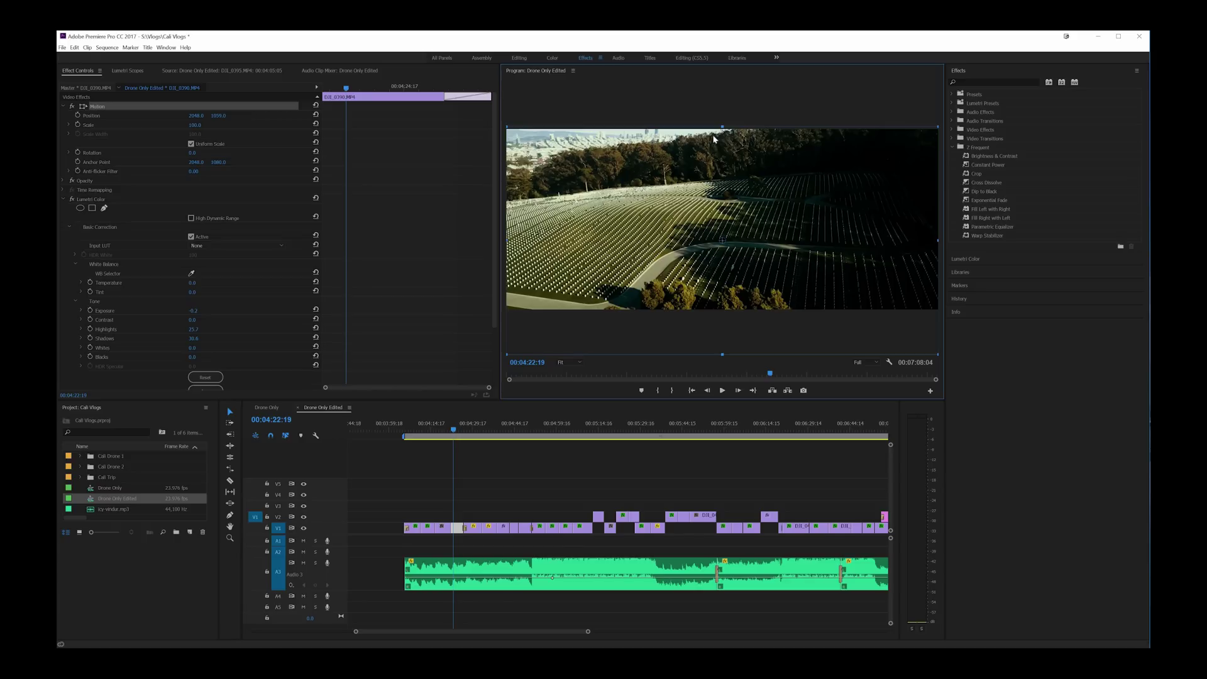
pyautogui.moveTo(713, 134); pyautogui.dragTo(713, 134)
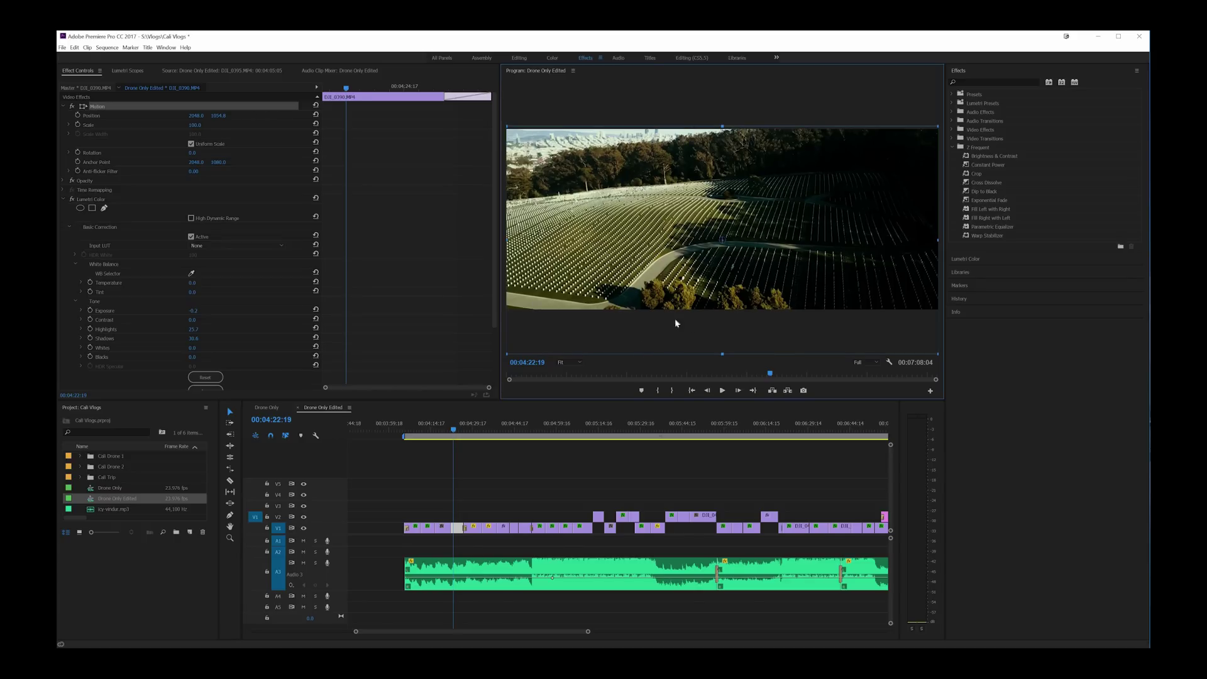
pyautogui.moveTo(737, 290); pyautogui.dragTo(735, 271)
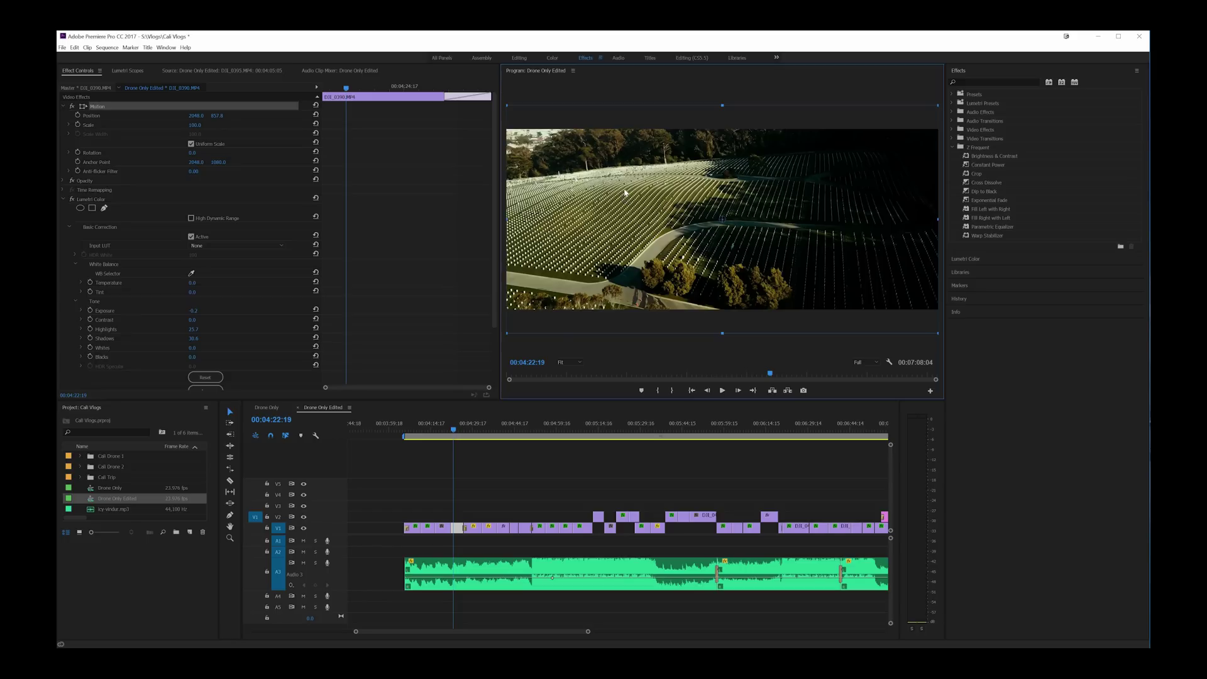
pyautogui.moveTo(627, 194); pyautogui.dragTo(630, 223)
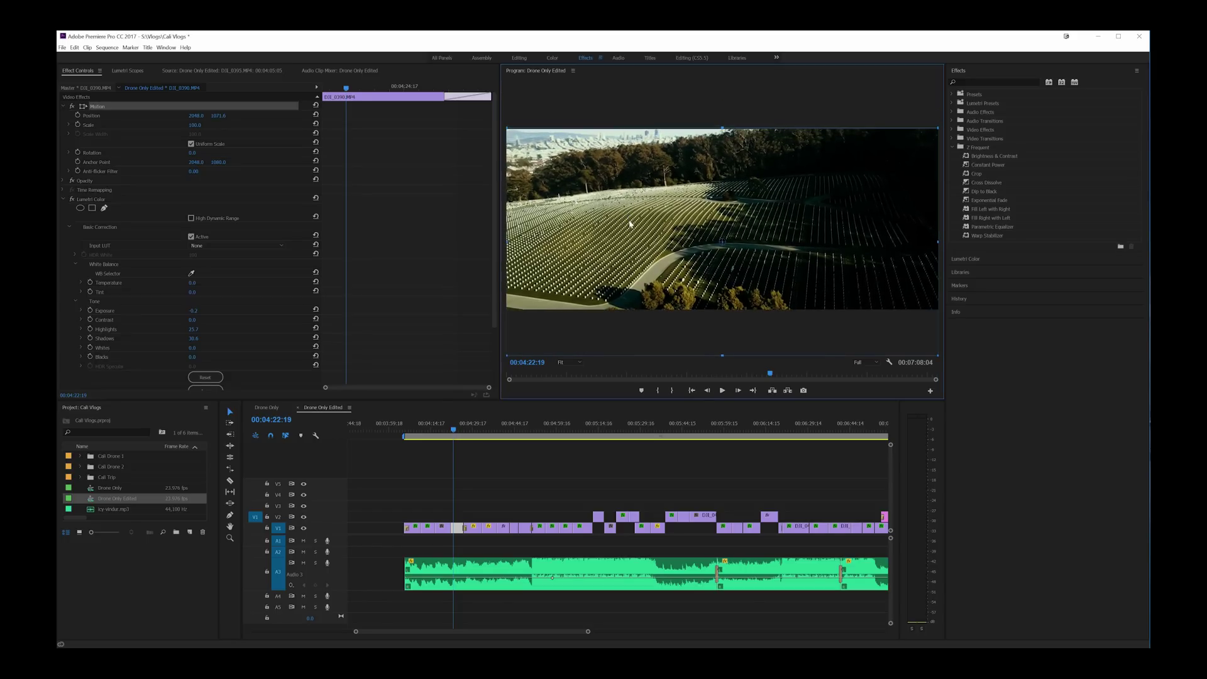
# - Select the forest clip of the walking man at 00:04:28:04, try lowering its picture in the frame, and play it to check the framing
pyautogui.click(651, 462)
pyautogui.press('Down')
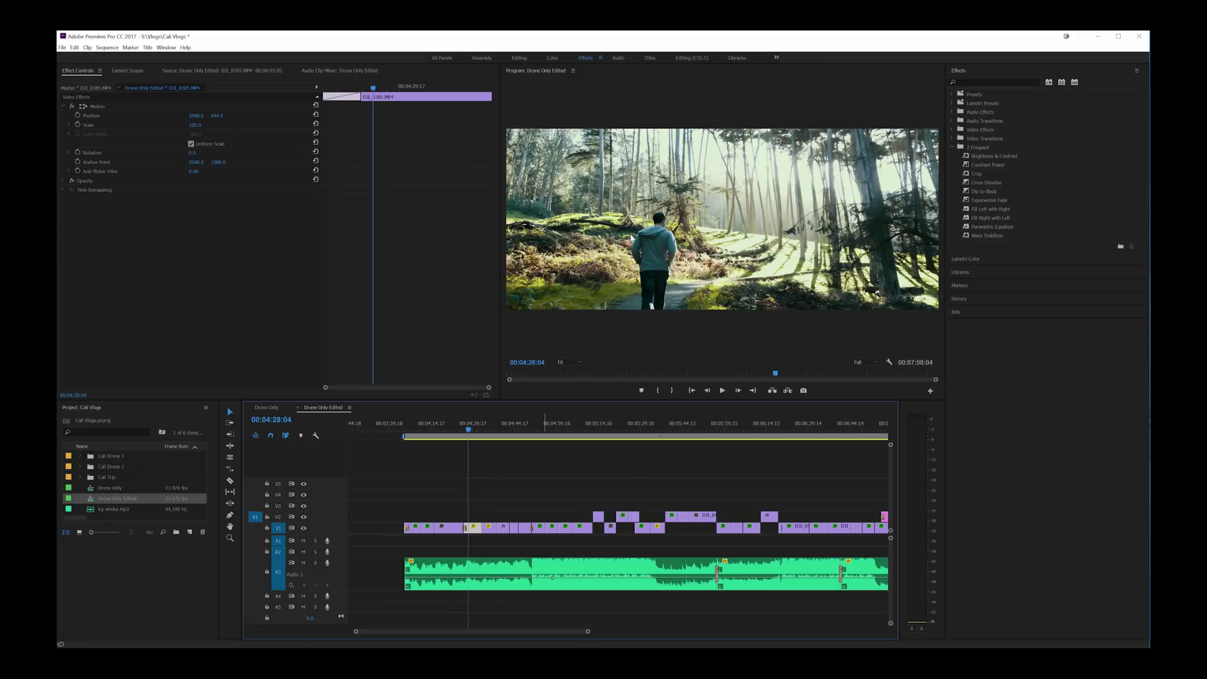
pyautogui.click(616, 285)
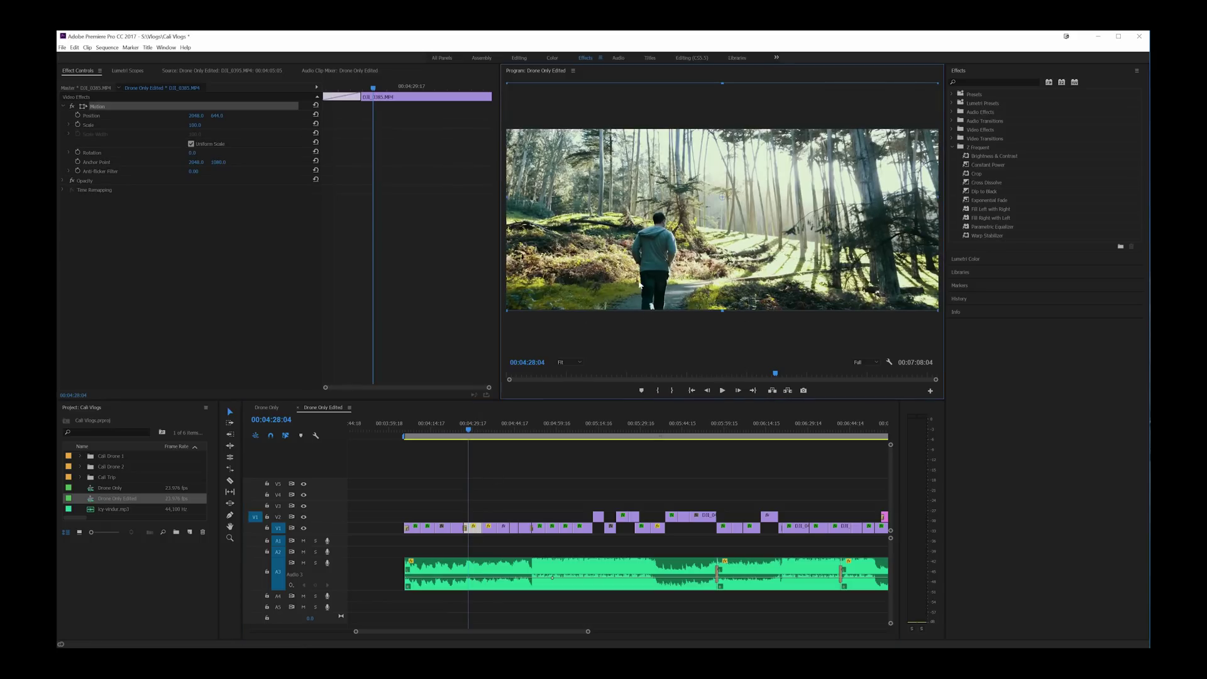
pyautogui.moveTo(699, 264); pyautogui.dragTo(697, 291)
pyautogui.press('space')
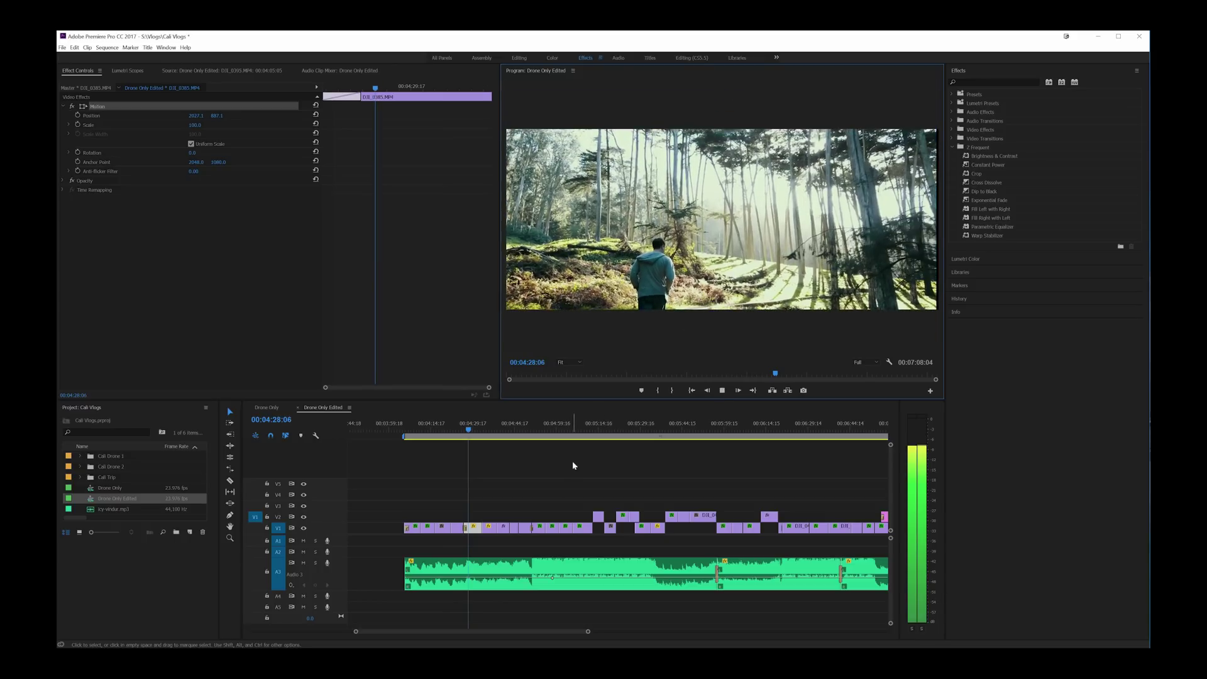
pyautogui.press('space')
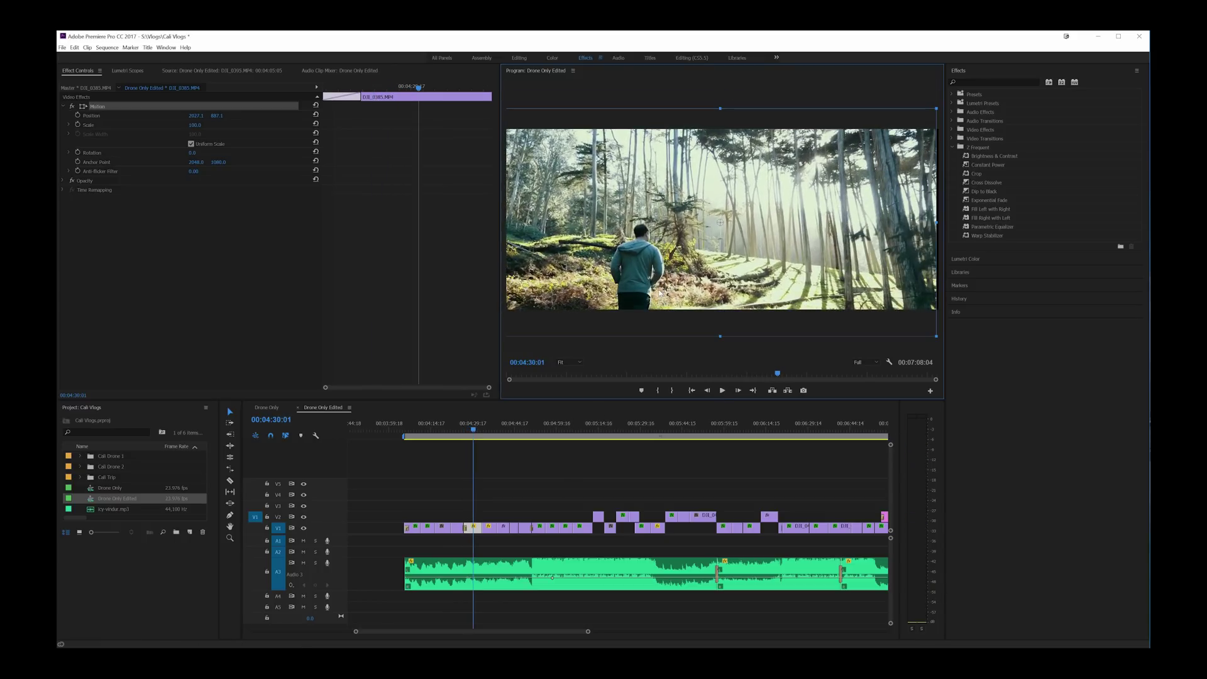
# - Play the forest clip on to 00:04:30:11 and move its picture back up in the frame to include the man's legs
pyautogui.press('space')
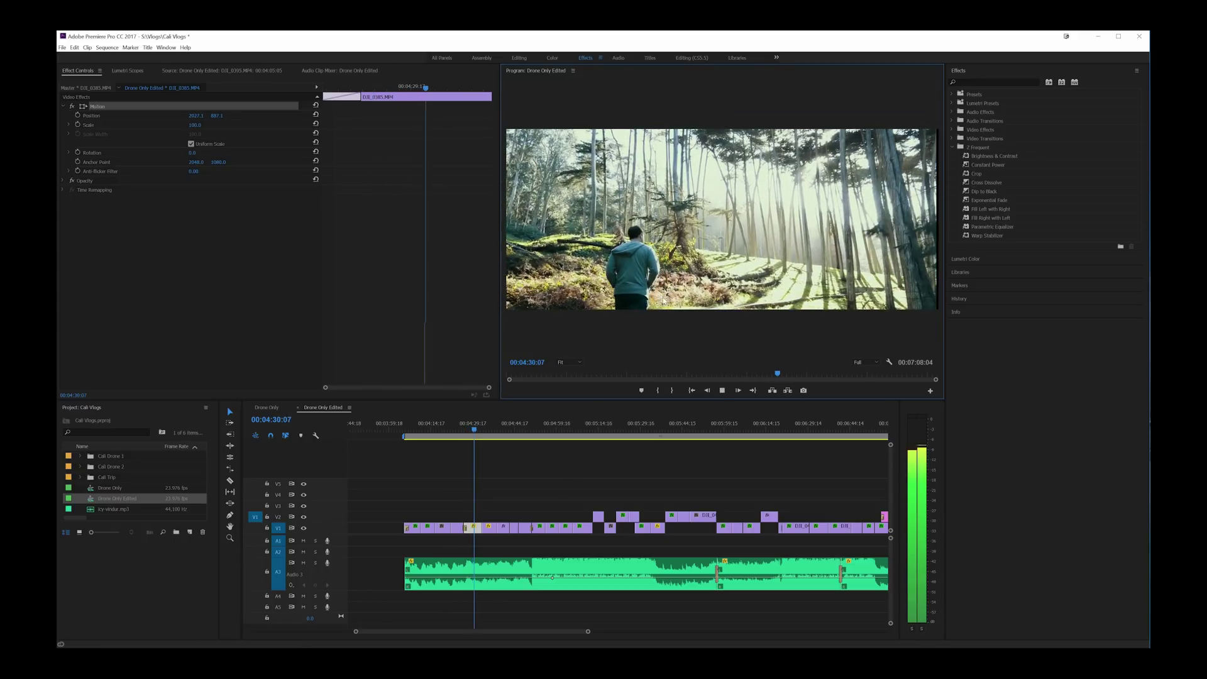
pyautogui.press('space')
pyautogui.moveTo(666, 279); pyautogui.dragTo(677, 295)
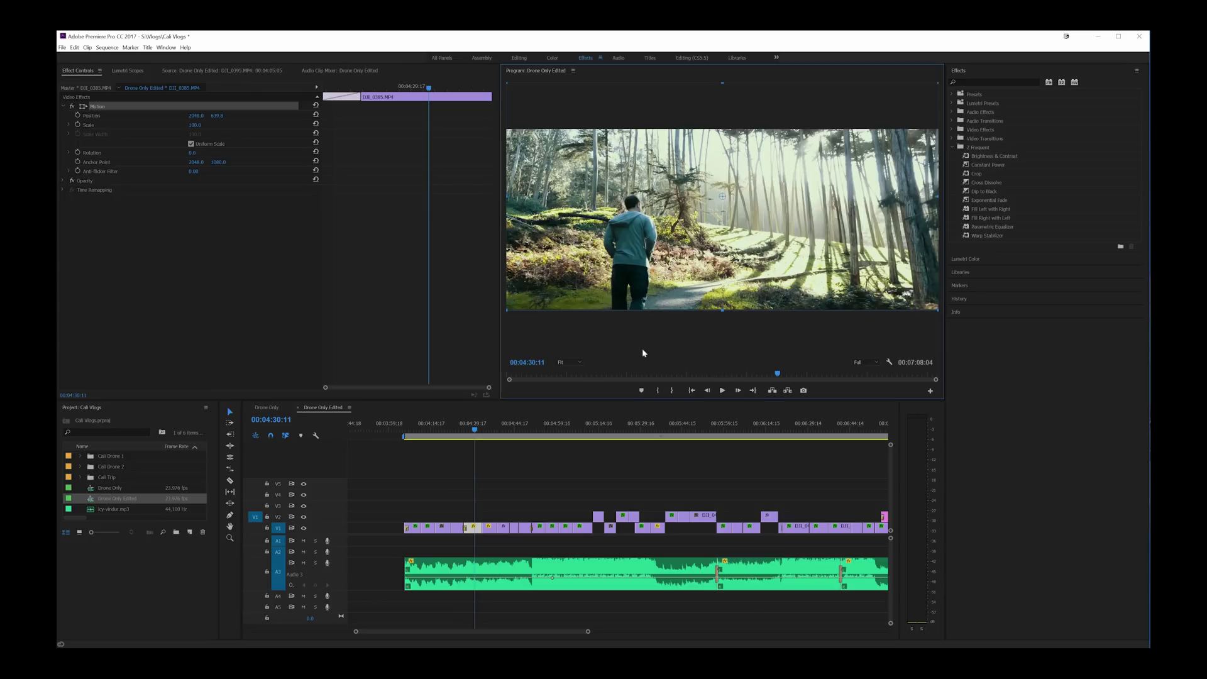
pyautogui.press('space')
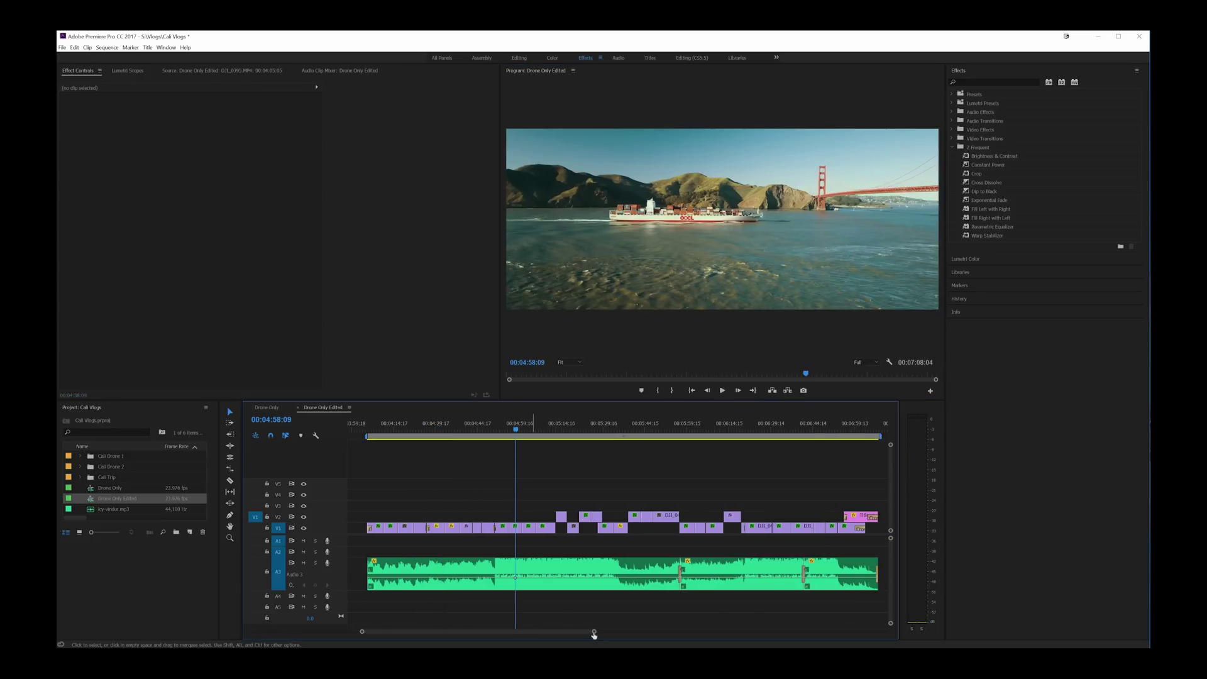
# - Zoom in on the timeline, go to the sunlit forest clip at 00:04:40:17 and expand its Lumetri Color Basic Correction settings
pyautogui.moveTo(594, 632); pyautogui.dragTo(508, 631)
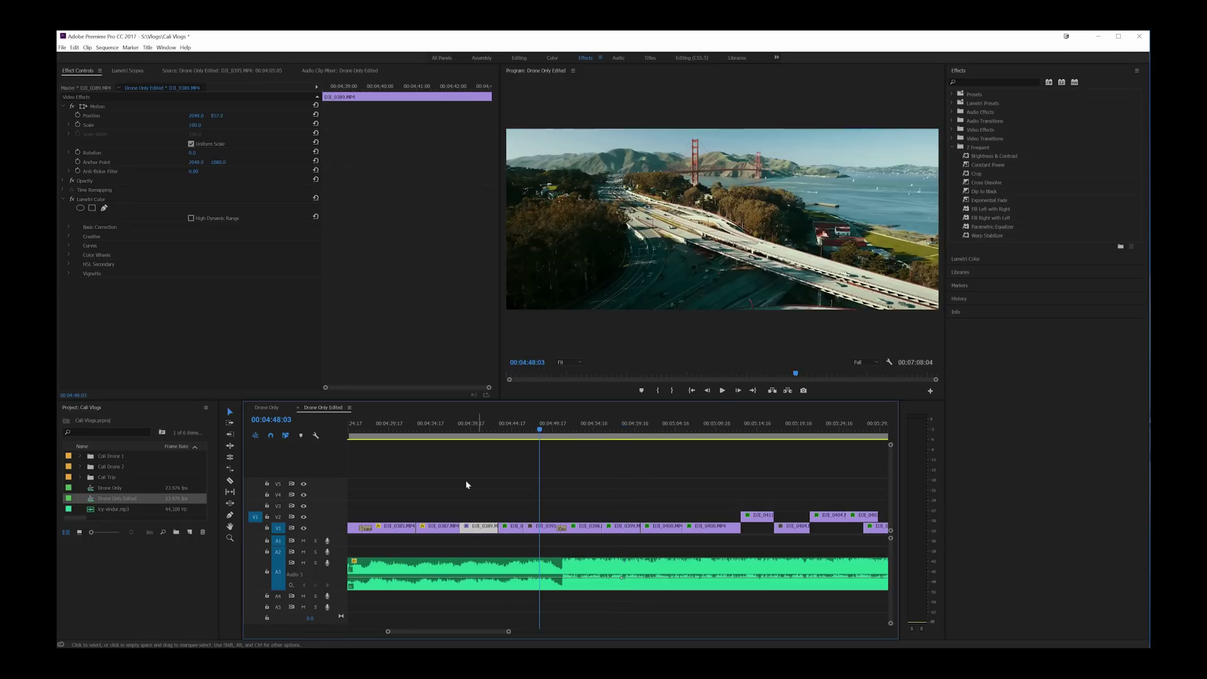
pyautogui.click(479, 431)
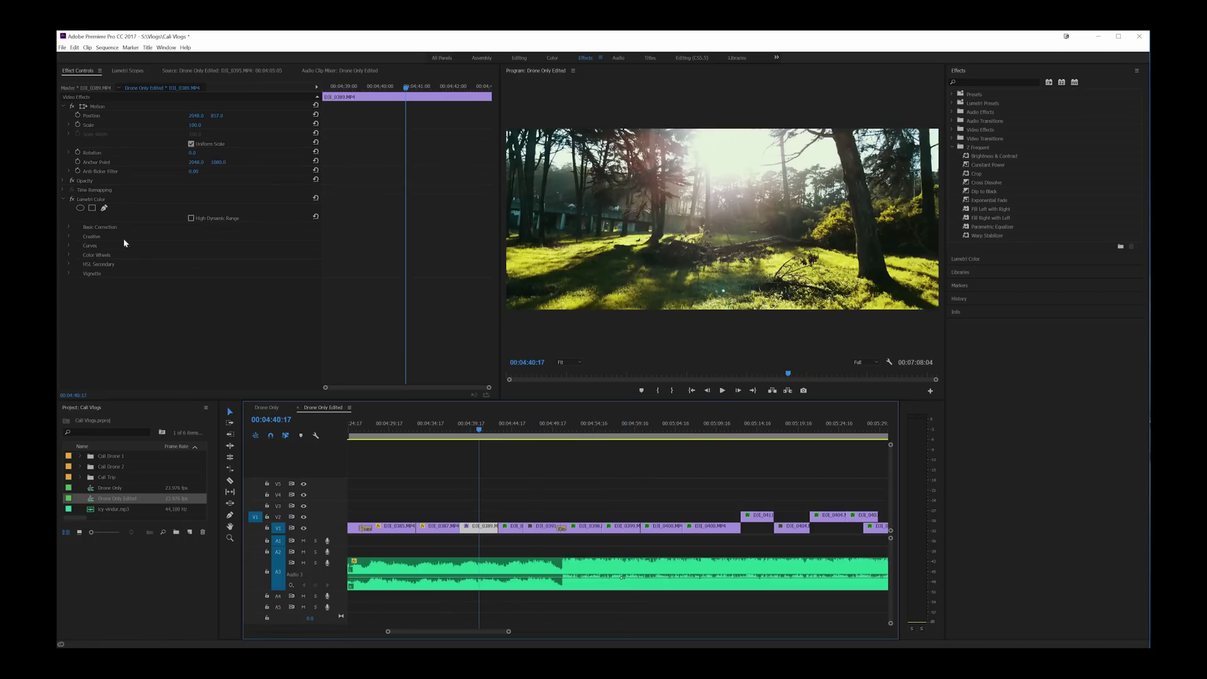
pyautogui.click(100, 227)
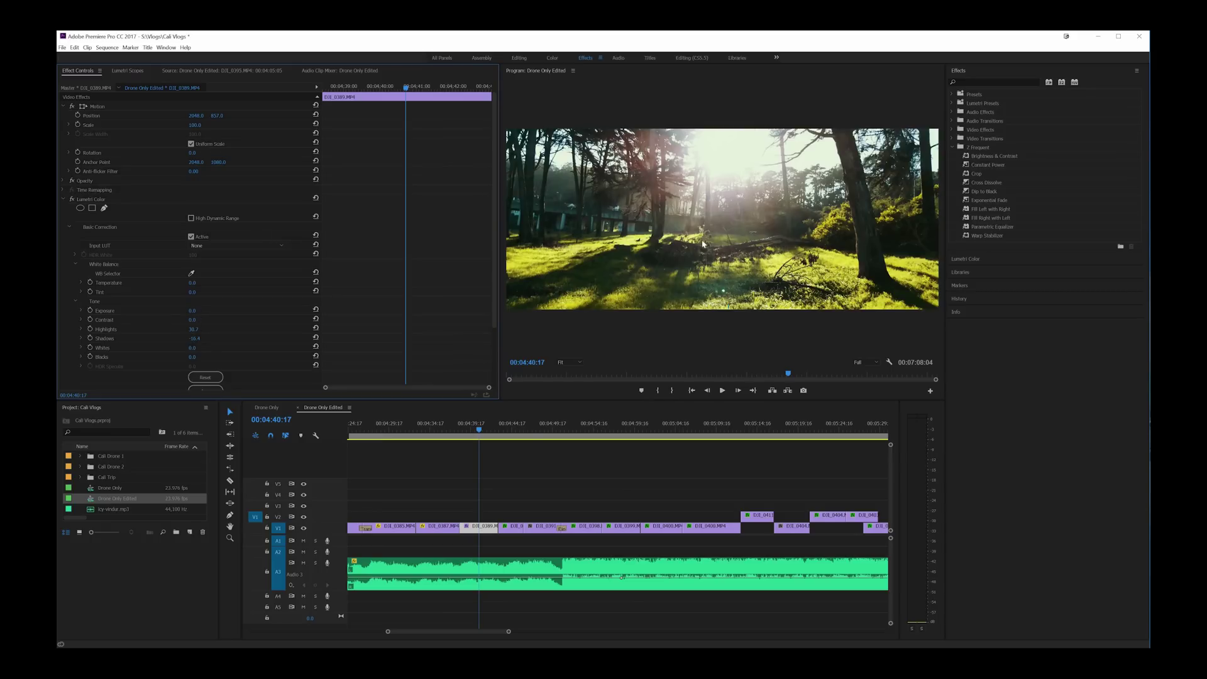
pyautogui.click(627, 485)
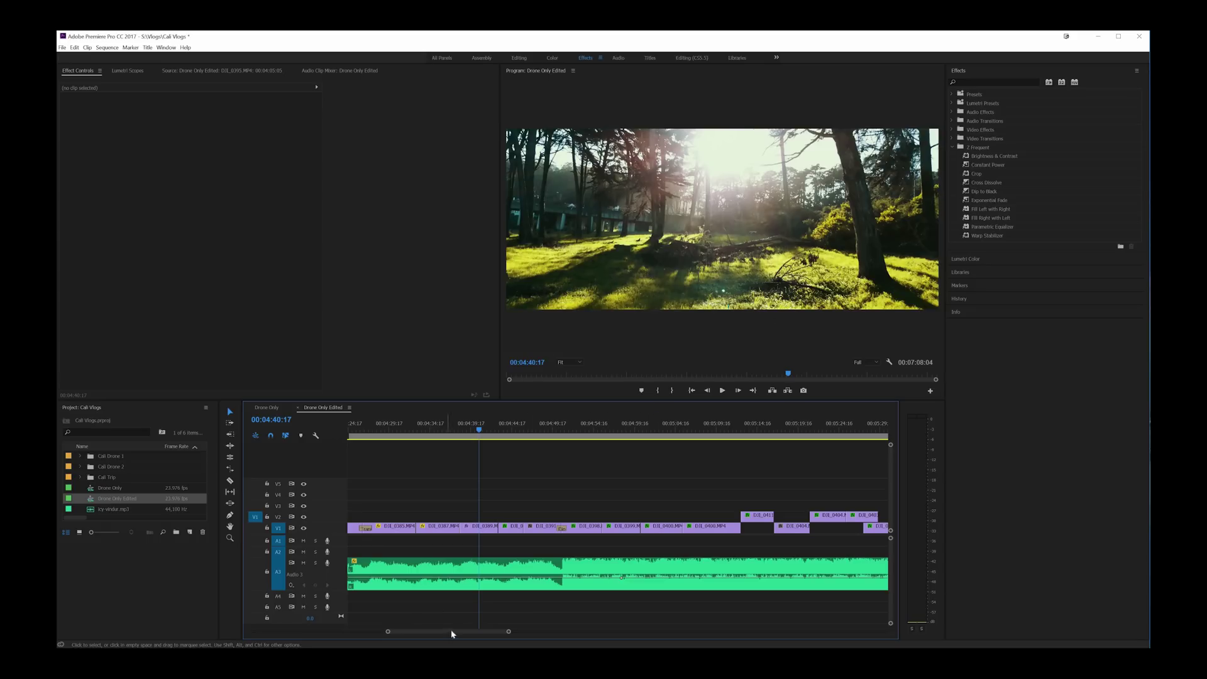
# - Go further along the sequence to view the rocky coastline shot at 00:05:40:22
pyautogui.hscroll(5, 477, 633)
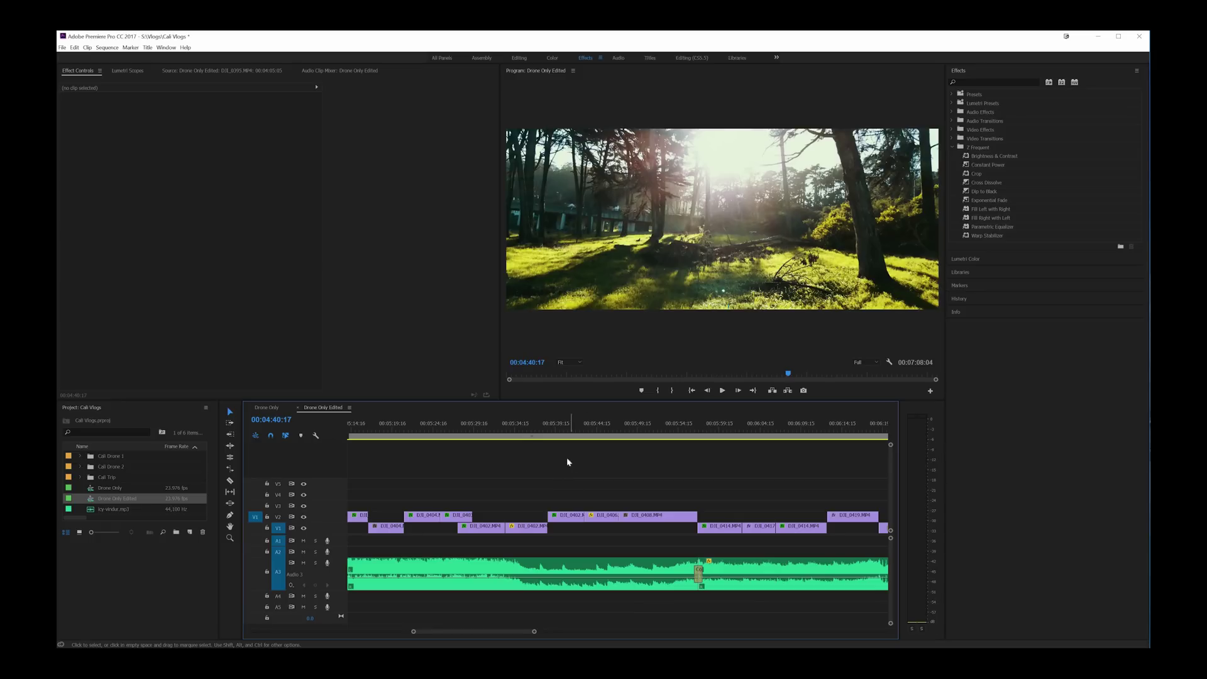
pyautogui.click(566, 485)
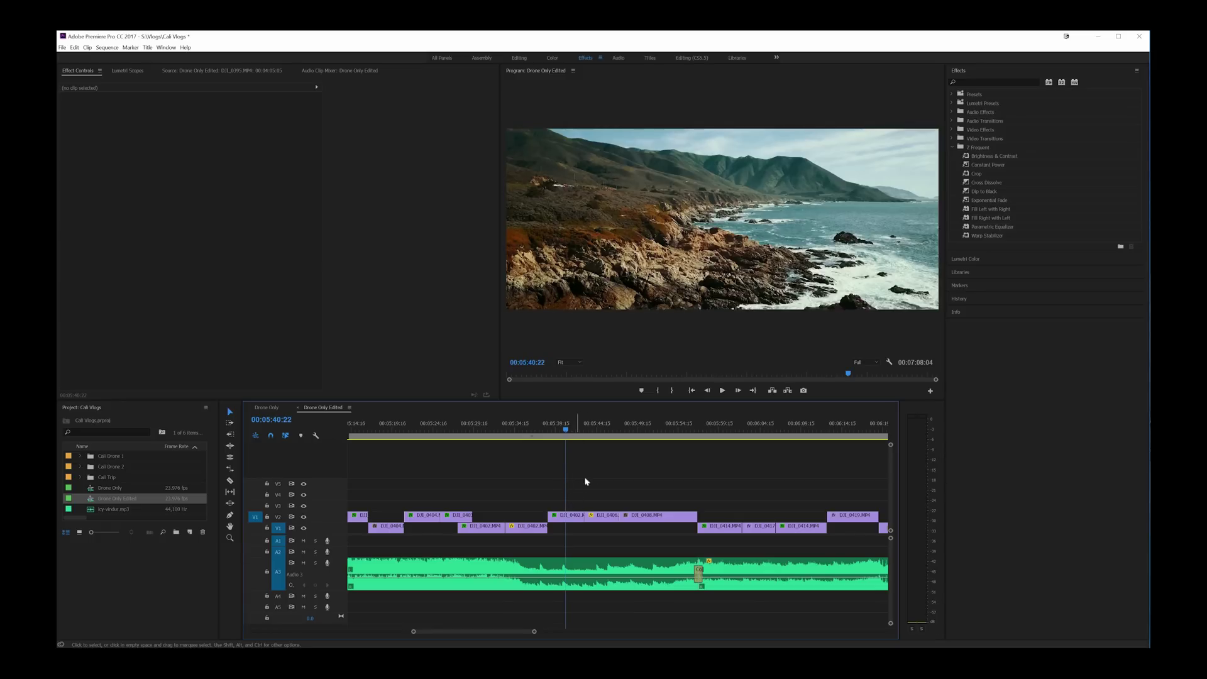
pyautogui.hscroll(3, 525, 636)
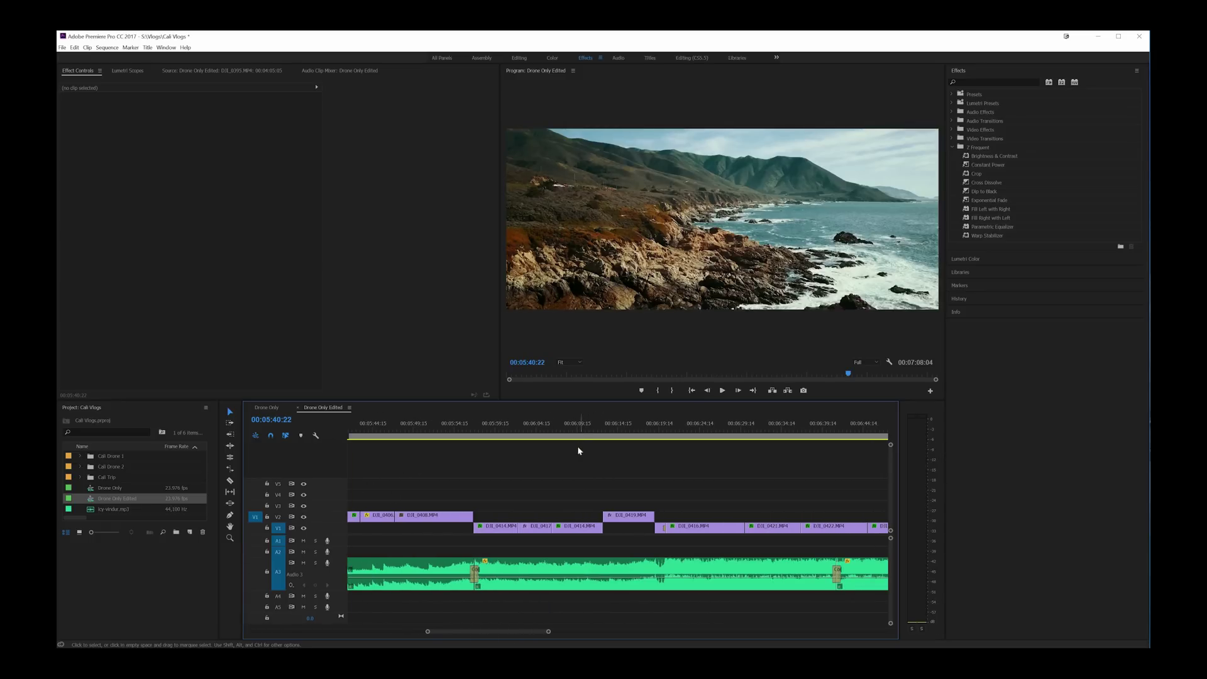
# - Go to the beach cliff clip at 00:06:09:23 and toggle its Lumetri Color effect off and on to compare the grade
pyautogui.click(579, 434)
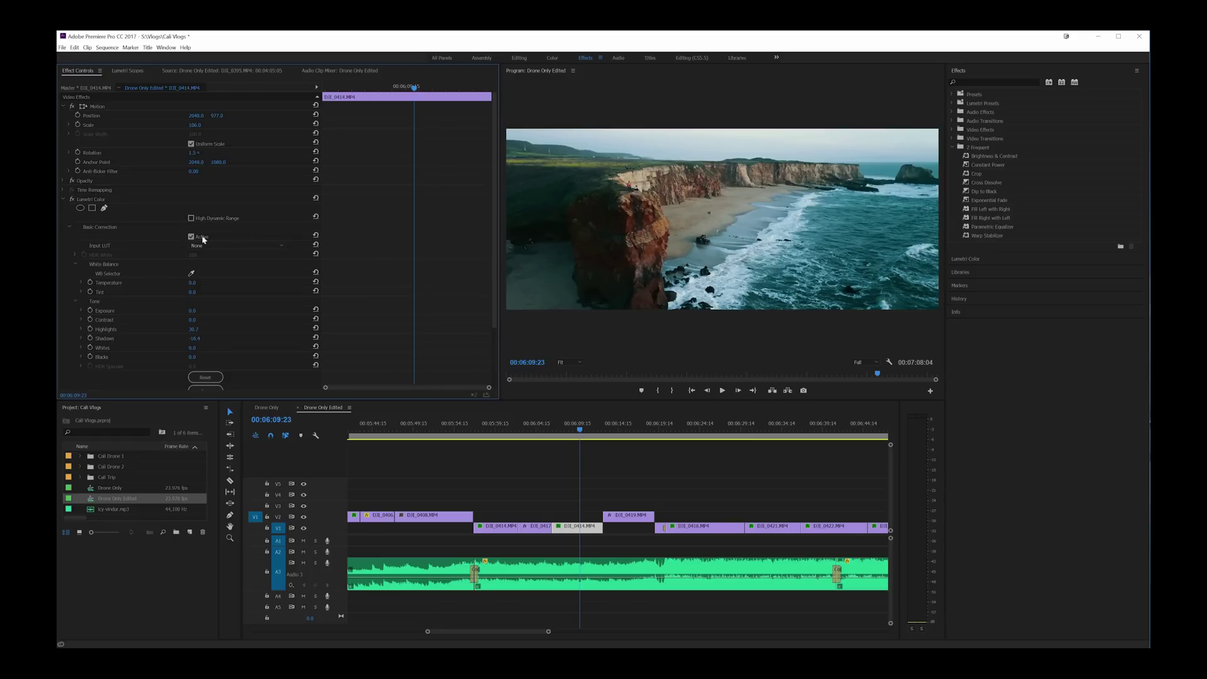
pyautogui.click(73, 200)
pyautogui.click(72, 200)
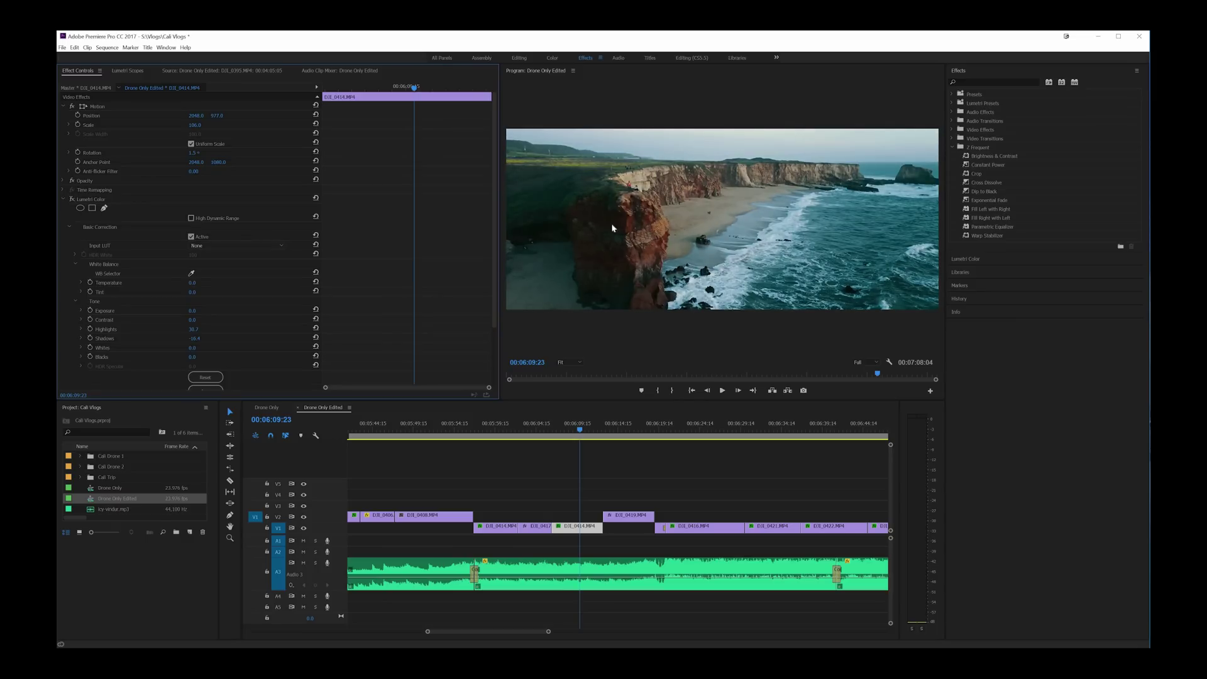
pyautogui.click(72, 199)
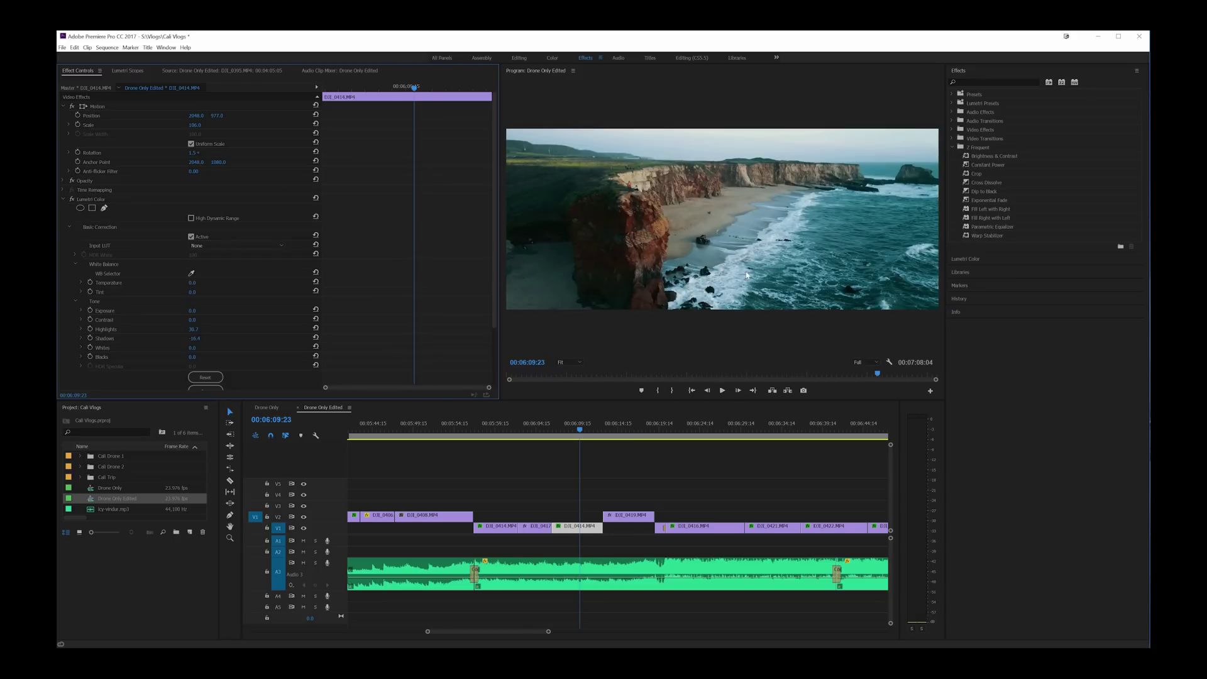
# - Select the group shot at 00:06:47:06, expand its Basic Correction settings, and compare the picture with Lumetri Color off and on
pyautogui.click(538, 631)
pyautogui.scroll(-7, 656, 483)
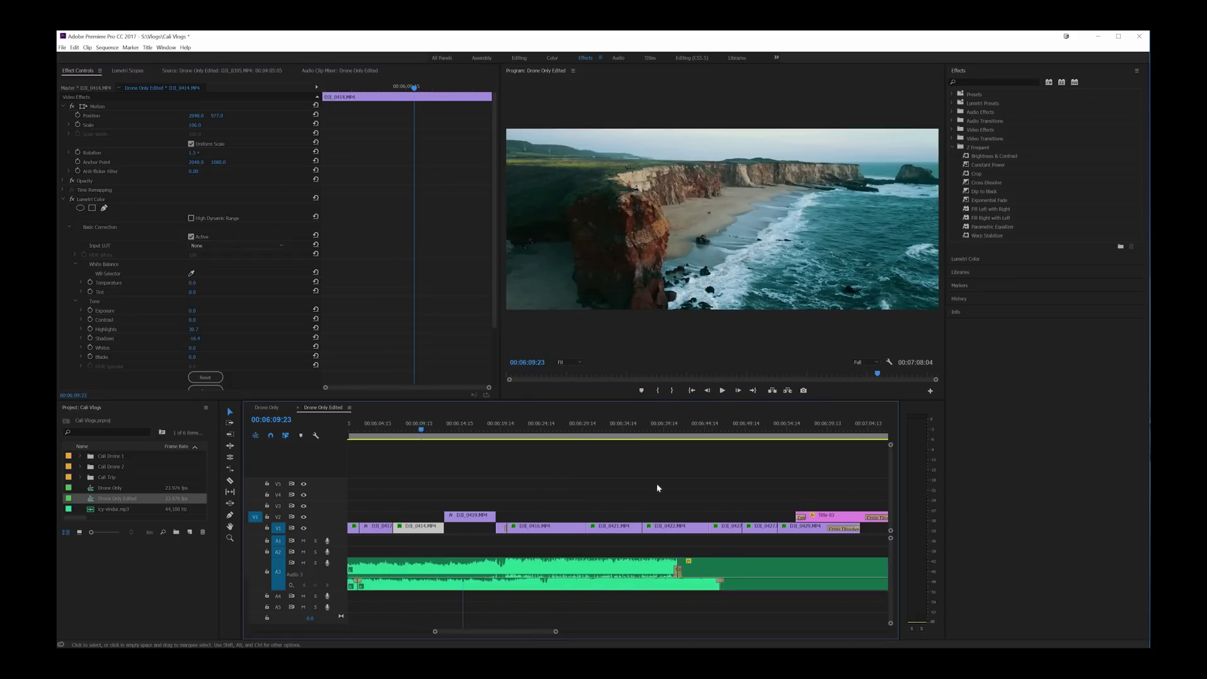
pyautogui.click(637, 516)
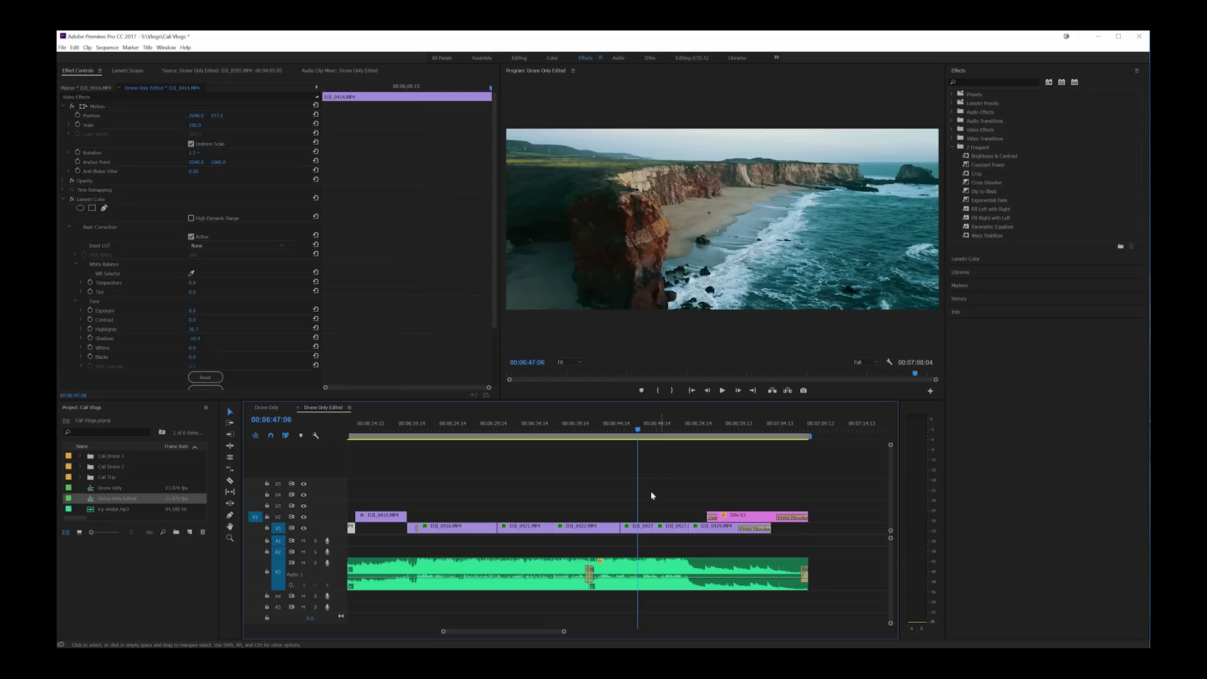
pyautogui.click(638, 527)
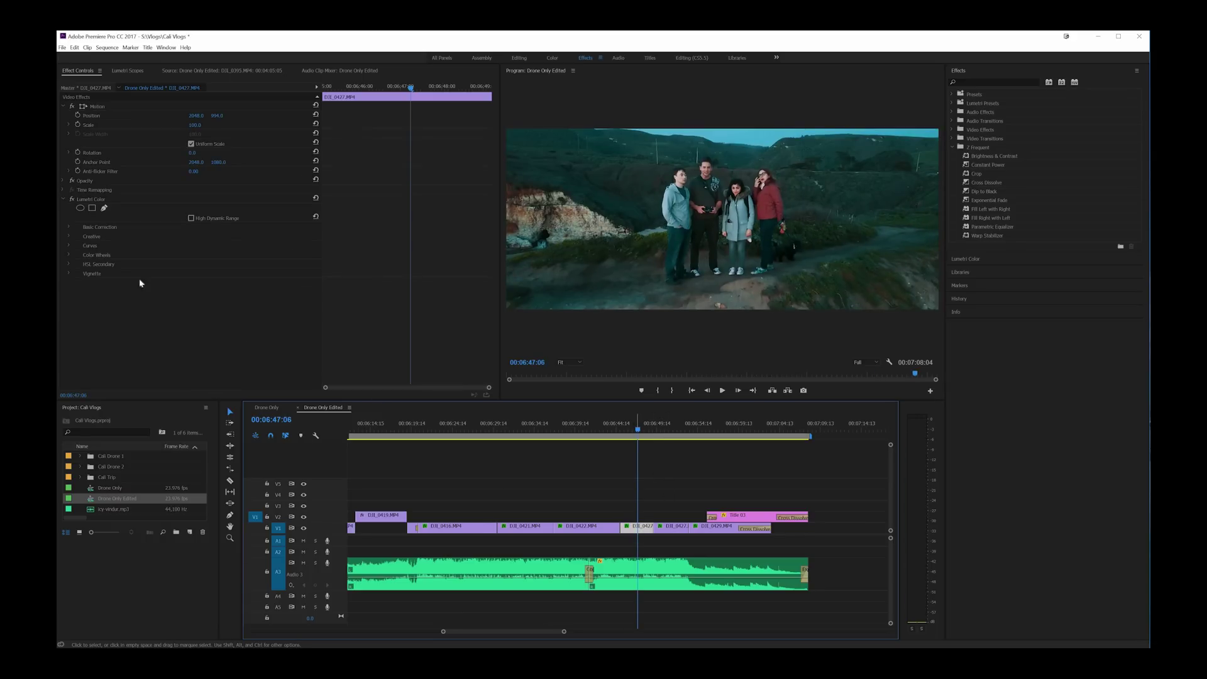
pyautogui.click(70, 228)
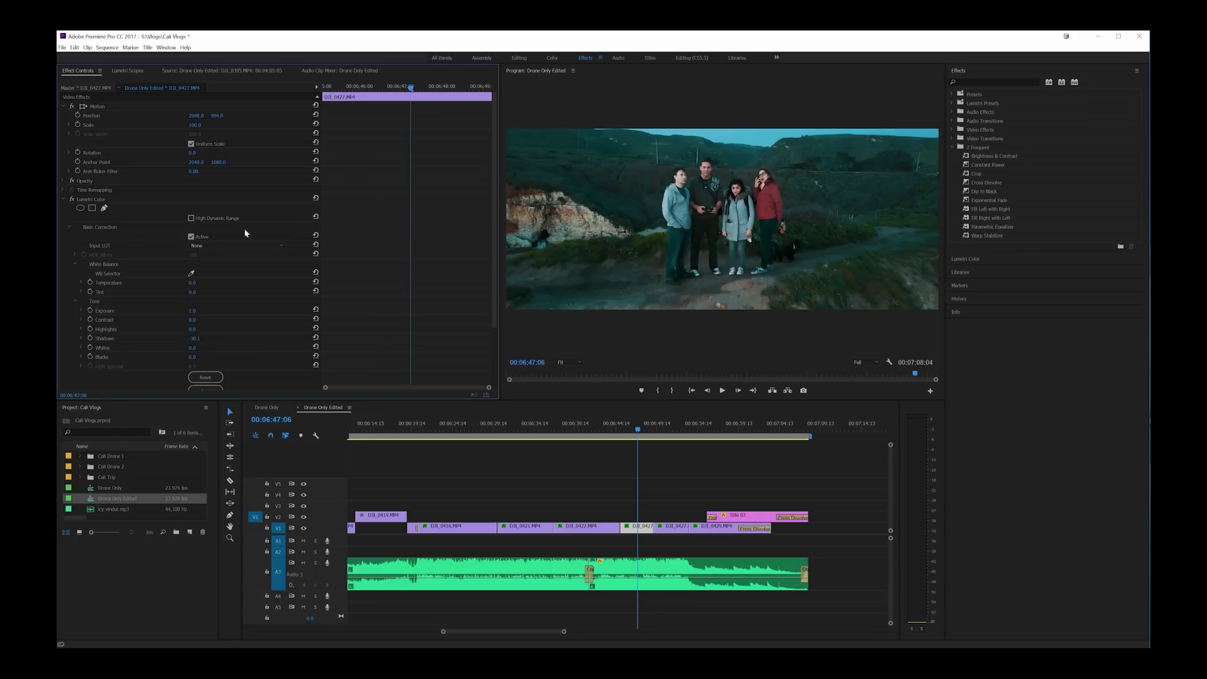
pyautogui.click(72, 200)
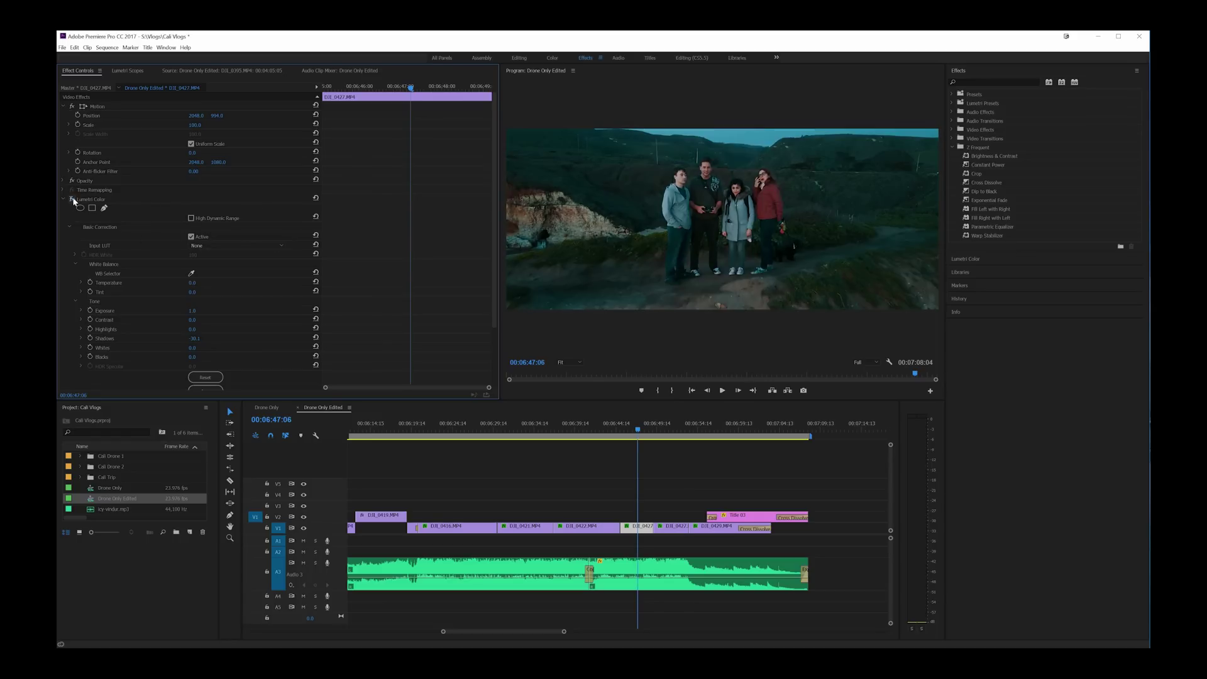
pyautogui.click(72, 199)
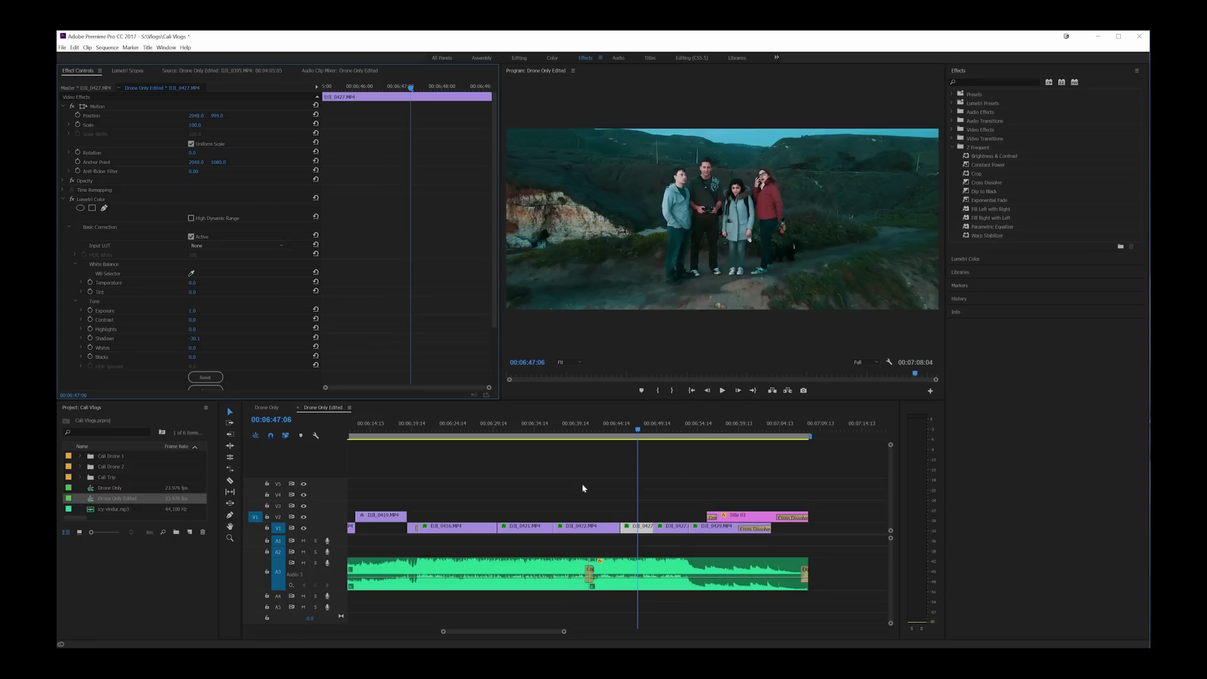
# - Select the red cliff and surf clip at 00:06:51:13 and toggle Lumetri Color repeatedly to compare the picture with and without grading
pyautogui.click(672, 424)
pyautogui.click(670, 526)
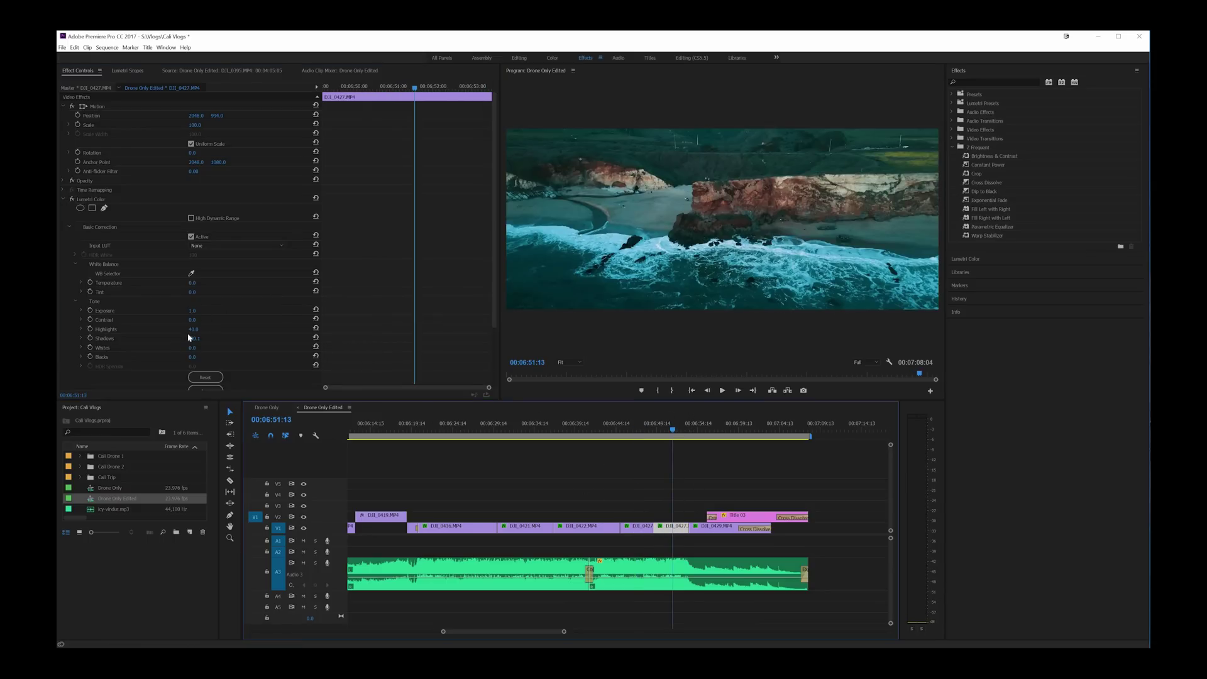
pyautogui.click(73, 200)
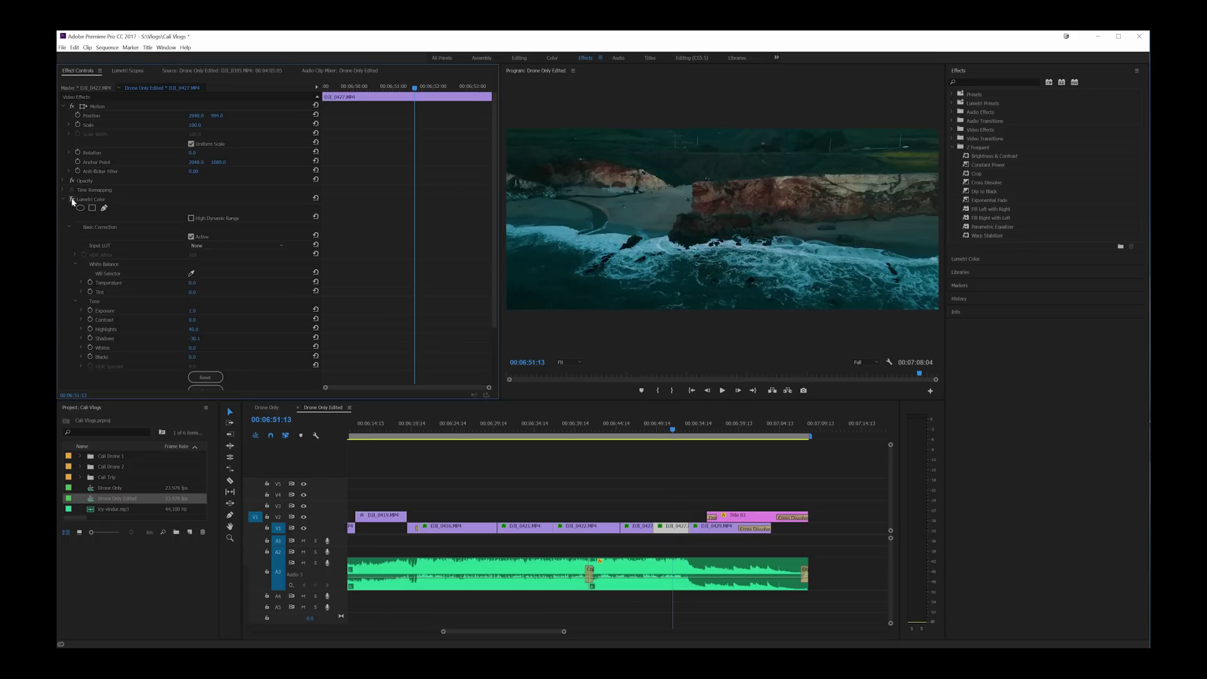
pyautogui.click(73, 200)
pyautogui.click(72, 199)
pyautogui.click(72, 200)
pyautogui.click(72, 200)
pyautogui.click(72, 200)
pyautogui.click(72, 200)
pyautogui.click(72, 200)
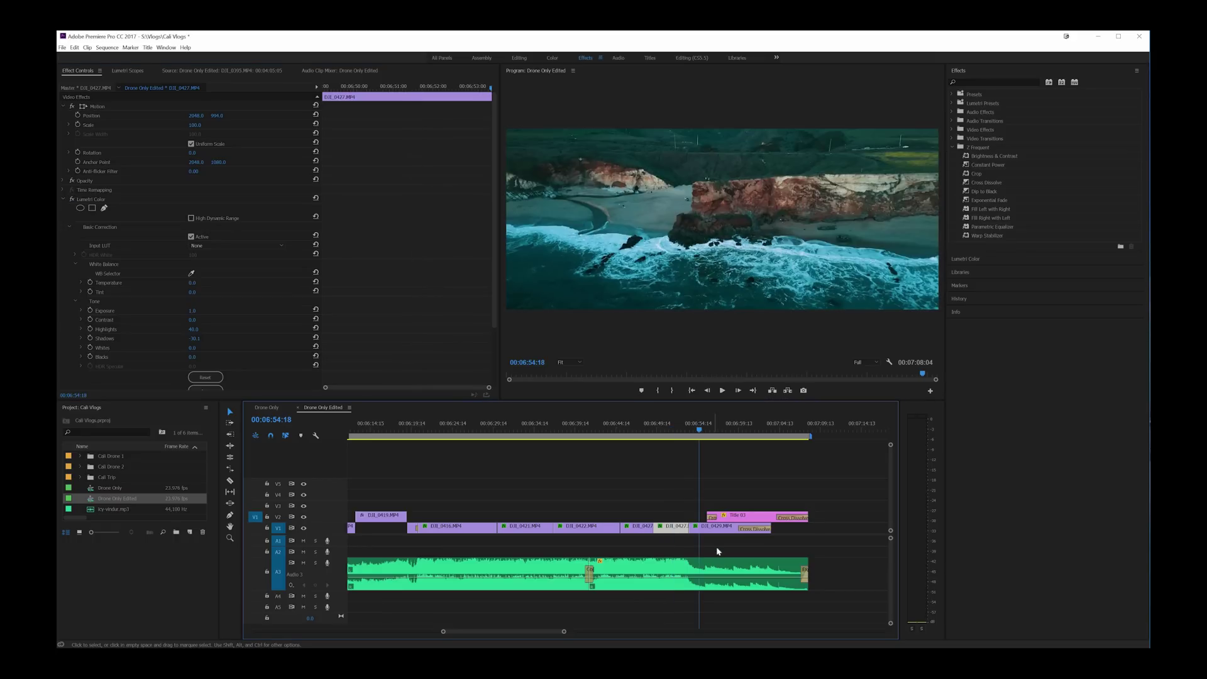
# - Select the closing sea cliff clip at 00:06:54:18 and compare its picture with Lumetri Color off and on
pyautogui.click(717, 528)
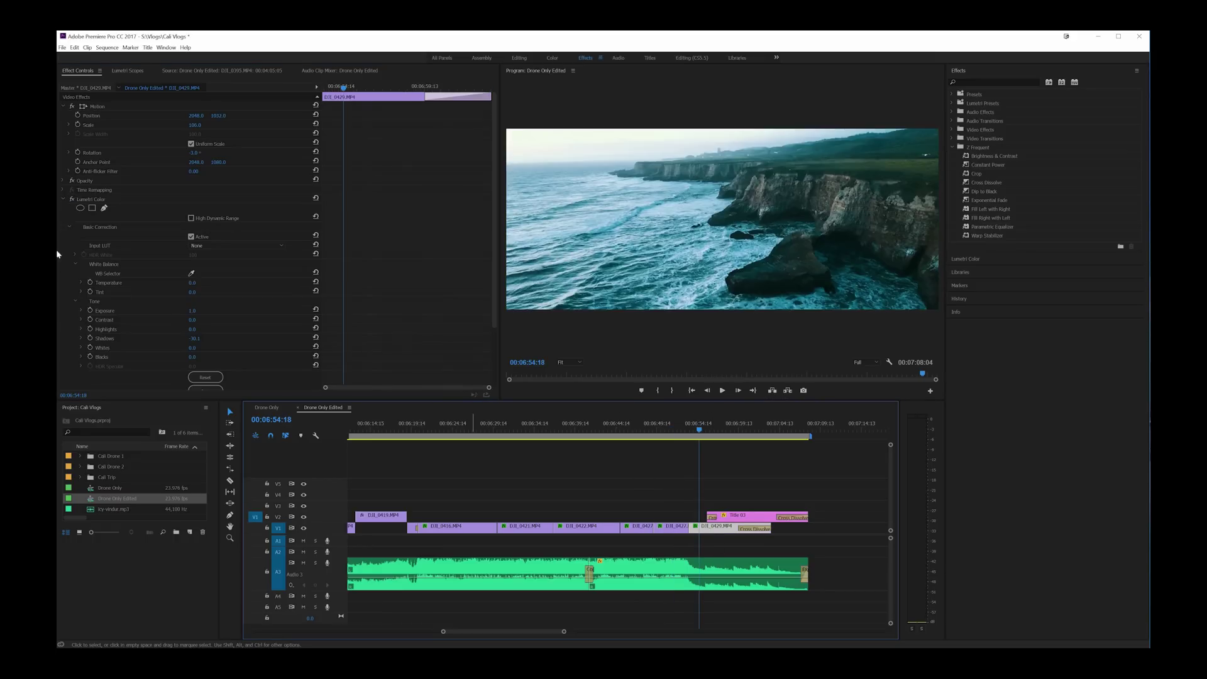
pyautogui.click(73, 200)
pyautogui.click(73, 200)
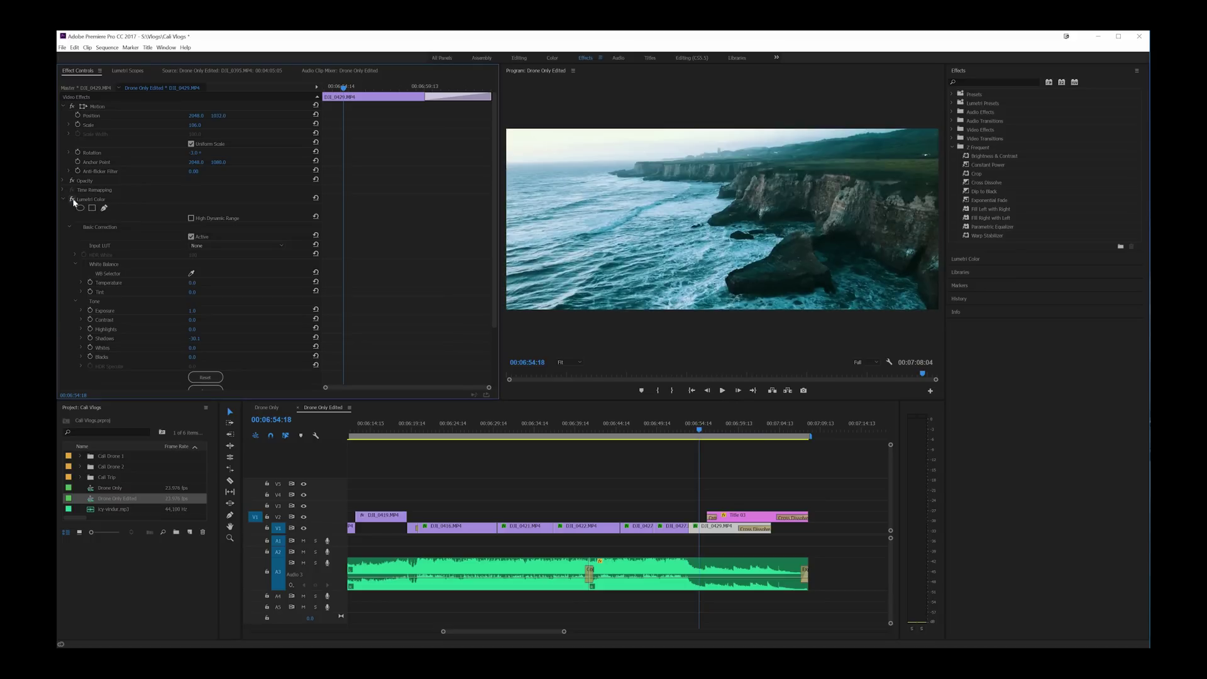
pyautogui.click(73, 200)
# - Go to the rocky coast clip at 00:05:22:20, select it, and toggle Lumetri Color to compare the picture with and without grading
pyautogui.moveTo(474, 631); pyautogui.dragTo(440, 629)
pyautogui.click(453, 430)
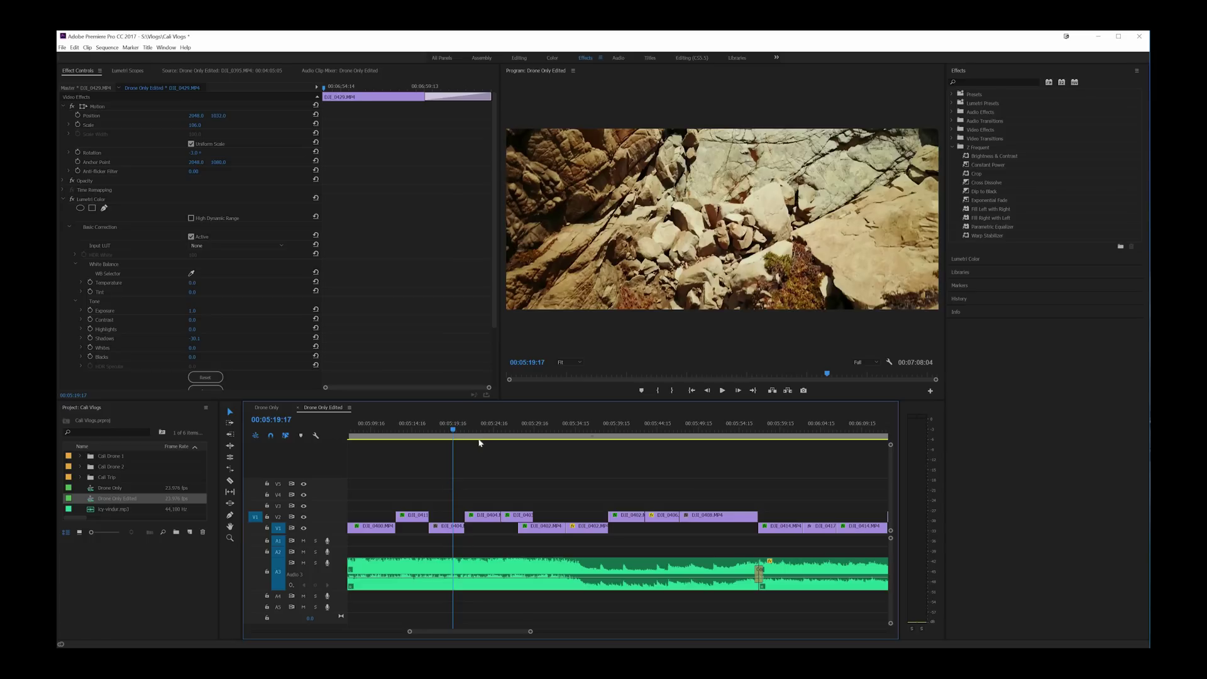
pyautogui.click(479, 430)
pyautogui.click(480, 514)
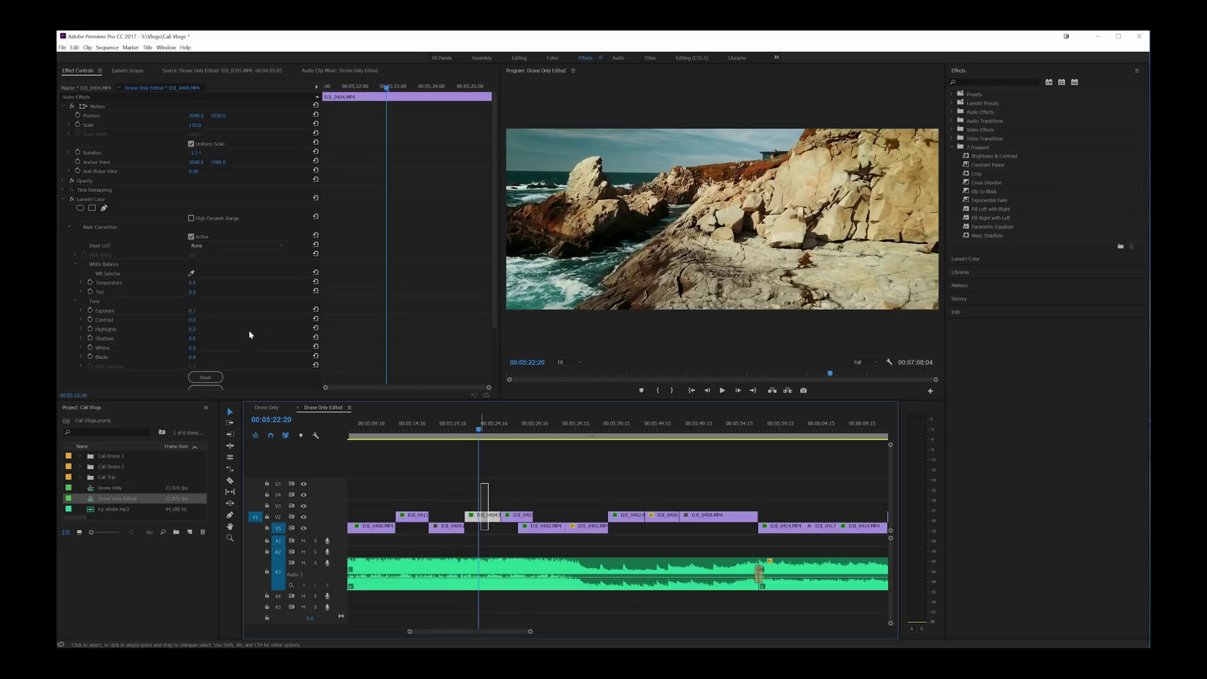
pyautogui.click(72, 200)
pyautogui.click(73, 200)
pyautogui.click(73, 200)
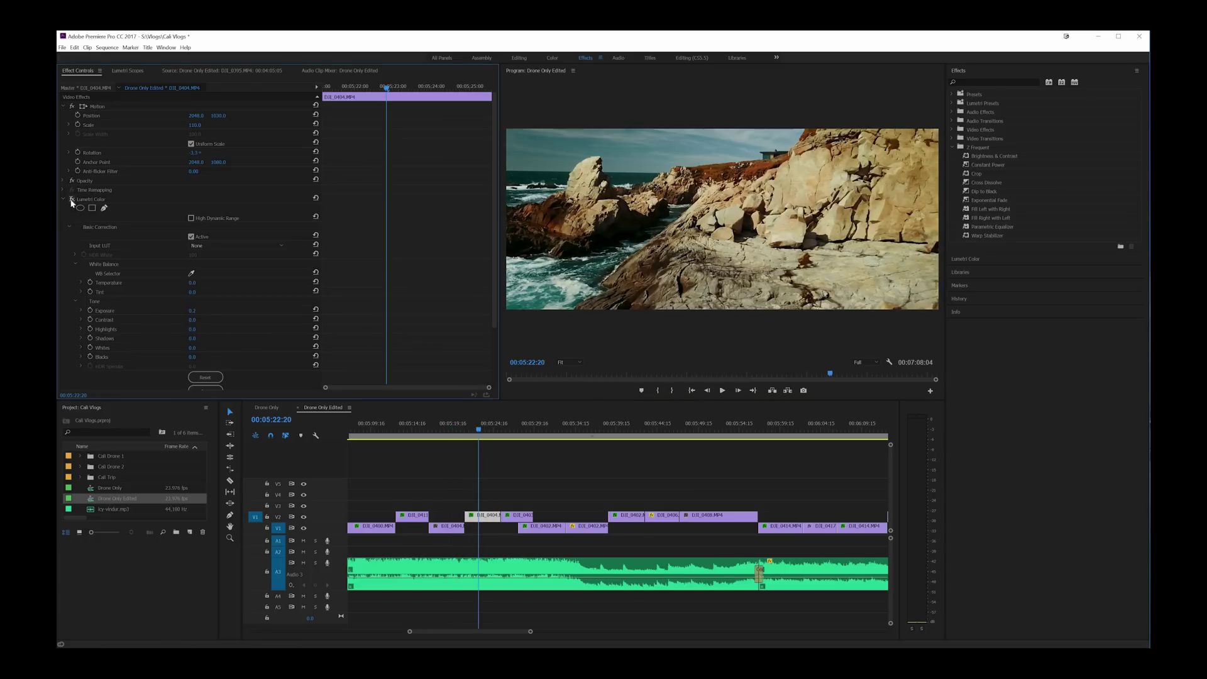
pyautogui.click(73, 199)
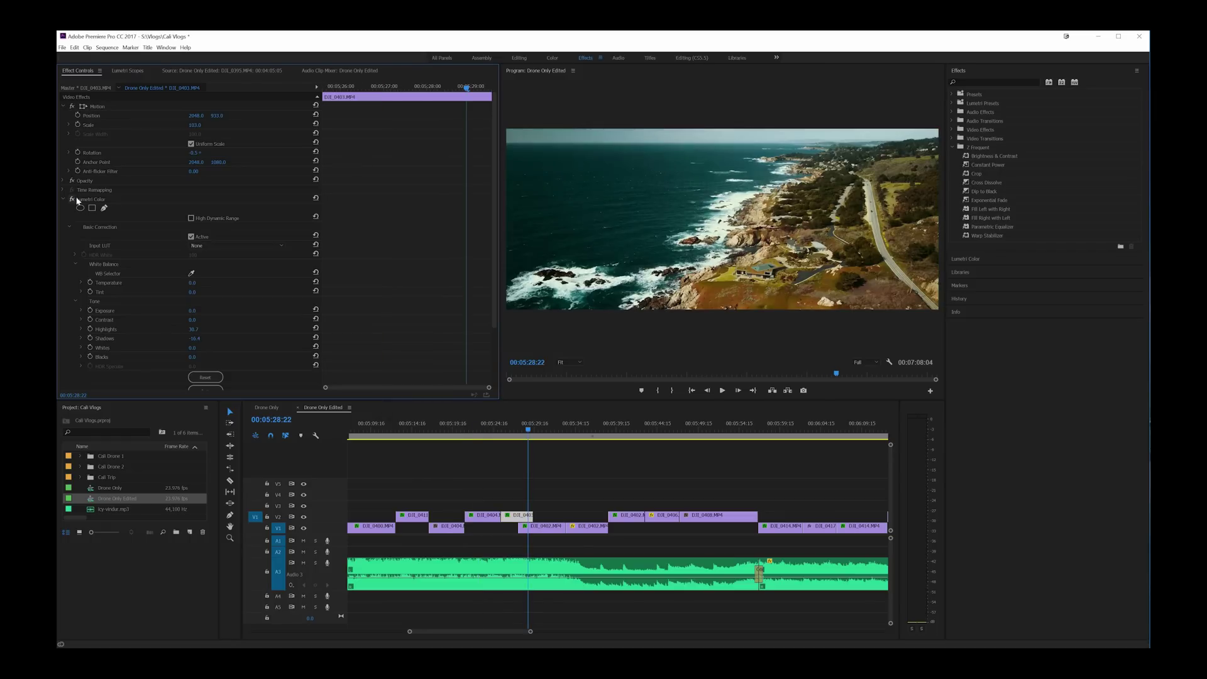
# - Toggle Lumetri Color off and on for the coastline and road clip at 00:05:28:22 to compare its grade
pyautogui.click(78, 198)
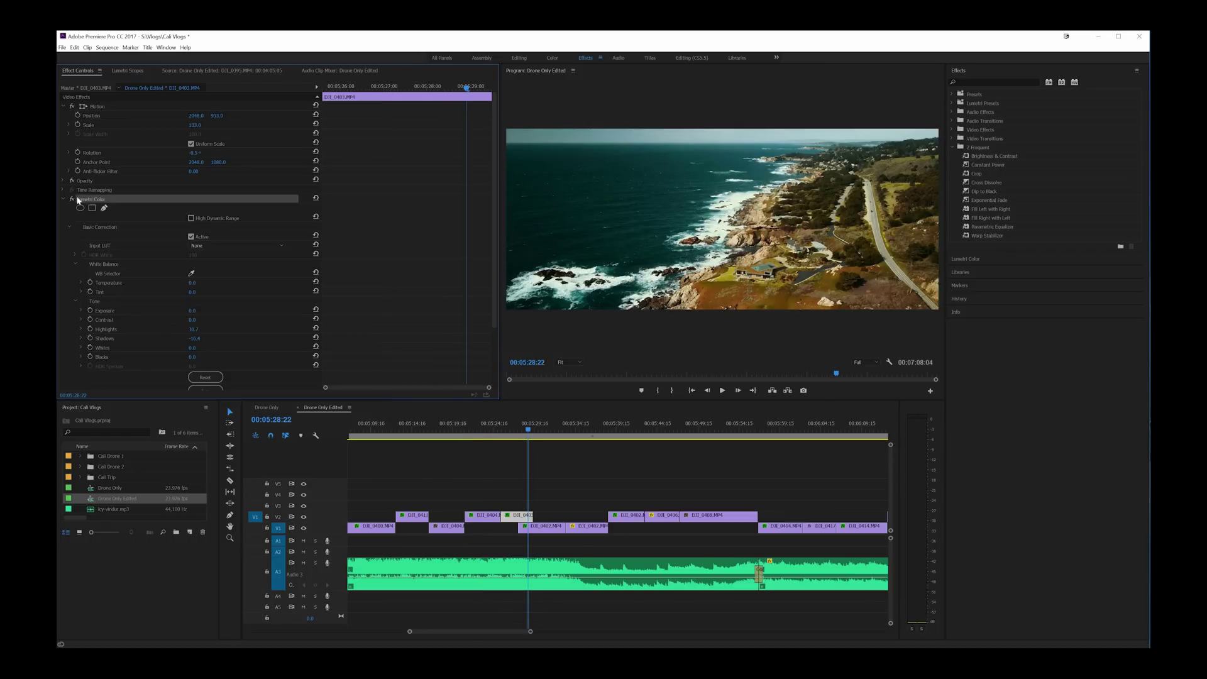
pyautogui.click(73, 199)
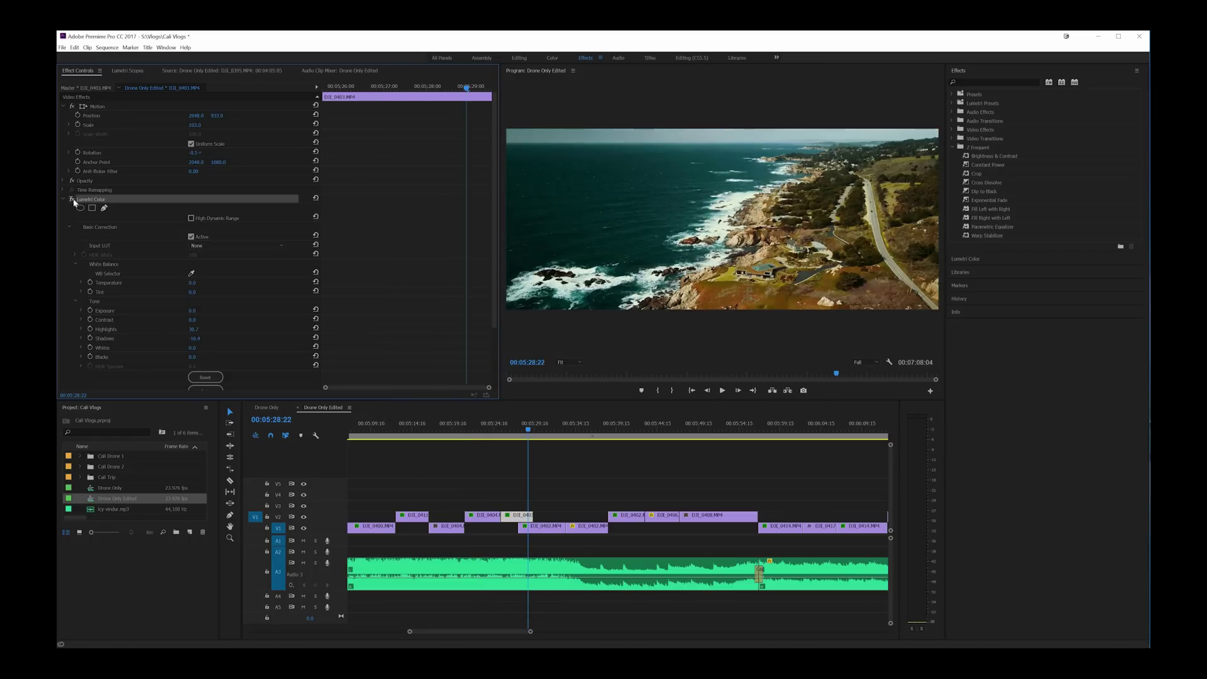
pyautogui.click(72, 198)
pyautogui.click(72, 198)
# - Inspect the effect settings of the overhead surf and rocks clip at 00:05:32:00, and select the clip that follows it
pyautogui.click(554, 431)
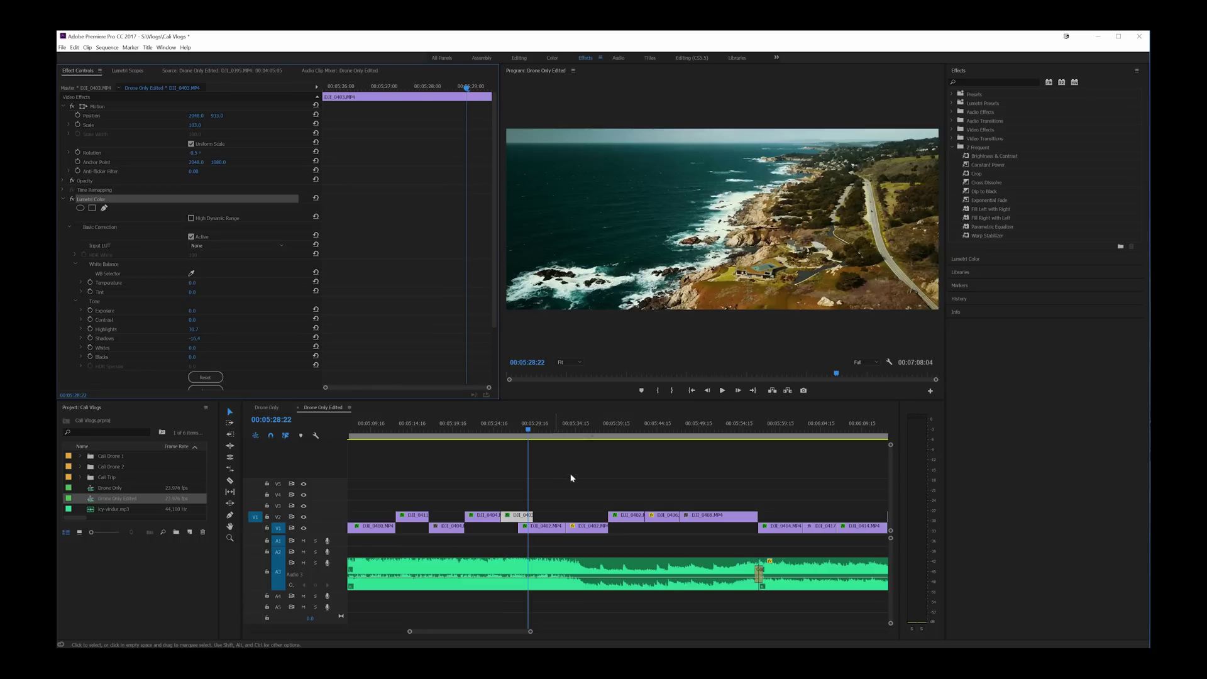
pyautogui.click(573, 473)
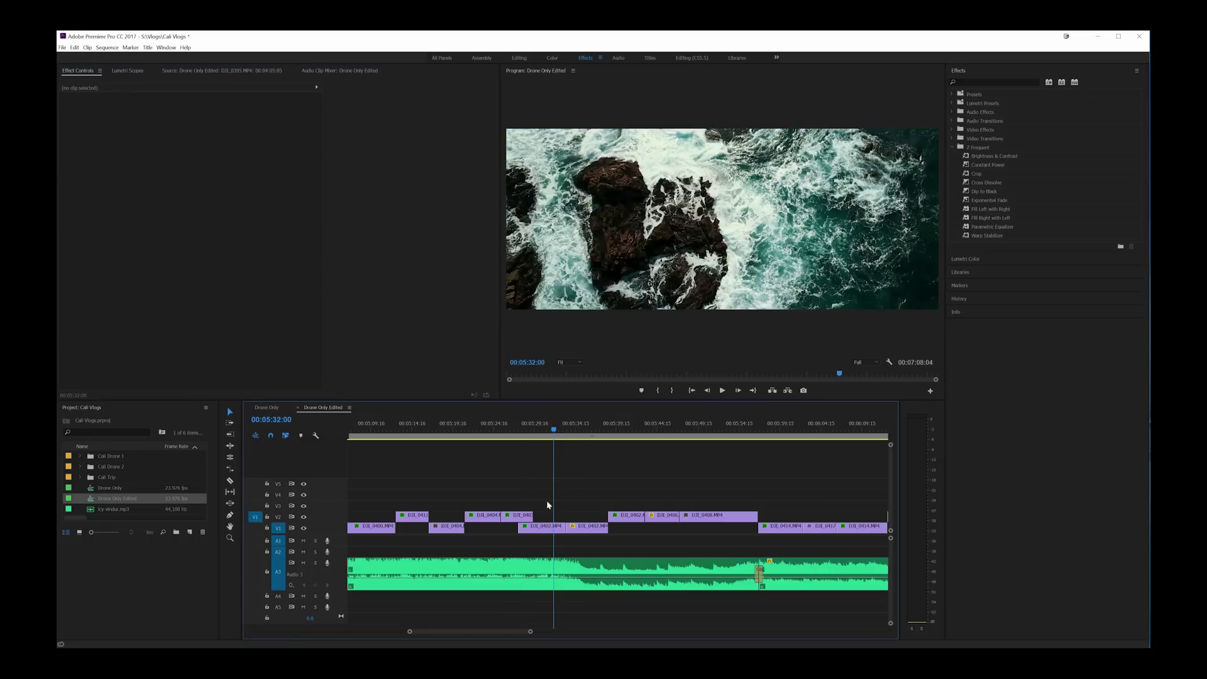
pyautogui.click(553, 525)
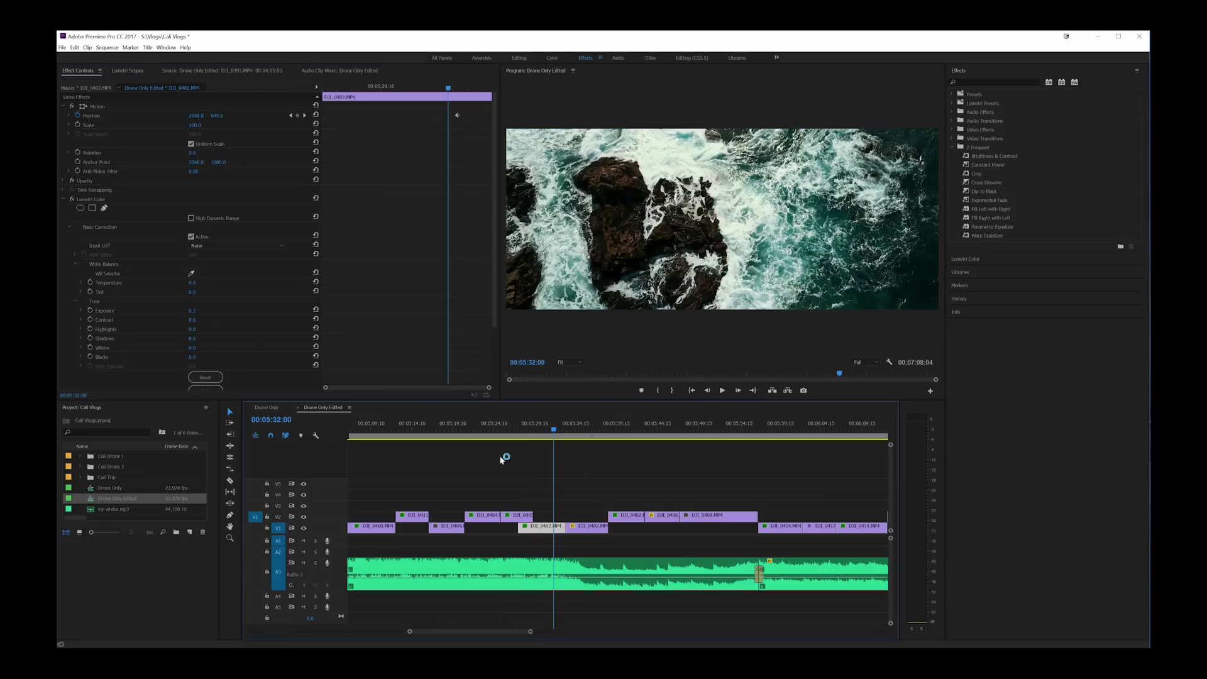
pyautogui.click(589, 429)
pyautogui.moveTo(588, 496); pyautogui.dragTo(589, 535)
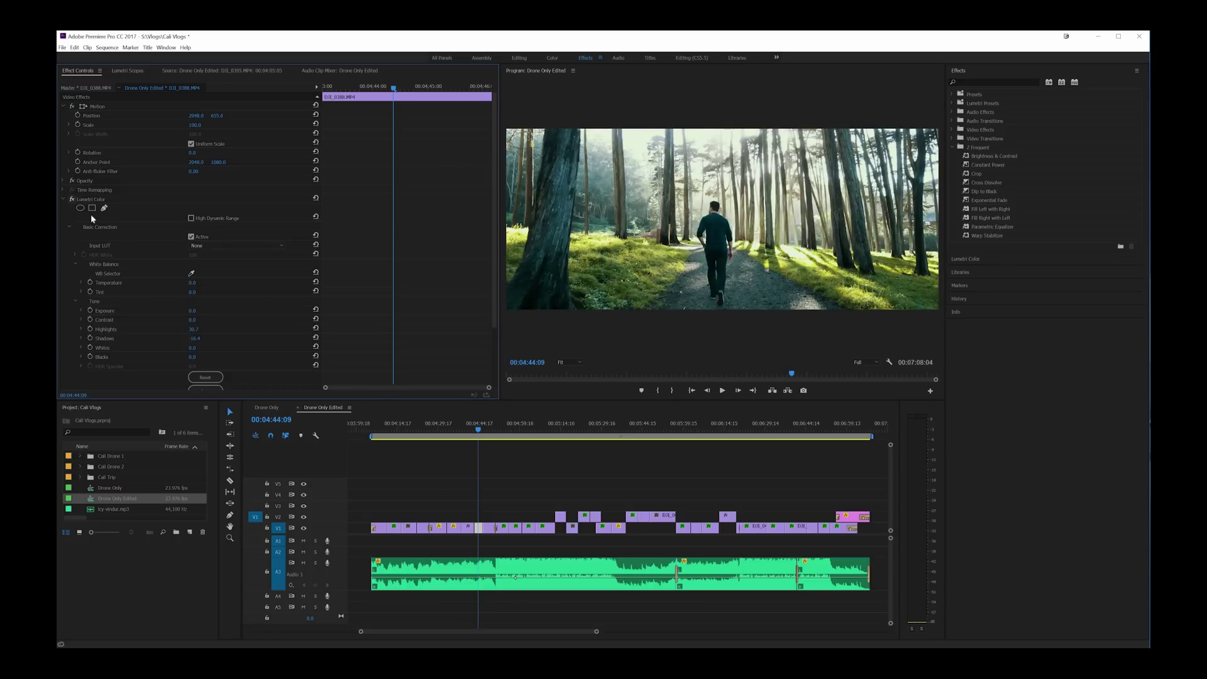
# - Move back to the forest shots before 00:04:44:09 and select an earlier forest clip to view its effects
pyautogui.click(478, 441)
pyautogui.click(469, 428)
pyautogui.click(453, 525)
# - Select the beach shoreline clip at 00:05:02:09 and toggle its Lumetri Color effect to compare the grade
pyautogui.click(526, 428)
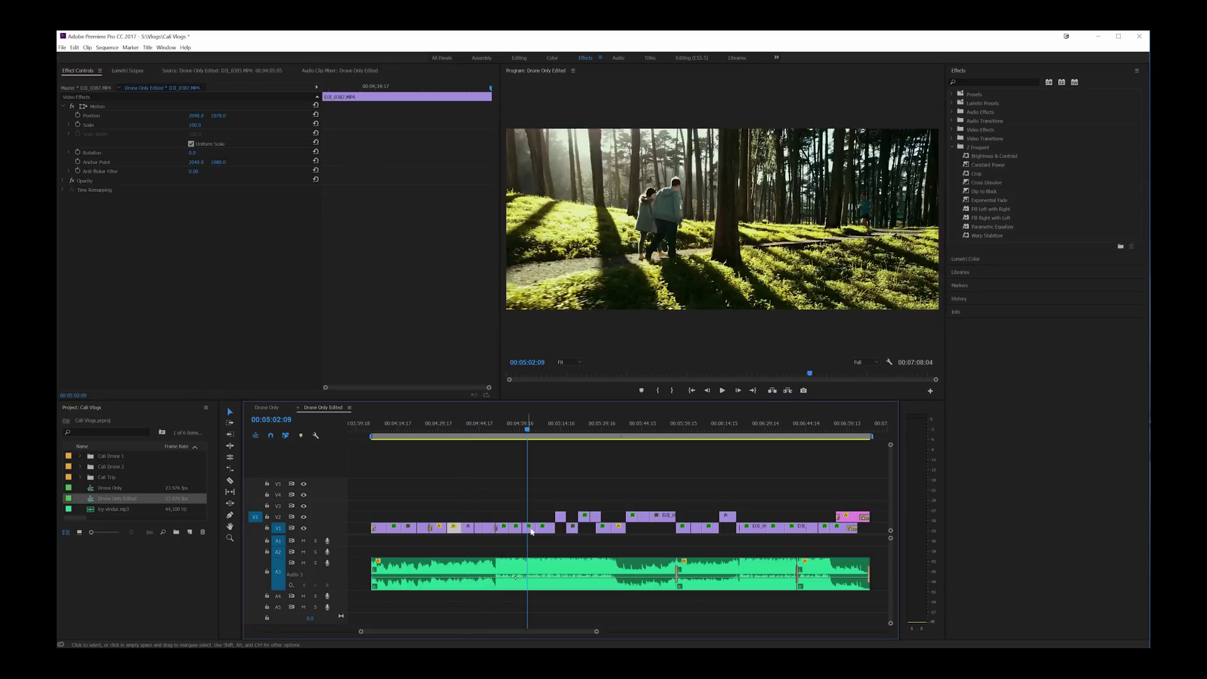
pyautogui.click(528, 527)
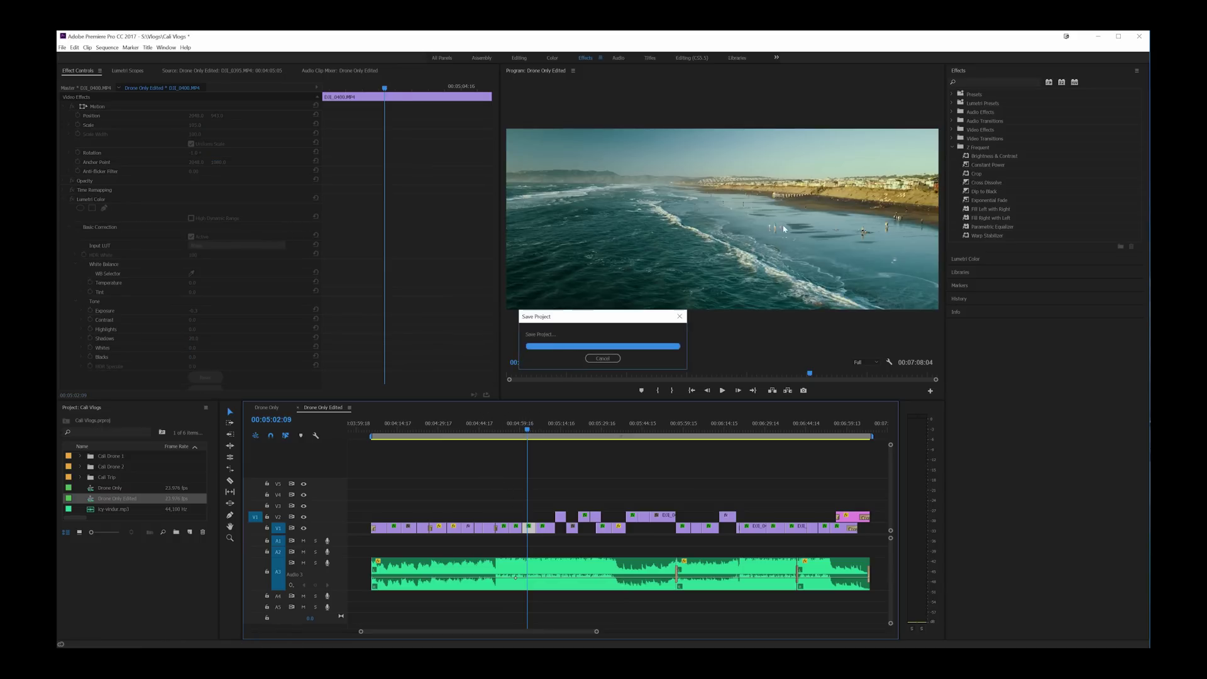
pyautogui.click(72, 198)
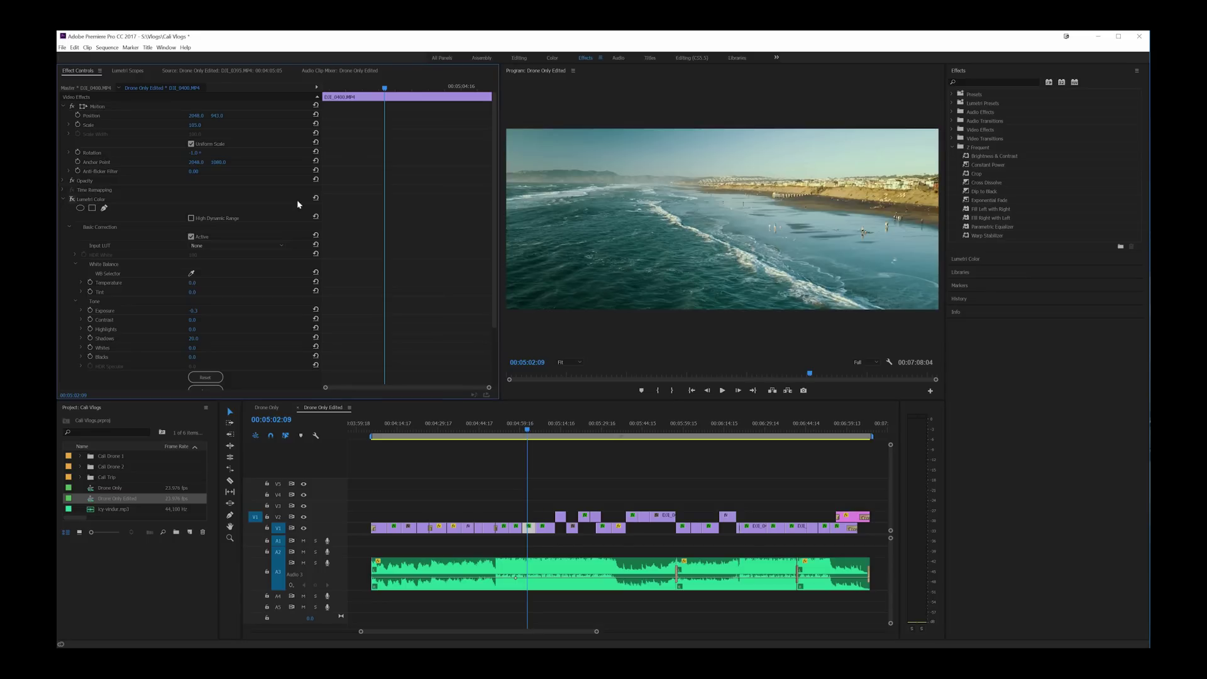
pyautogui.click(72, 199)
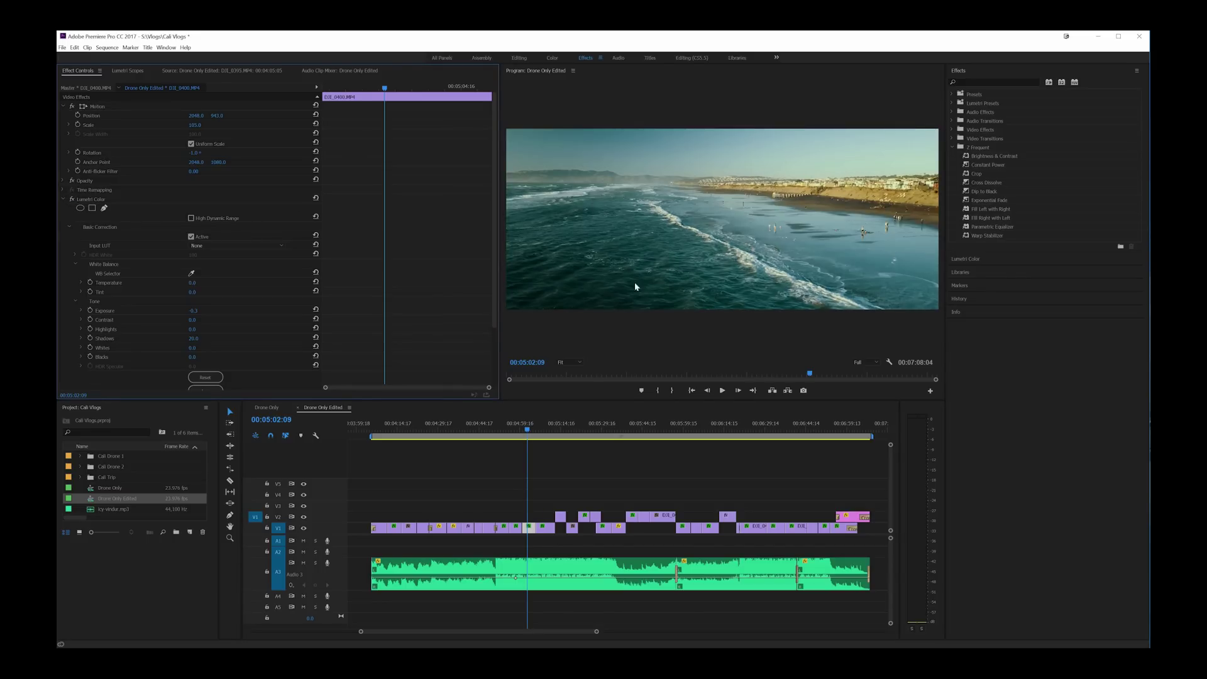
pyautogui.click(72, 200)
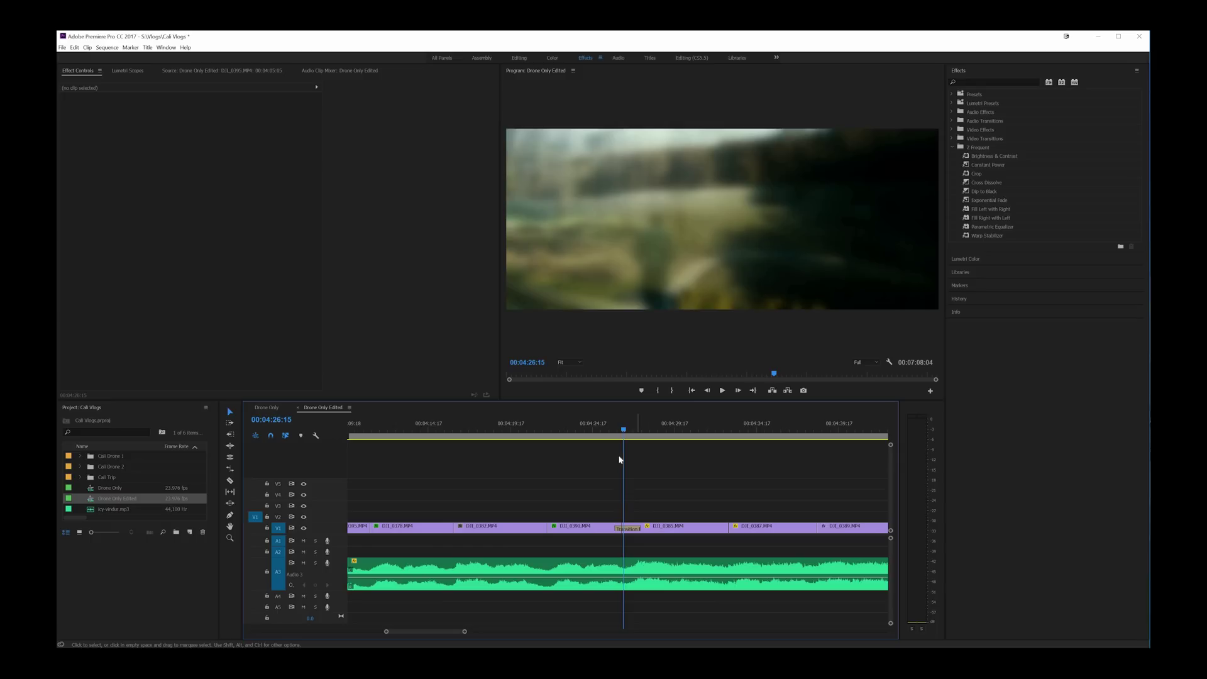
# - Play the blurred transition from the cemetery clip to the forest walk, starting at 00:04:25:14
pyautogui.click(606, 429)
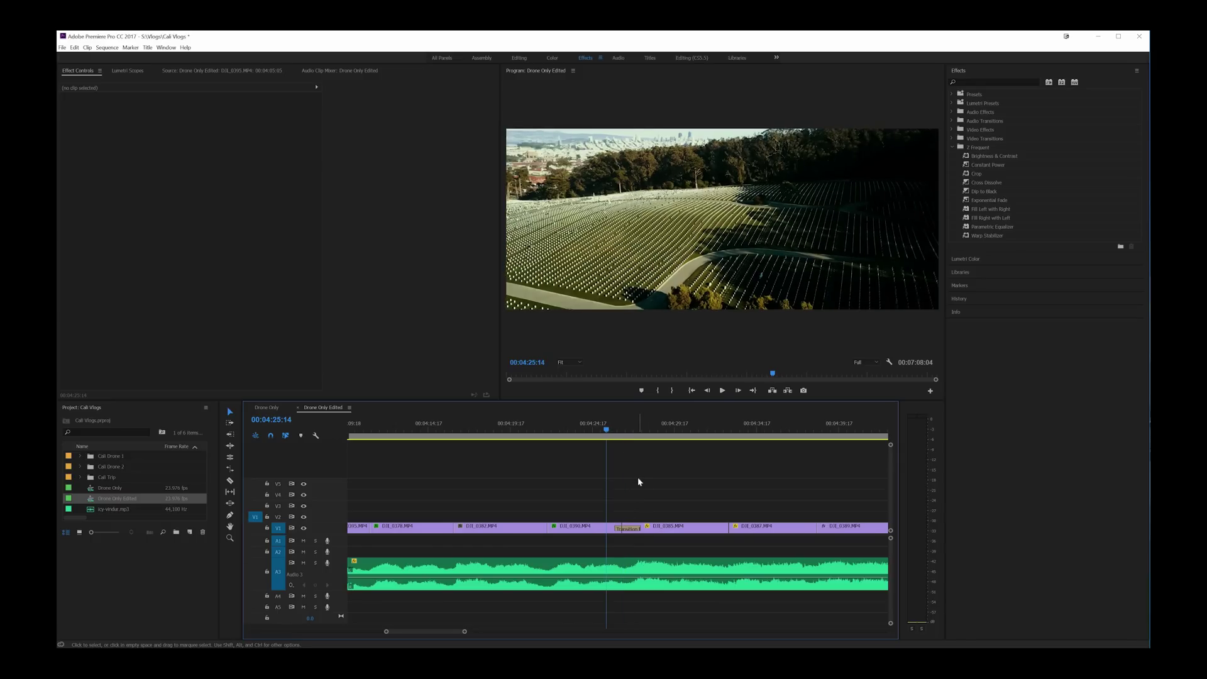
pyautogui.press('space')
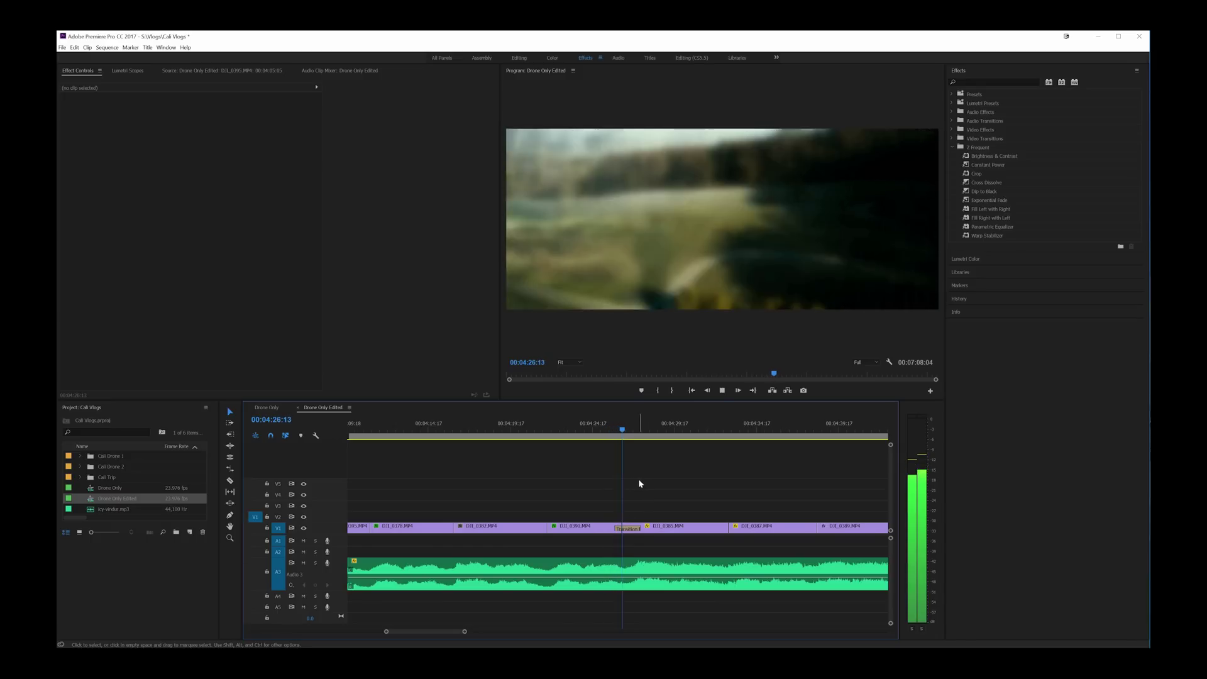
pyautogui.press('space')
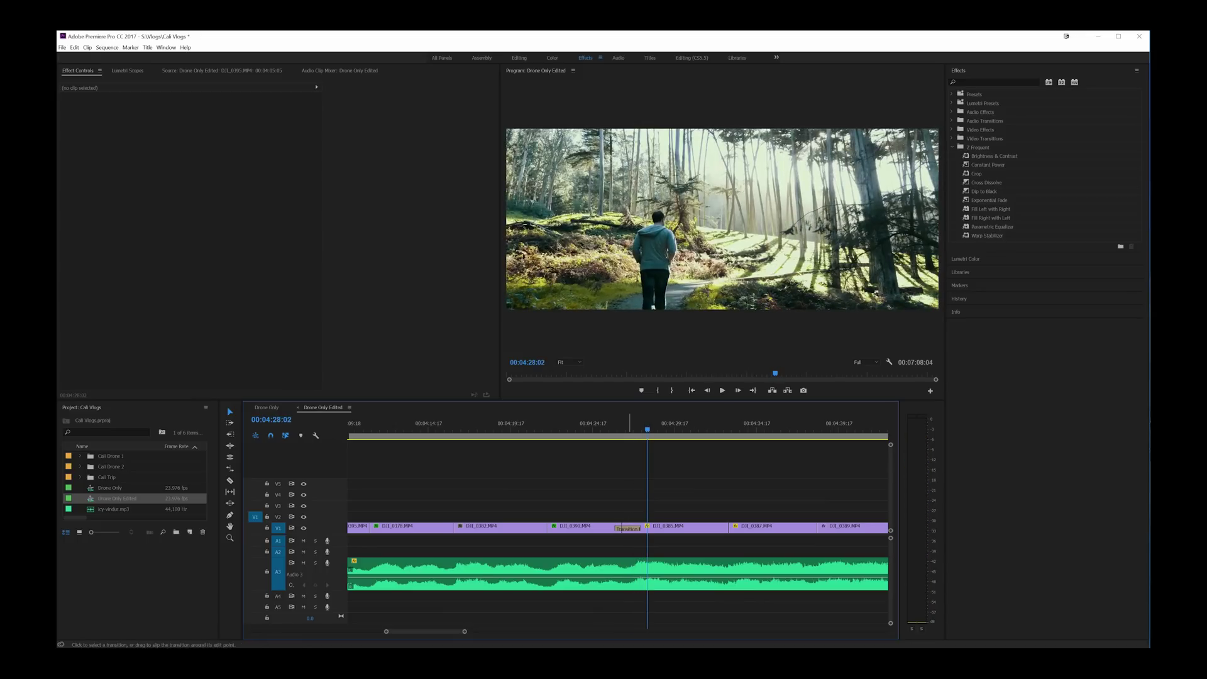
# - Select the Transition Designer Wipe before the forest walk, view its Accevolution presets, and close them without applying one
pyautogui.click(625, 531)
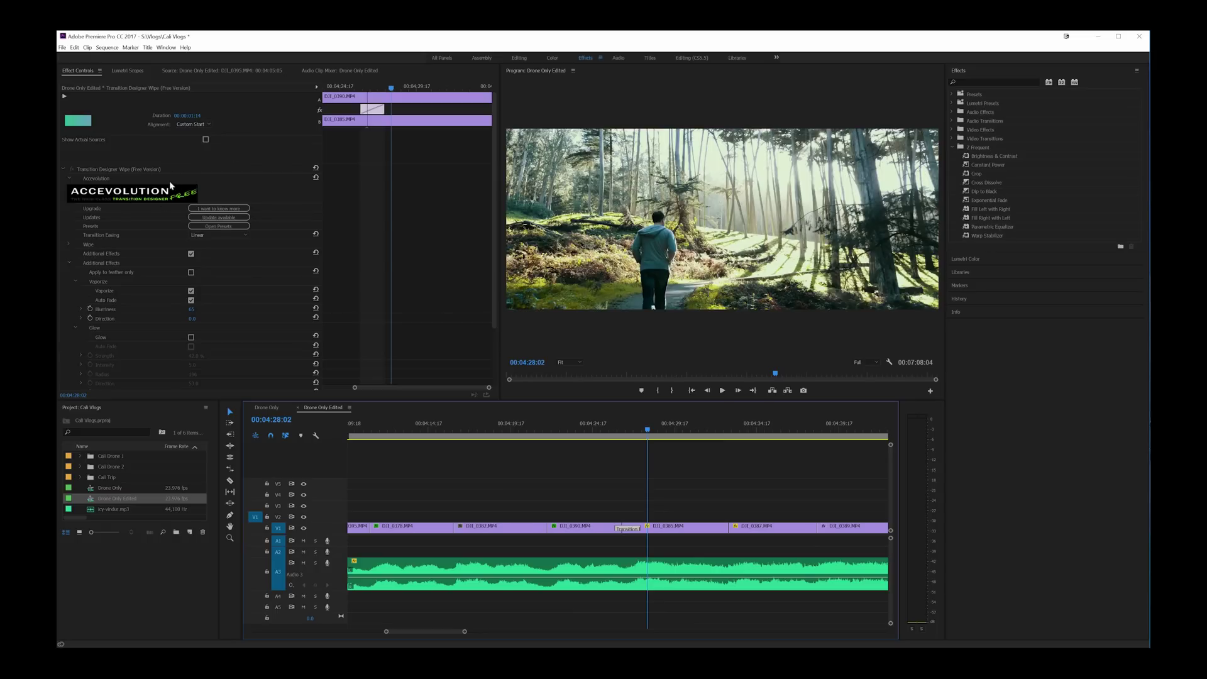
pyautogui.click(221, 228)
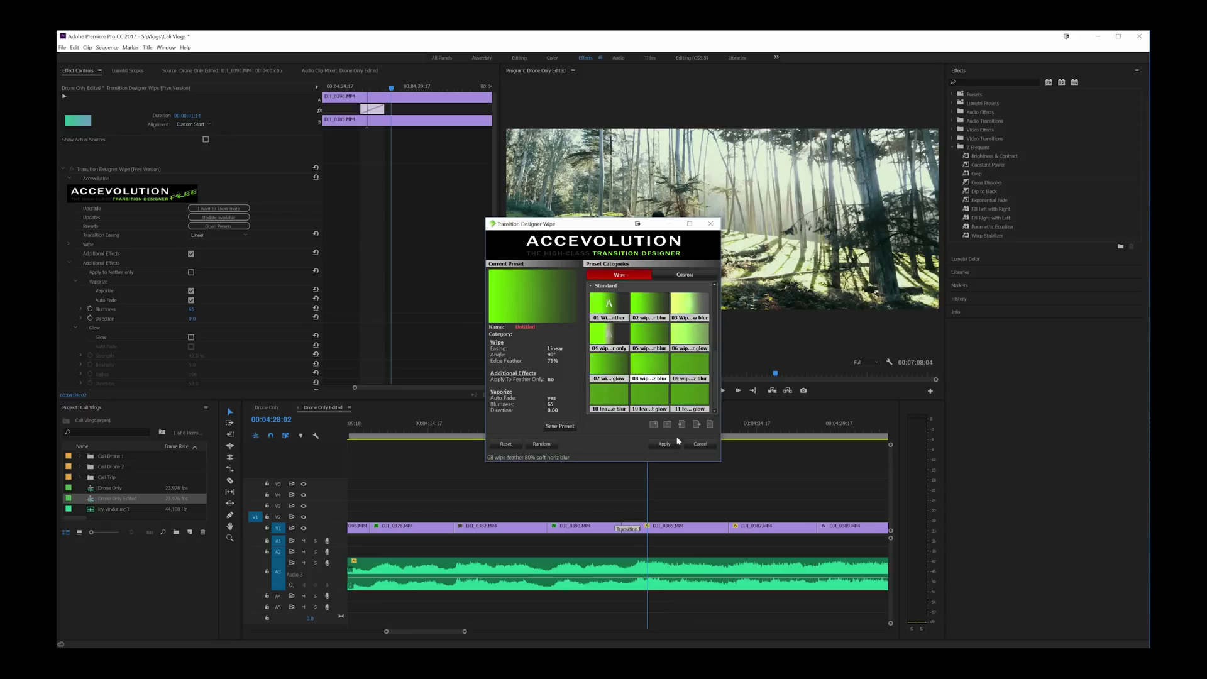
pyautogui.click(699, 443)
# - Replay the cemetery-to-forest wipe from 00:04:25:14 to review its blur effect
pyautogui.click(606, 428)
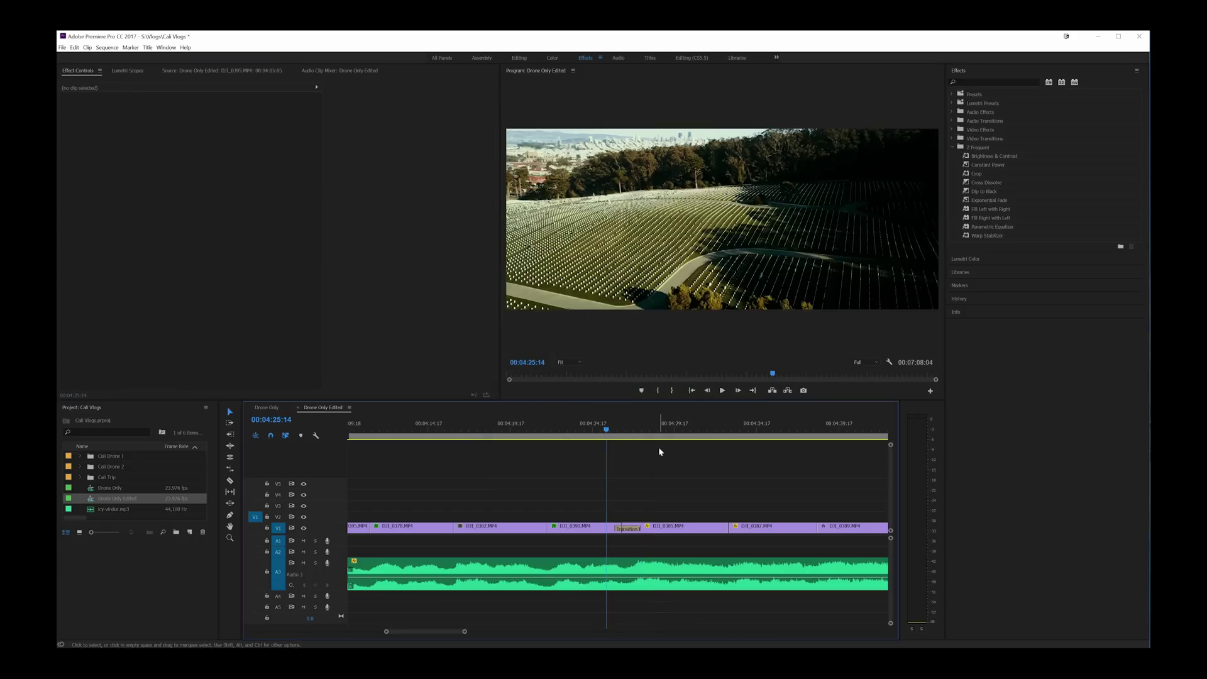
pyautogui.press('space')
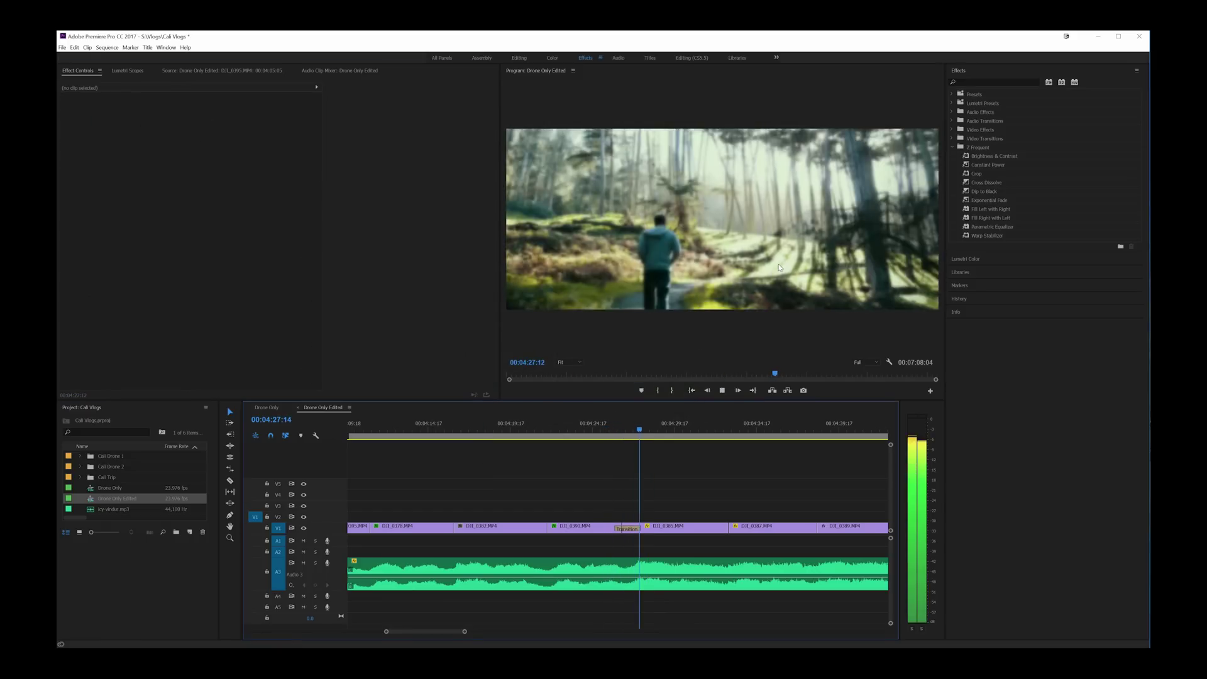
pyautogui.press('space')
# - Go to 00:06:18:22 and play the overhead beach rock shot through its transition into the red cliff clip
pyautogui.moveTo(465, 631); pyautogui.dragTo(482, 631)
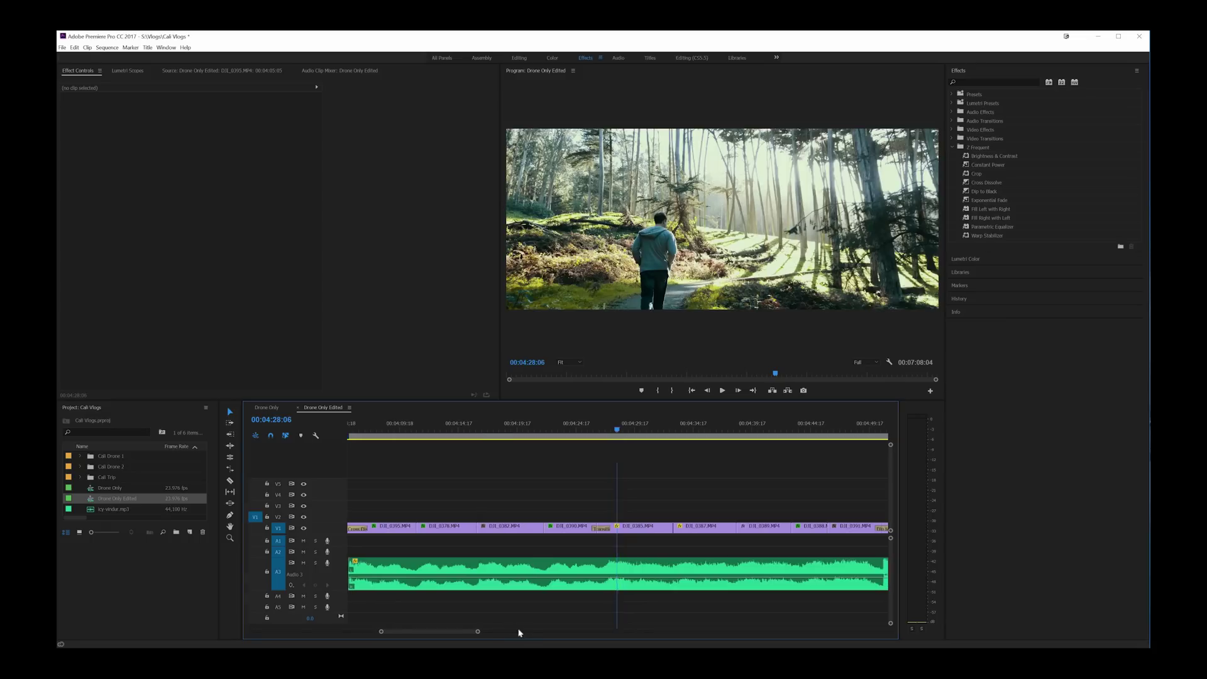
pyautogui.scroll(-15, 534, 628)
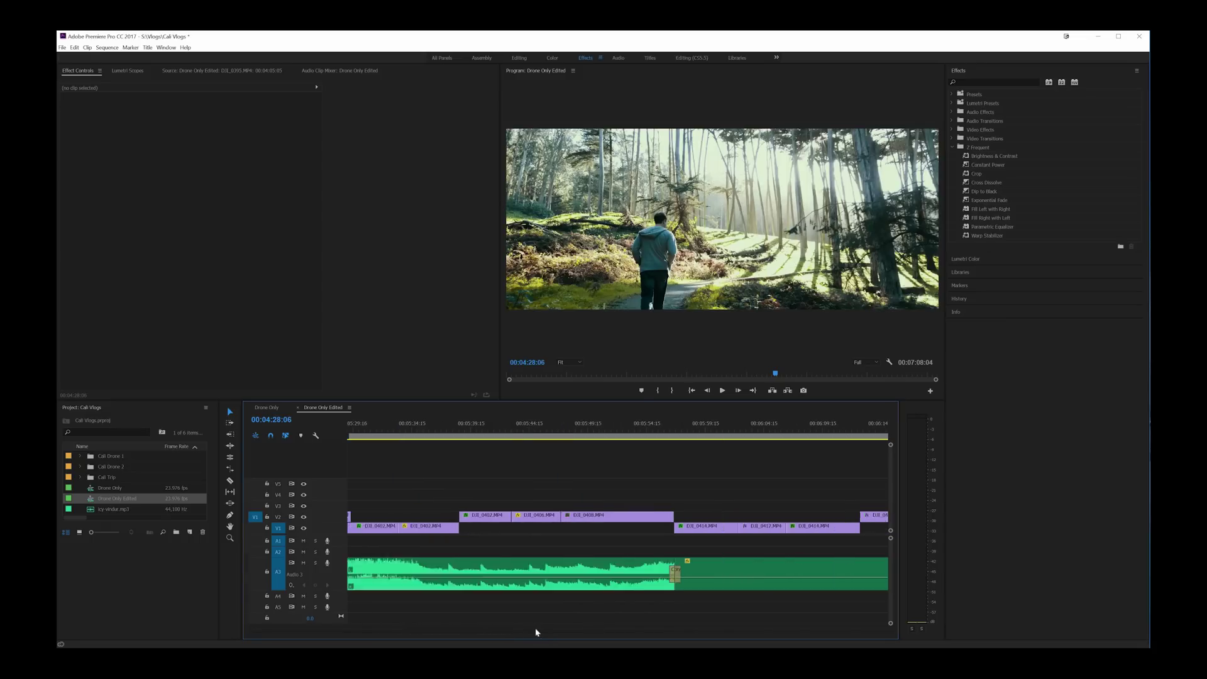
pyautogui.click(482, 429)
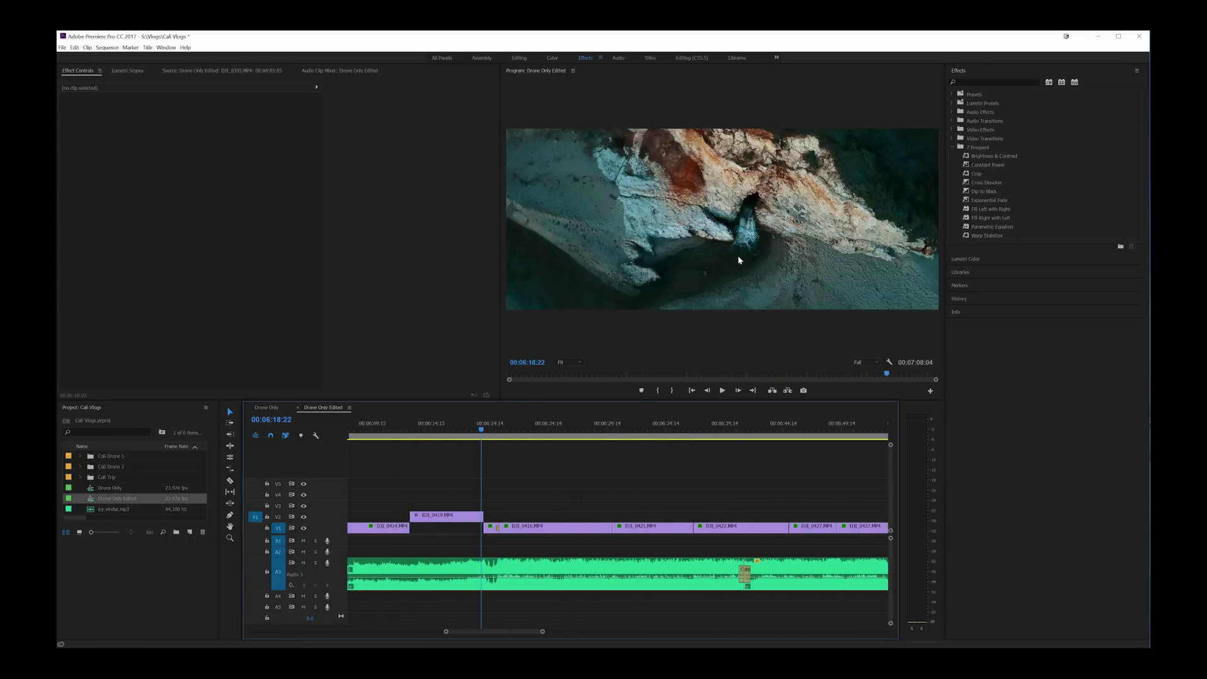
pyautogui.press('space')
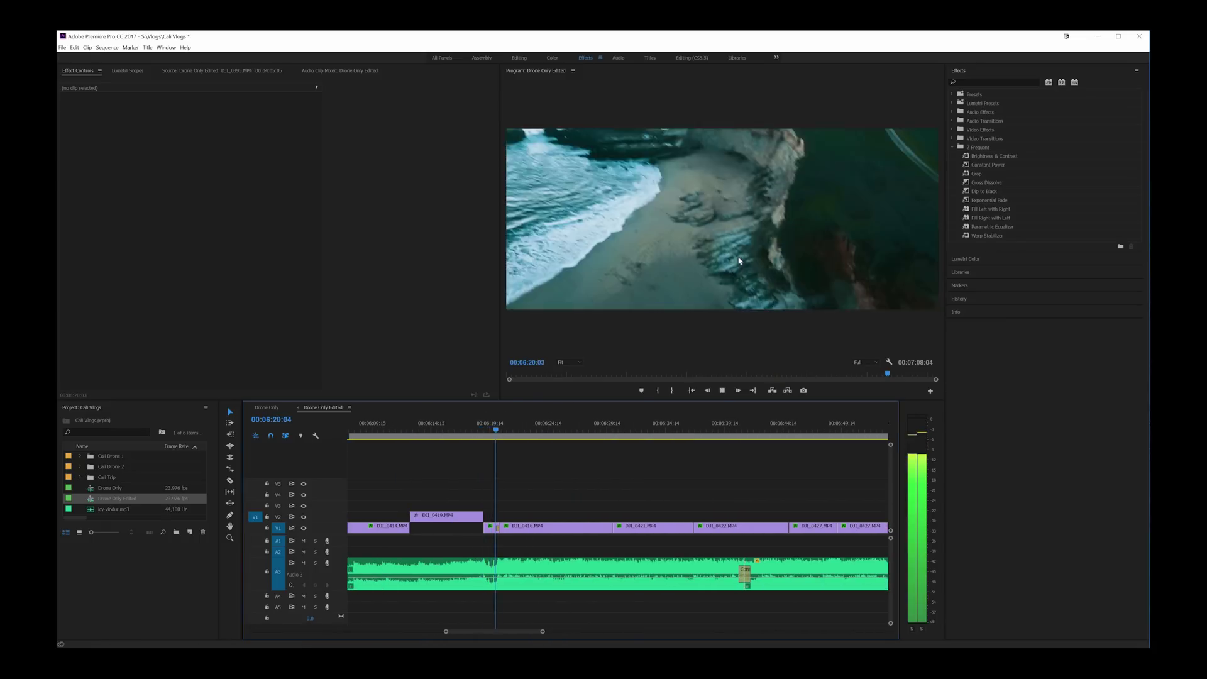
pyautogui.press('space')
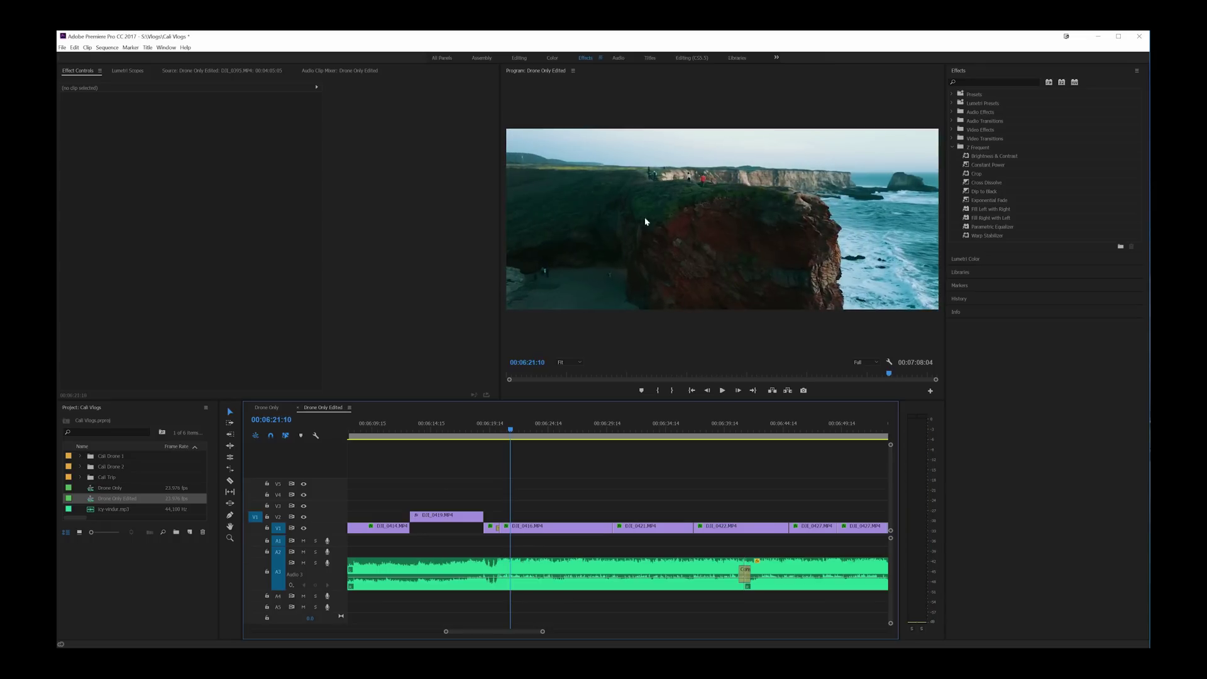
# - Return to the red cliff transition at 00:06:20:10 and replay the short rock clip leading into it
pyautogui.press('Up')
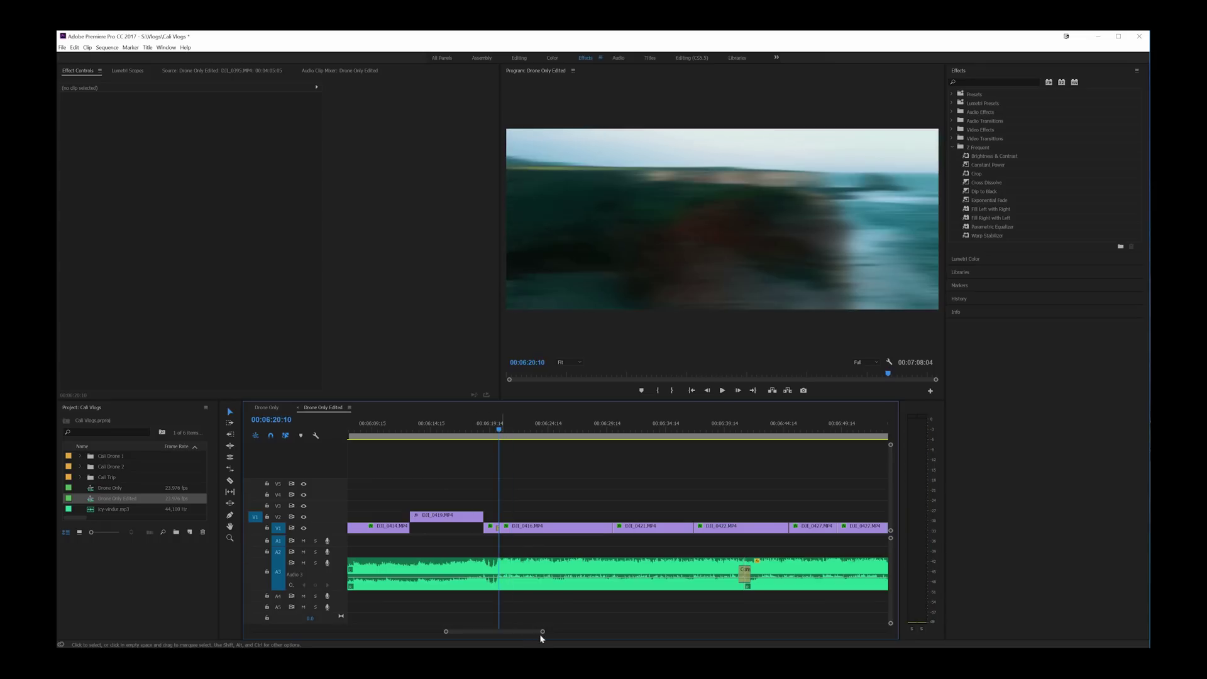
pyautogui.moveTo(541, 631); pyautogui.dragTo(486, 633)
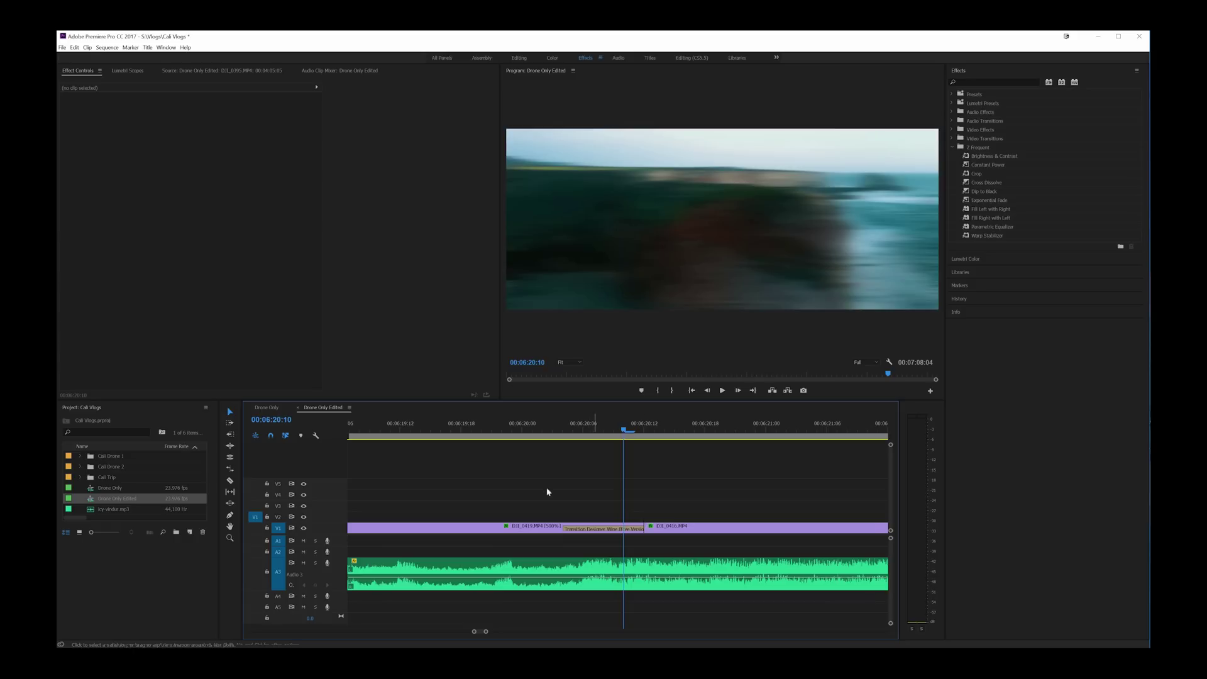
pyautogui.moveTo(490, 631); pyautogui.dragTo(505, 631)
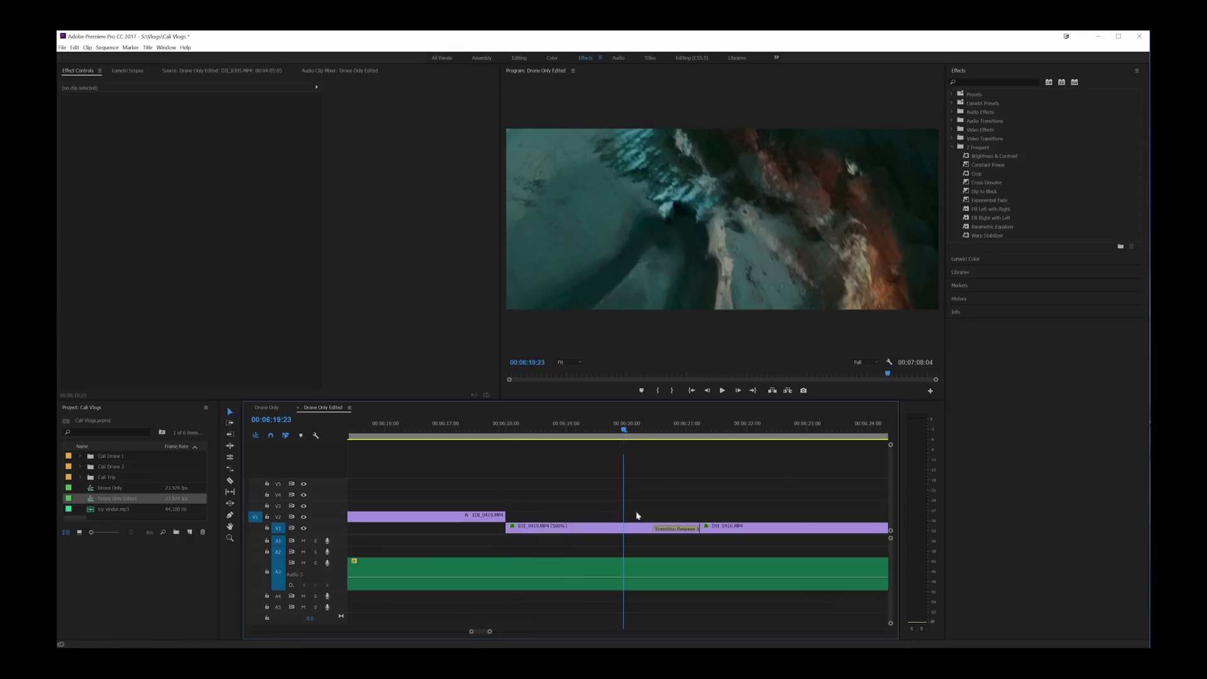
pyautogui.press('space')
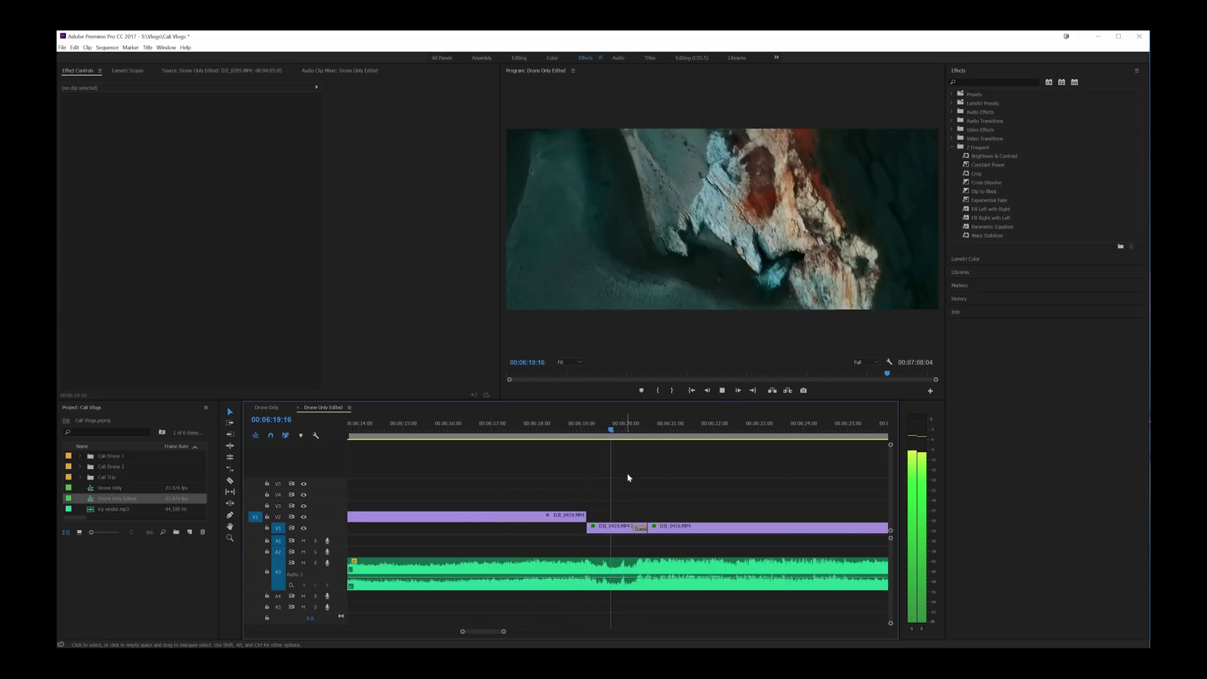
pyautogui.press('space')
# - Select the short rock clip at 00:06:19:15, view its Speed/Duration settings, and close them without changes
pyautogui.moveTo(614, 496); pyautogui.dragTo(619, 532)
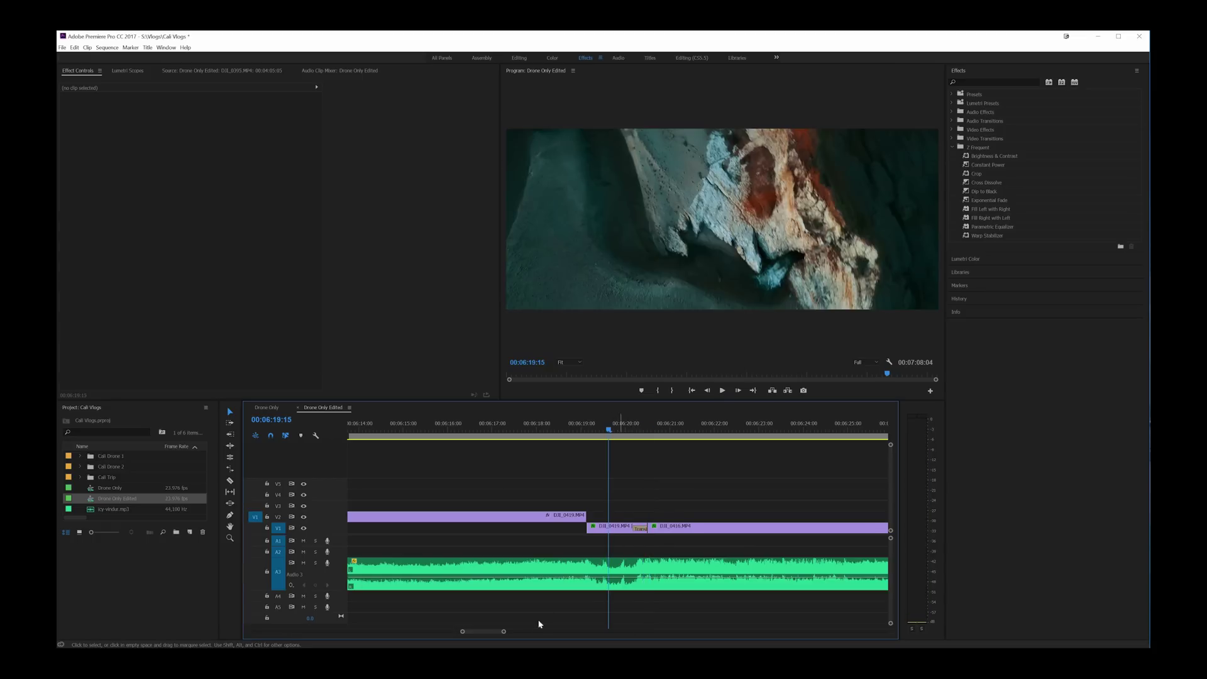
pyautogui.moveTo(503, 631); pyautogui.dragTo(485, 631)
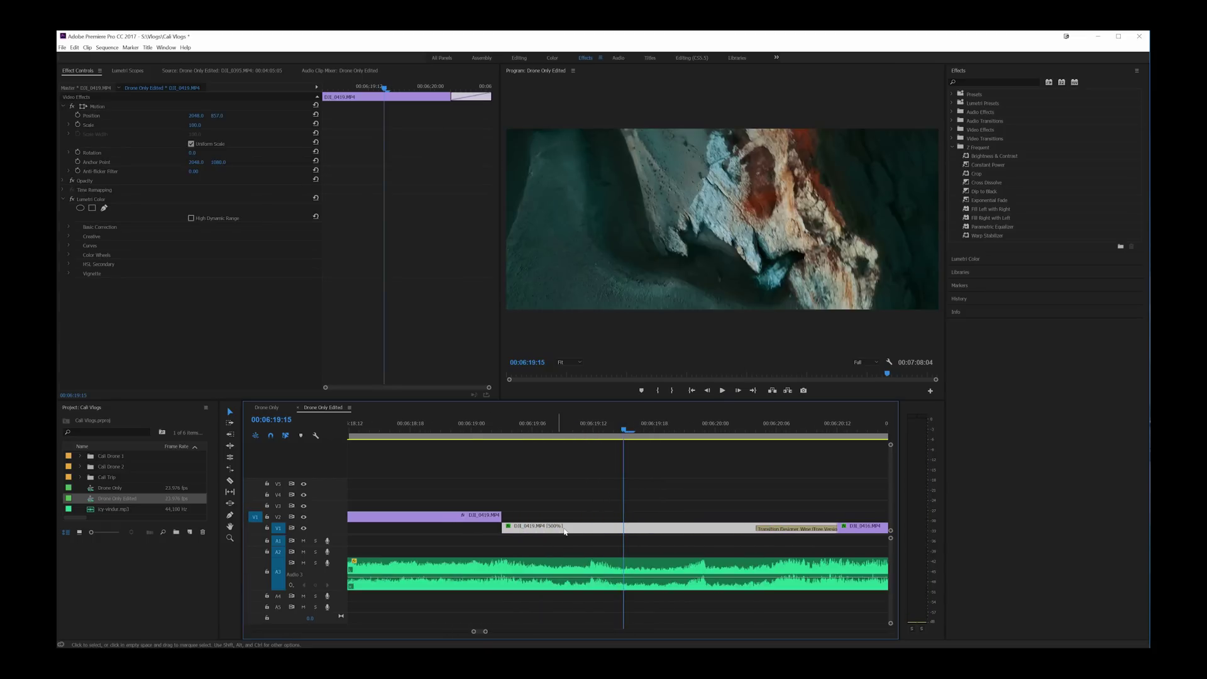
pyautogui.rightClick(564, 527)
pyautogui.click(600, 376)
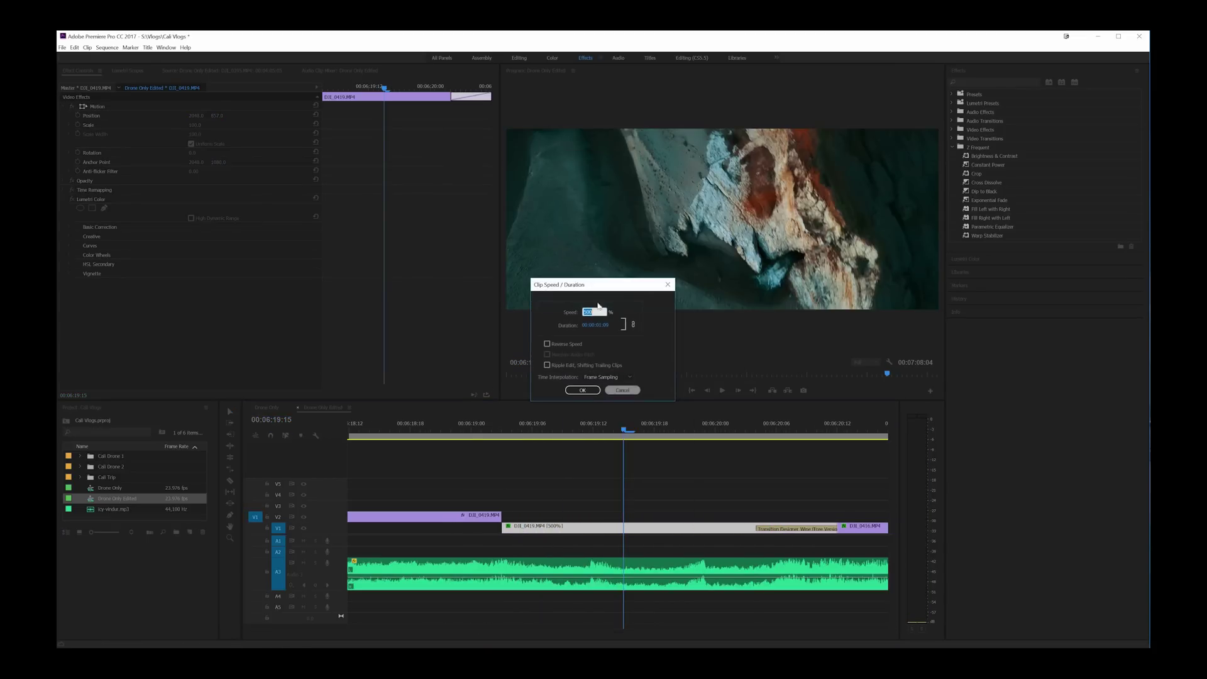
pyautogui.click(613, 390)
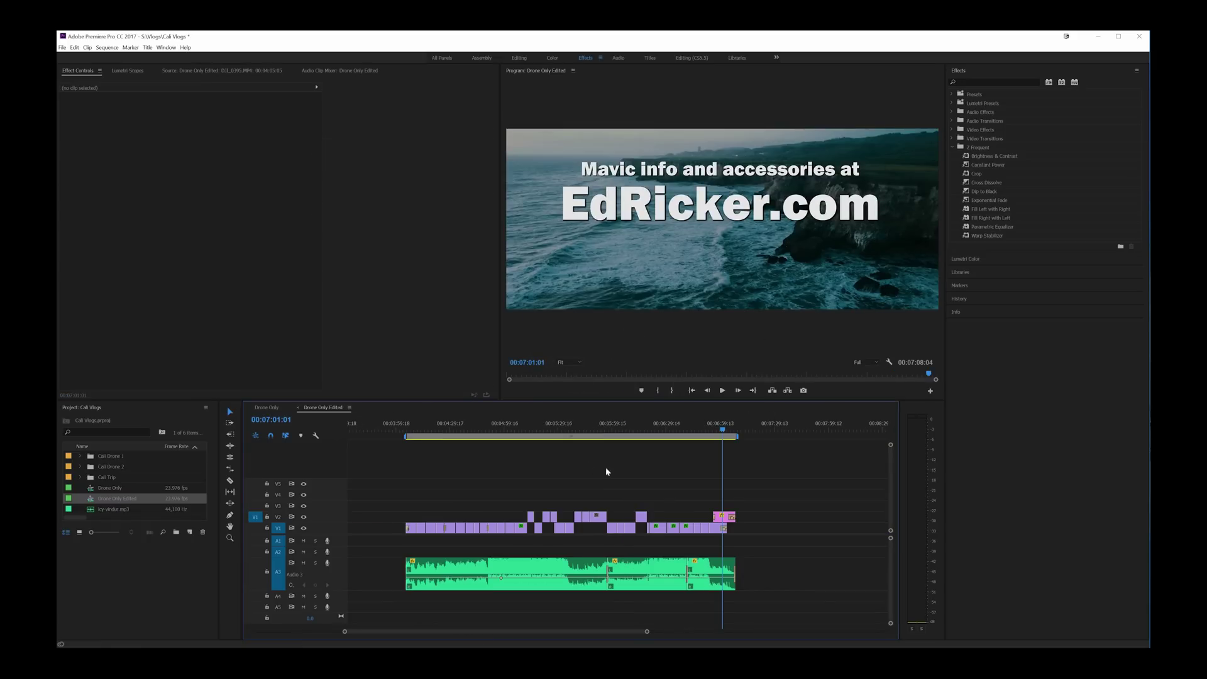
# - Switch to the browser, view the Drones and Action Camera accessory categories on freewellgear.com, and return to Premiere Pro
pyautogui.click(413, 425)
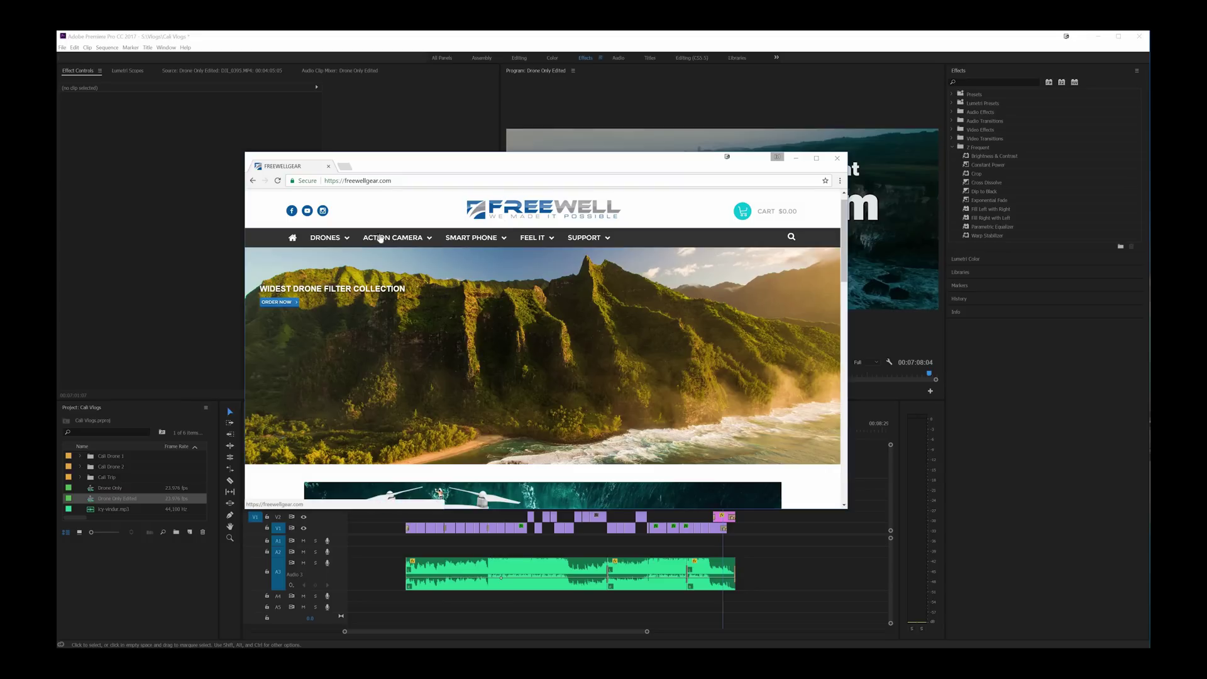
pyautogui.moveTo(351, 239)
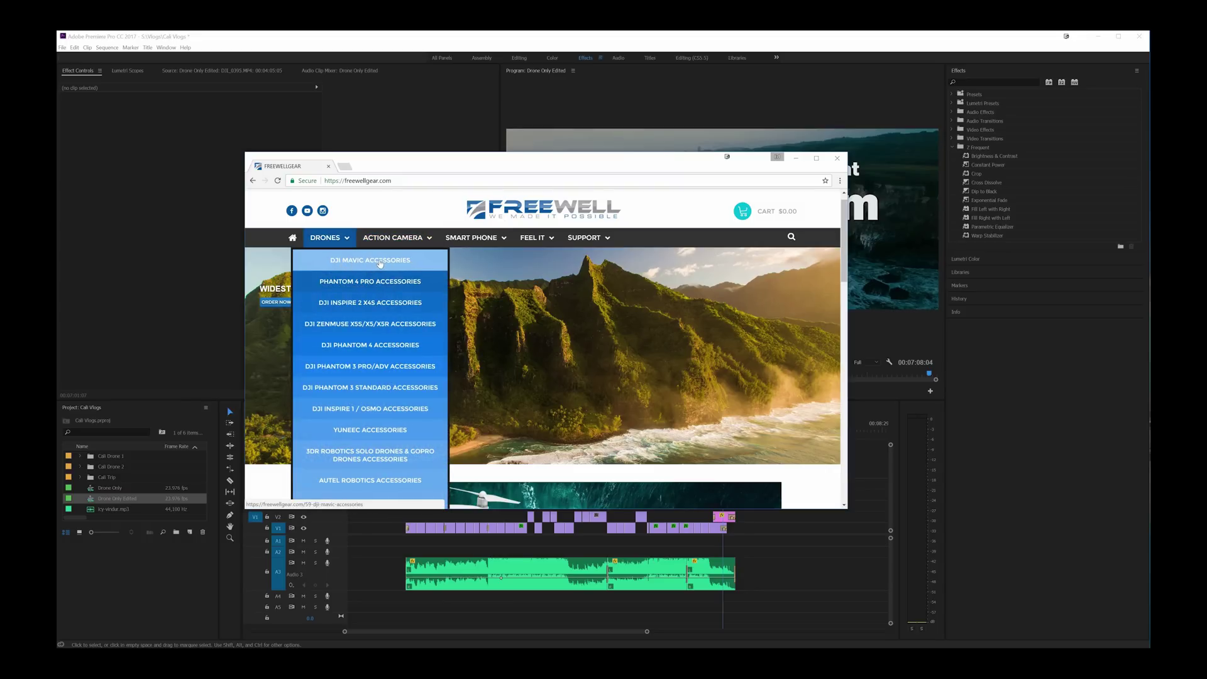
pyautogui.click(419, 238)
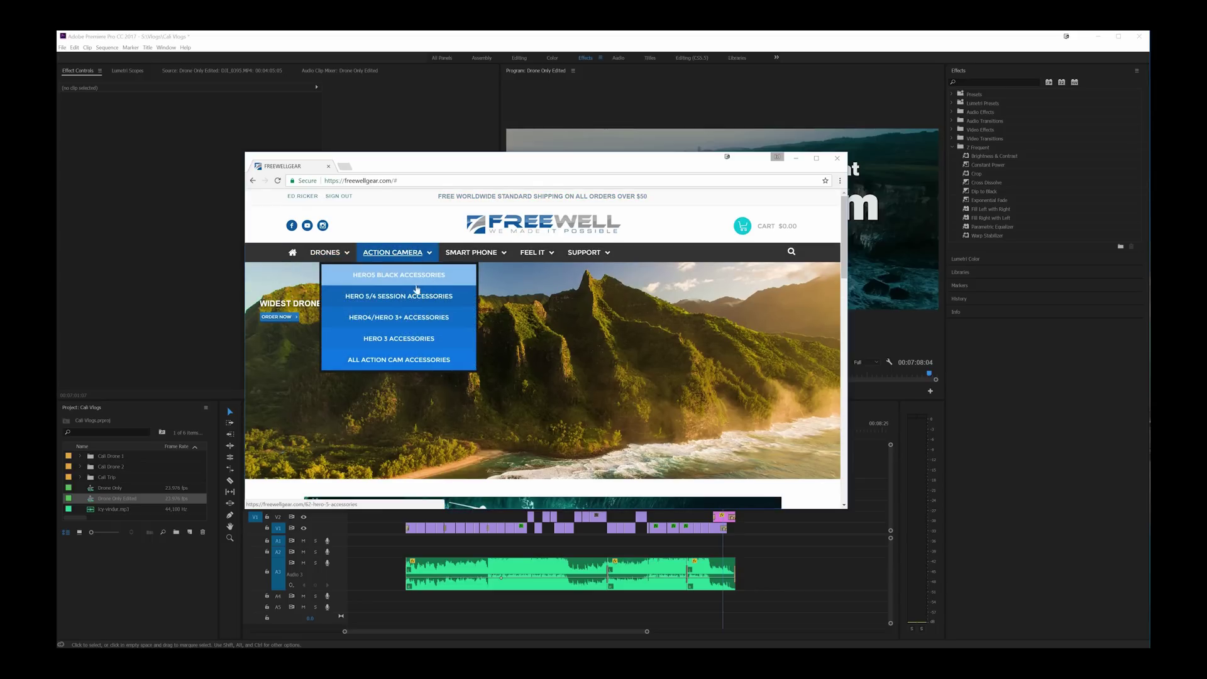
pyautogui.click(796, 158)
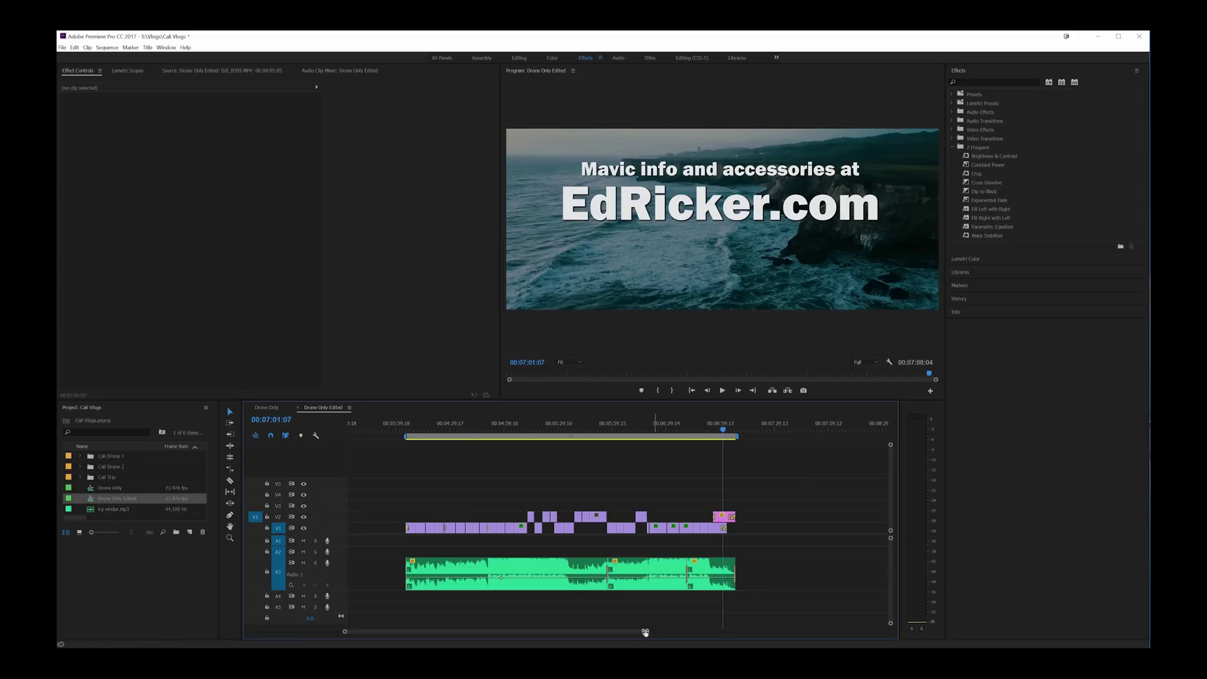
pyautogui.scroll(-1, 636, 620)
pyautogui.scroll(-1, 637, 620)
pyautogui.scroll(1, 663, 604)
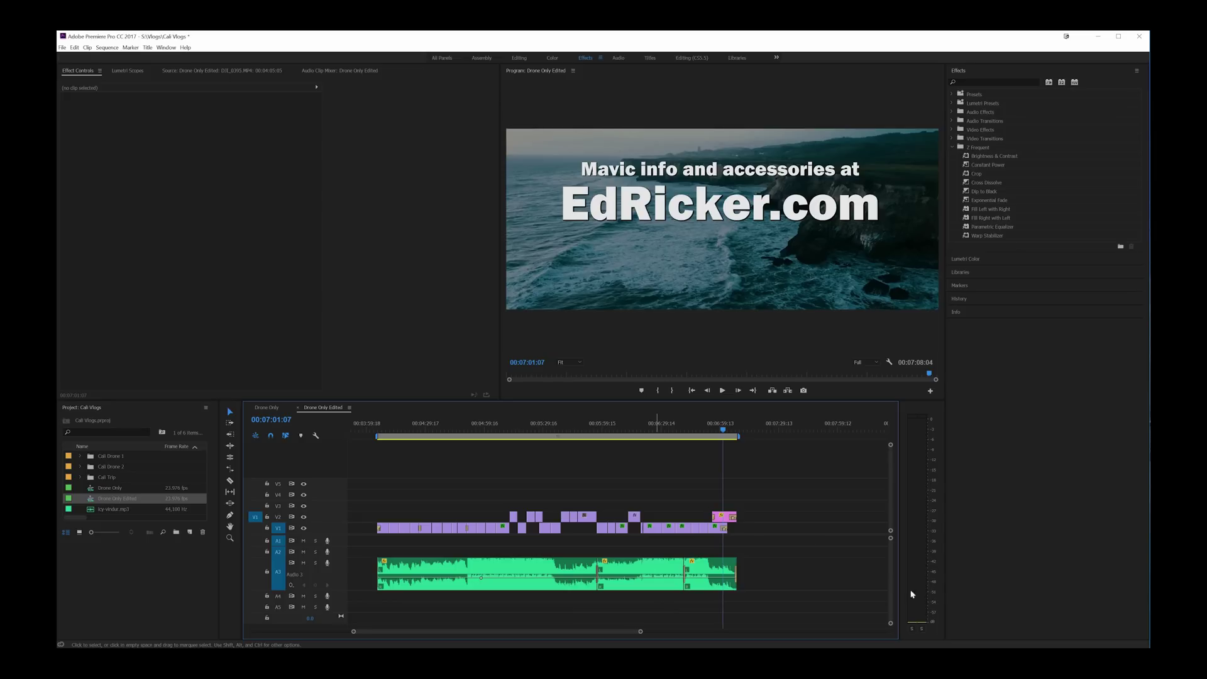
pyautogui.click(577, 432)
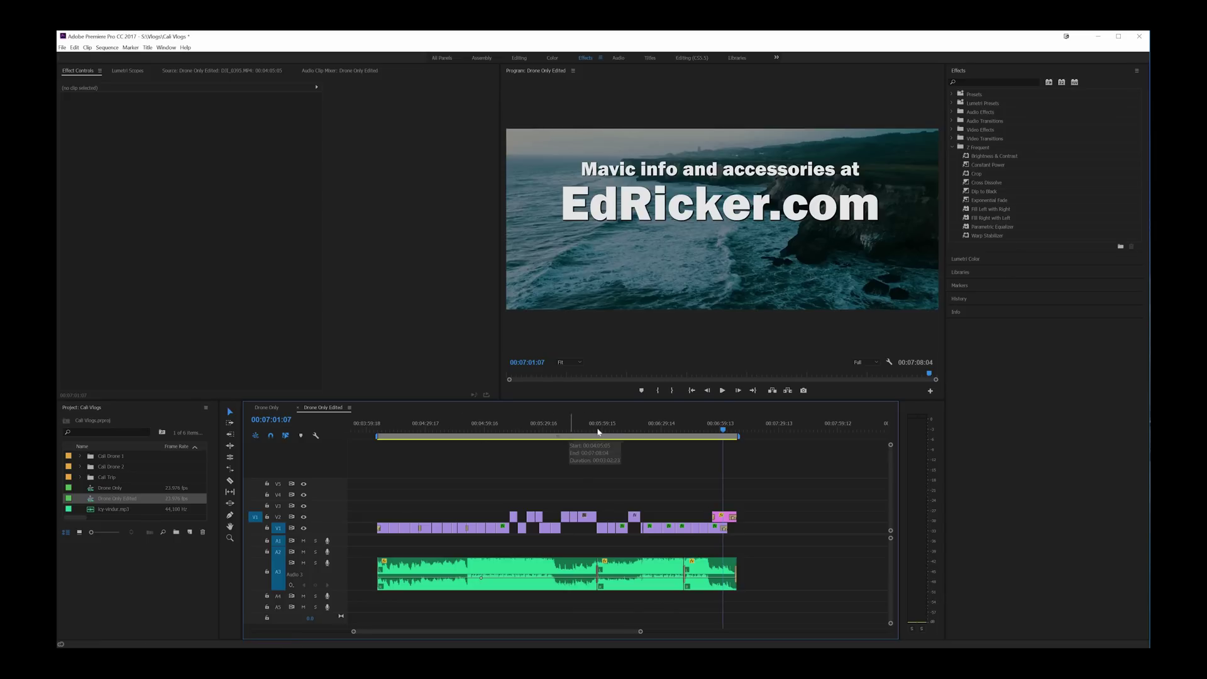